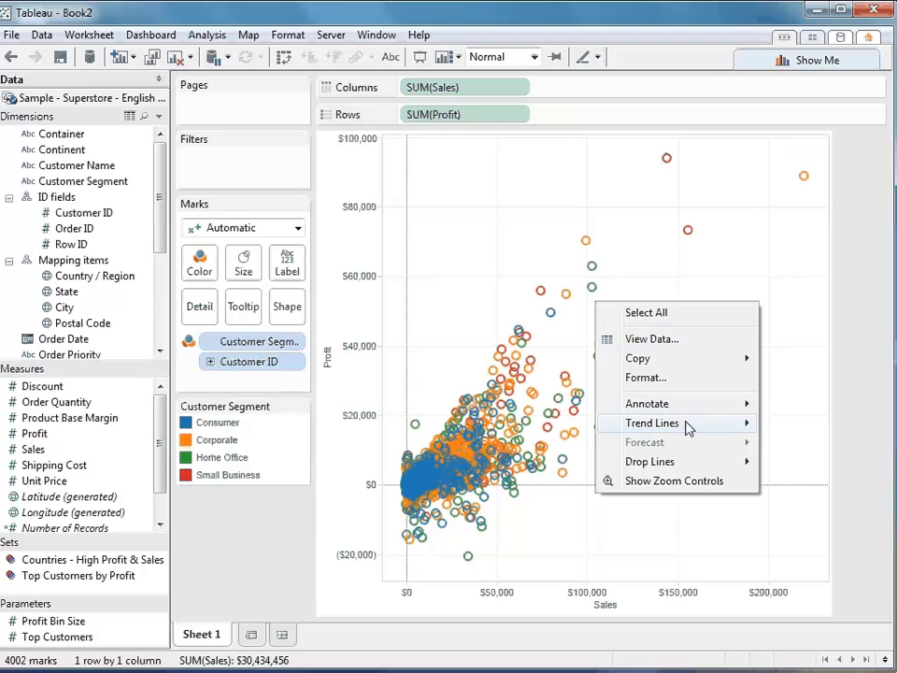
- Show trend lines on the Sales versus Profit scatter plot and add Department to Columns ahead of SUM(Sales)
mouse_move(689, 426)
click(774, 428)
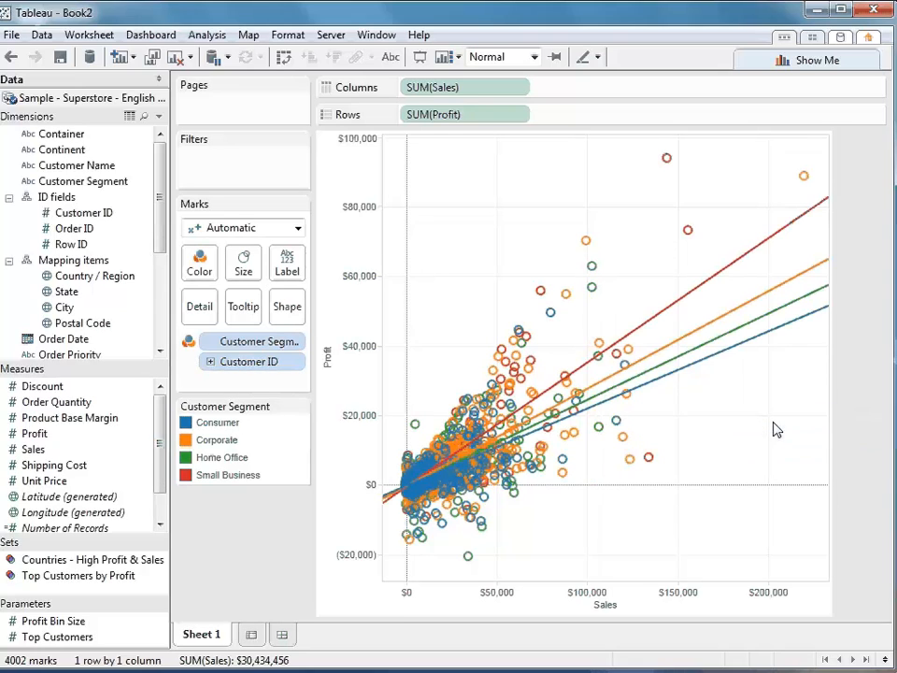
drag(160, 248, 162, 292)
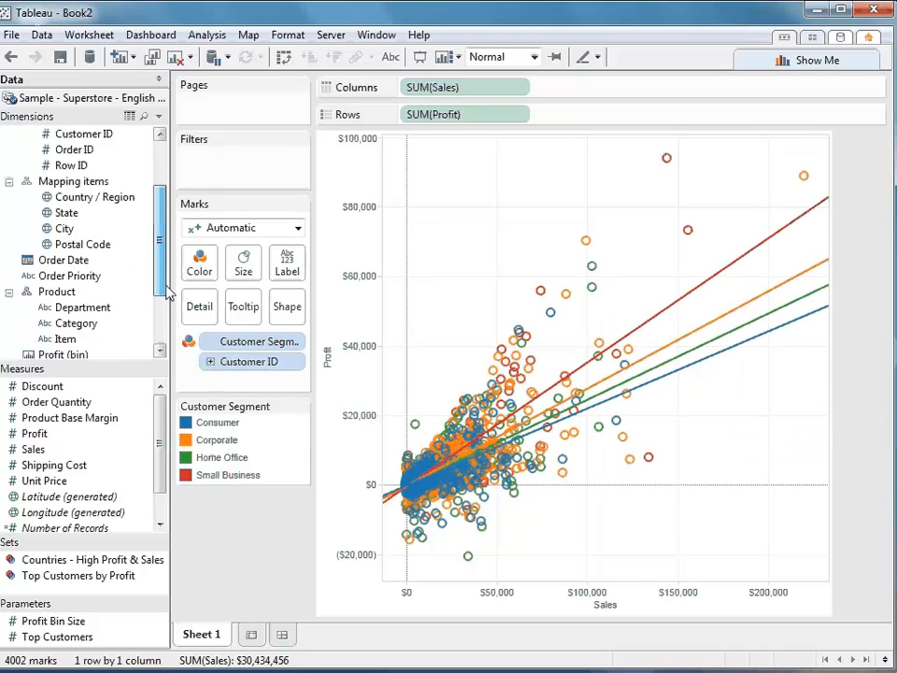
drag(111, 311, 407, 87)
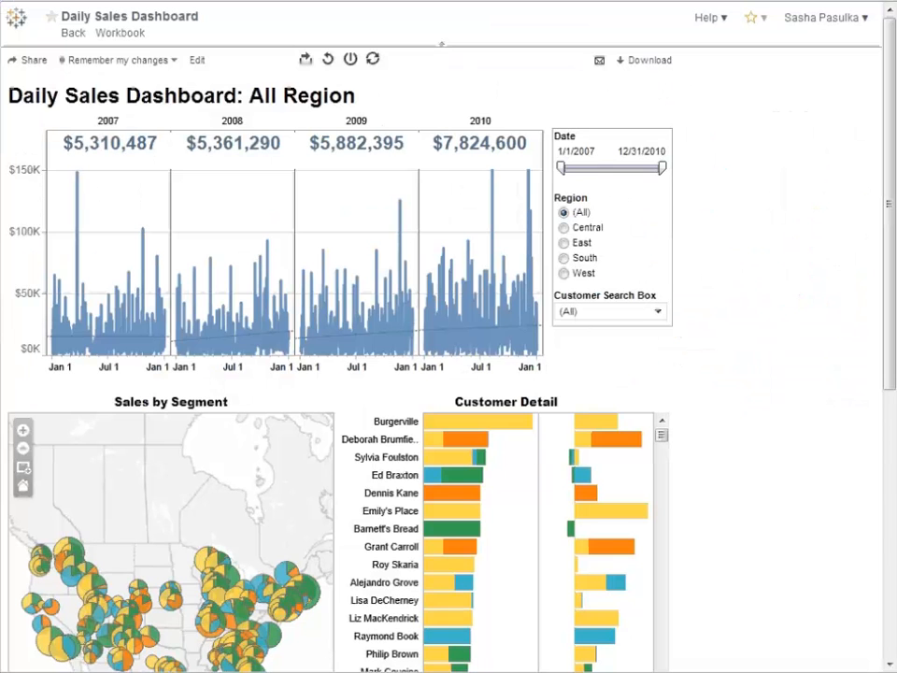
- Filter the Daily Sales Dashboard to the West region with dates starting 2/10/2009, and open its sharing options
click(564, 273)
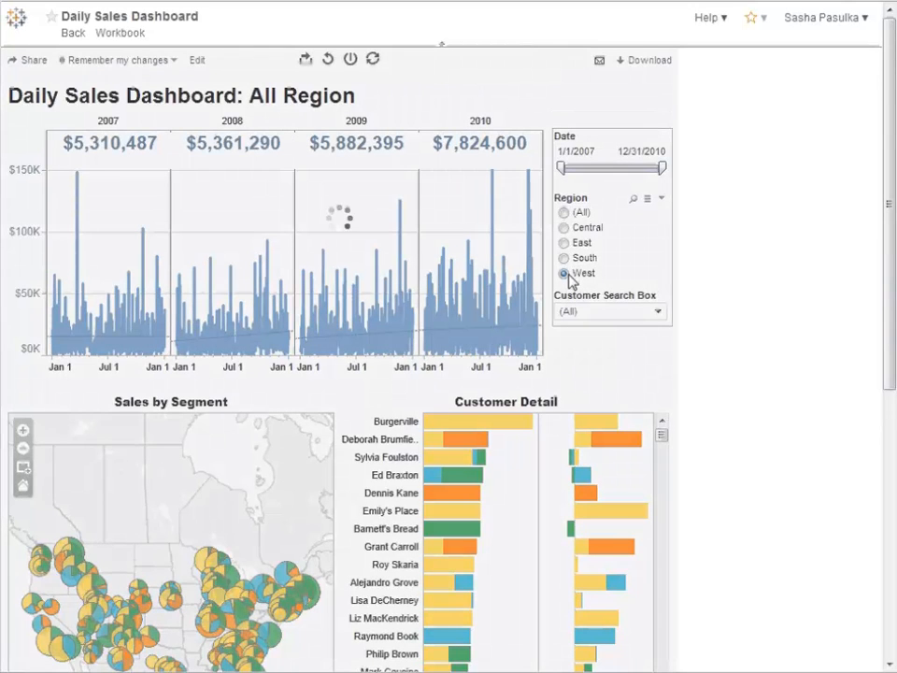
drag(562, 168, 612, 168)
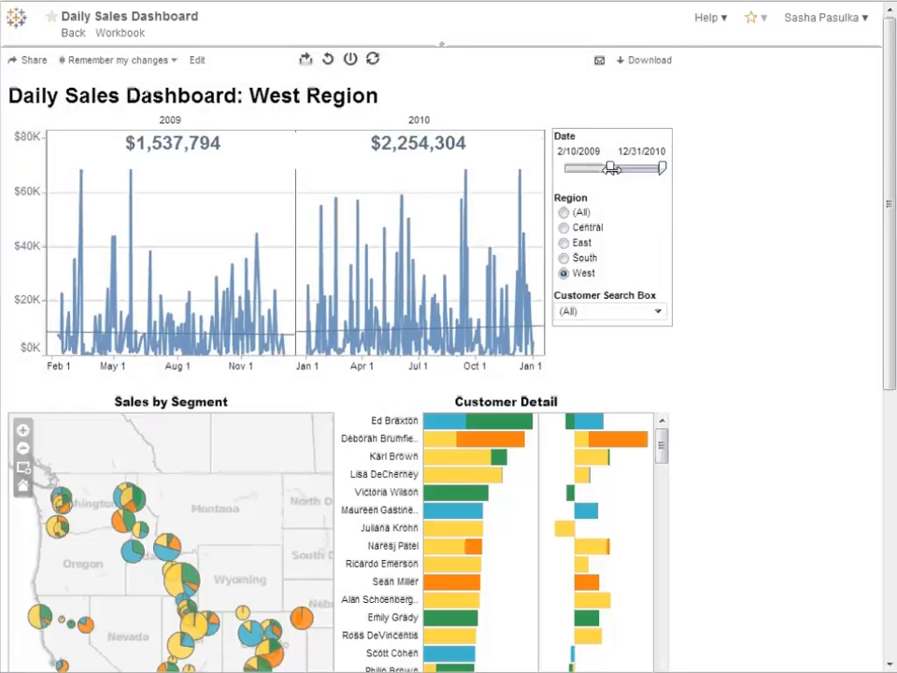
click(28, 63)
click(77, 169)
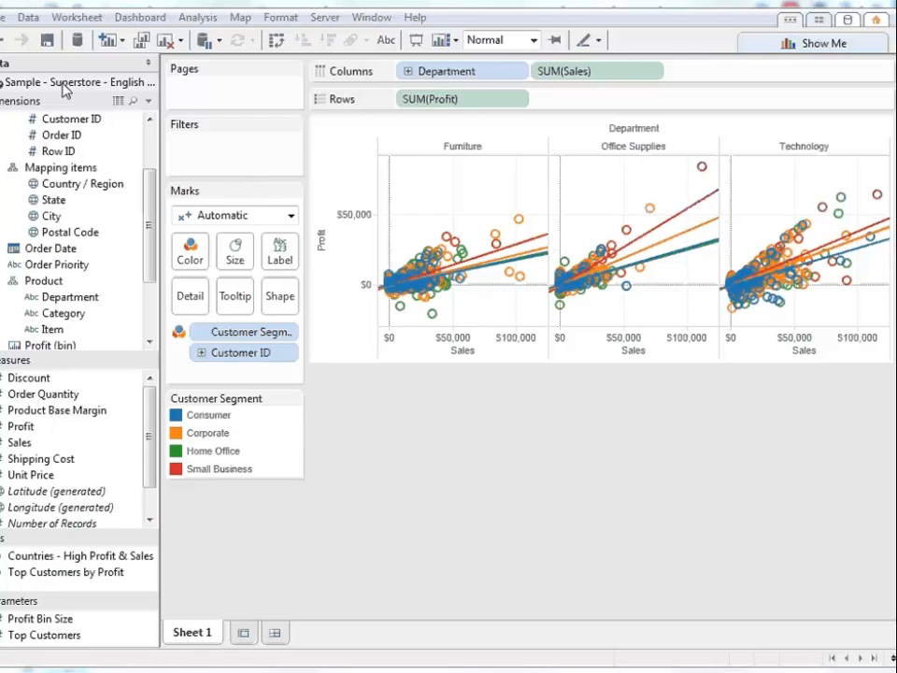
- Create a new workbook and open the page for connecting to data
click(2, 19)
click(15, 39)
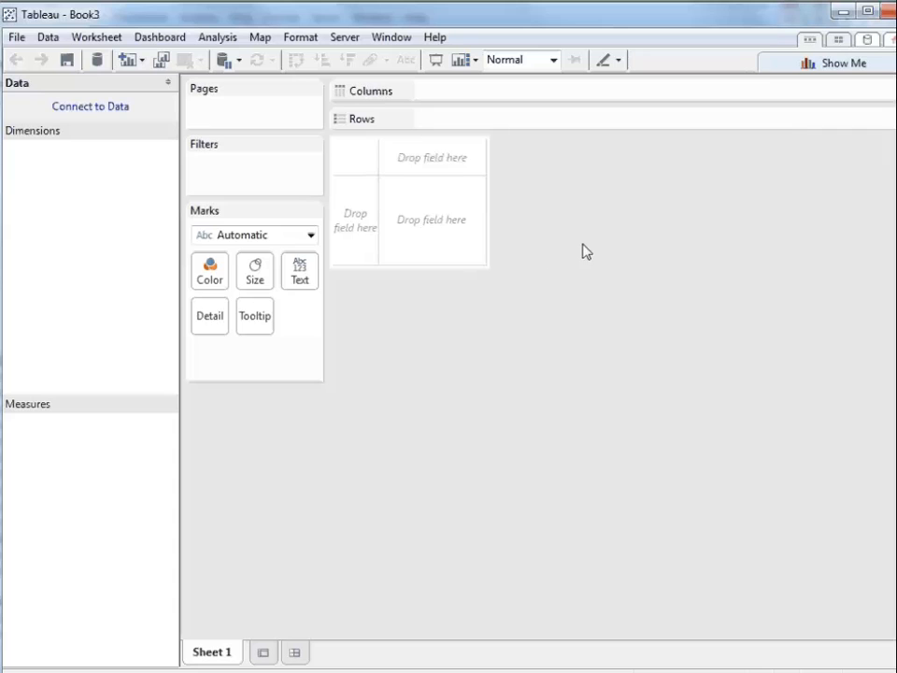
click(865, 43)
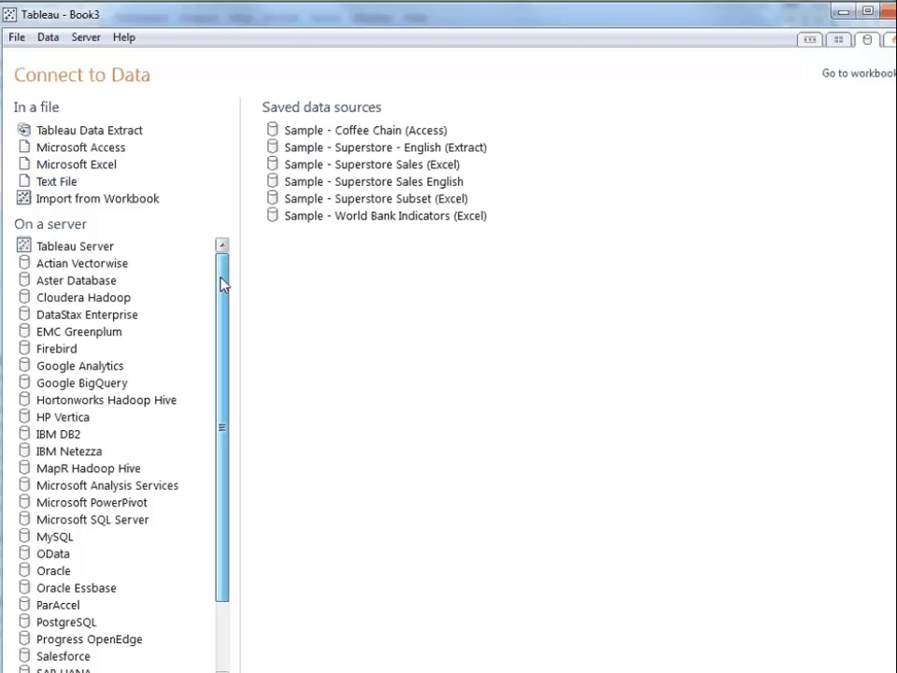
- Look at the SAP HANA server connection settings and close them without connecting
drag(224, 285, 221, 294)
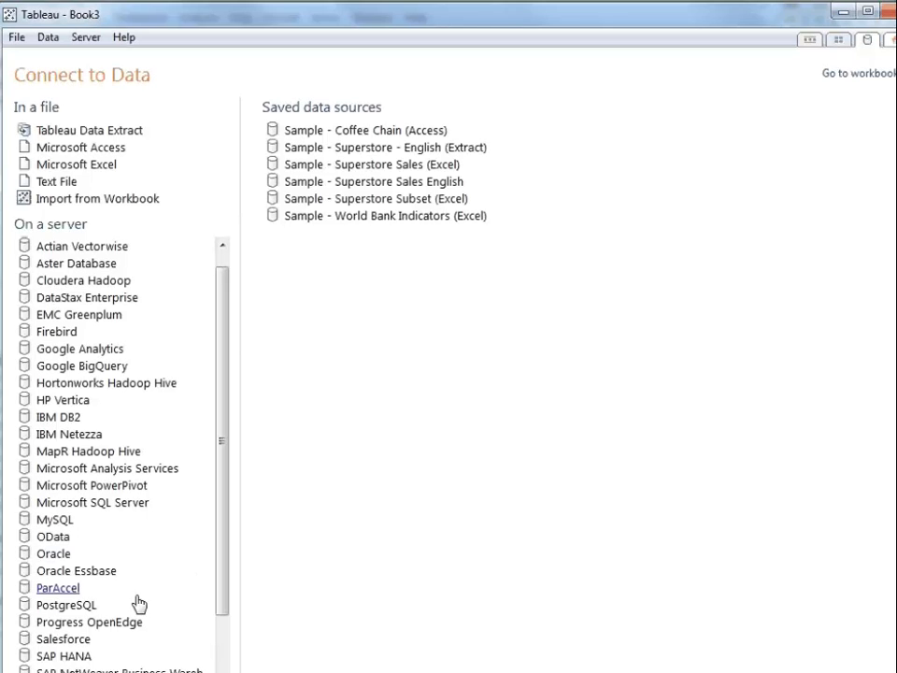
click(83, 658)
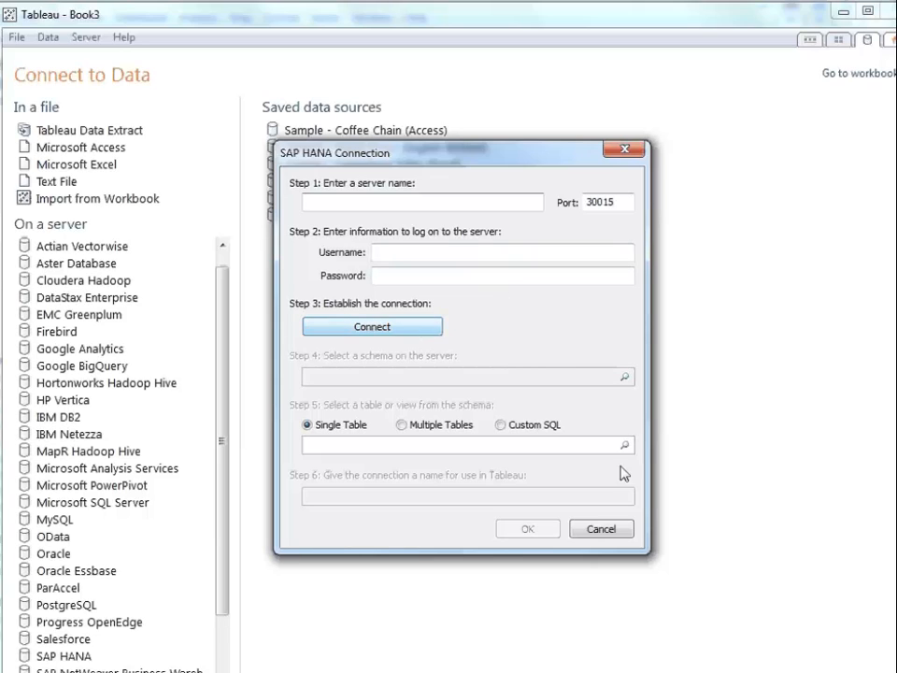
click(601, 529)
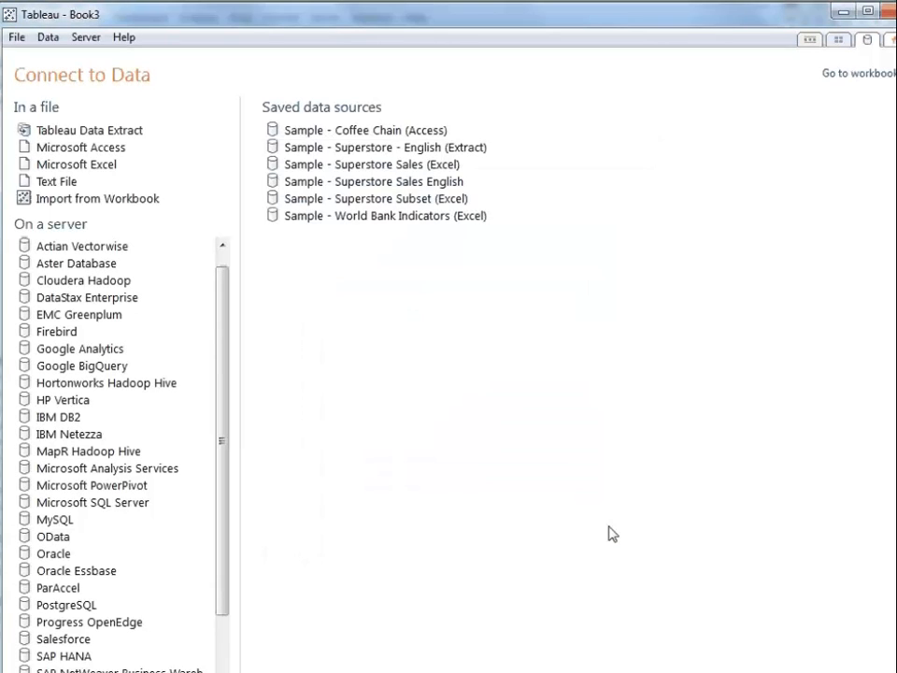
- Connect live to the Orders sheet of the Excel workbook "Sample - Superstore Sales (Excel)", using the first row as field names
click(89, 168)
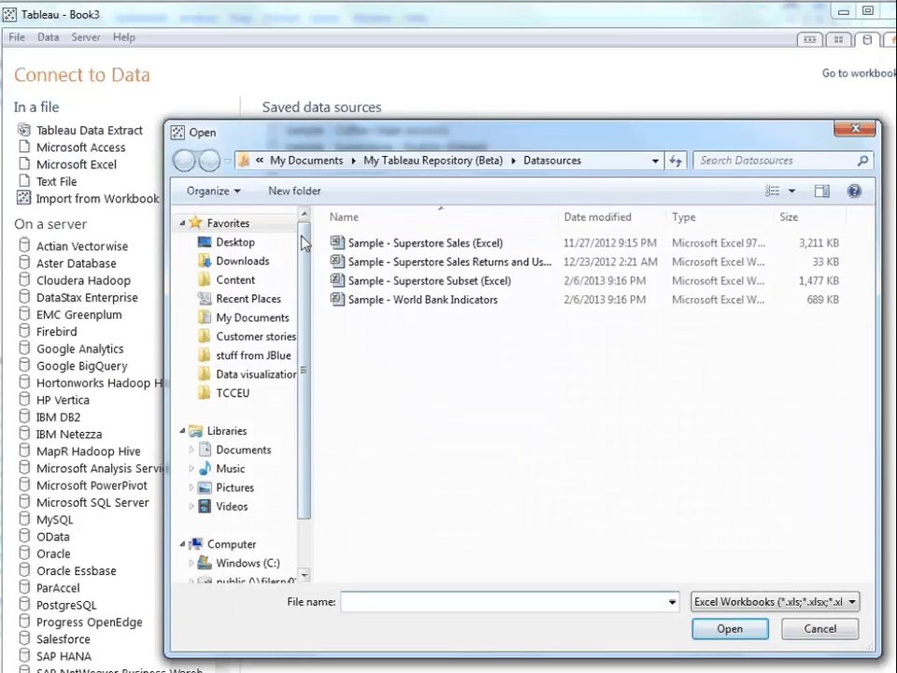
click(387, 244)
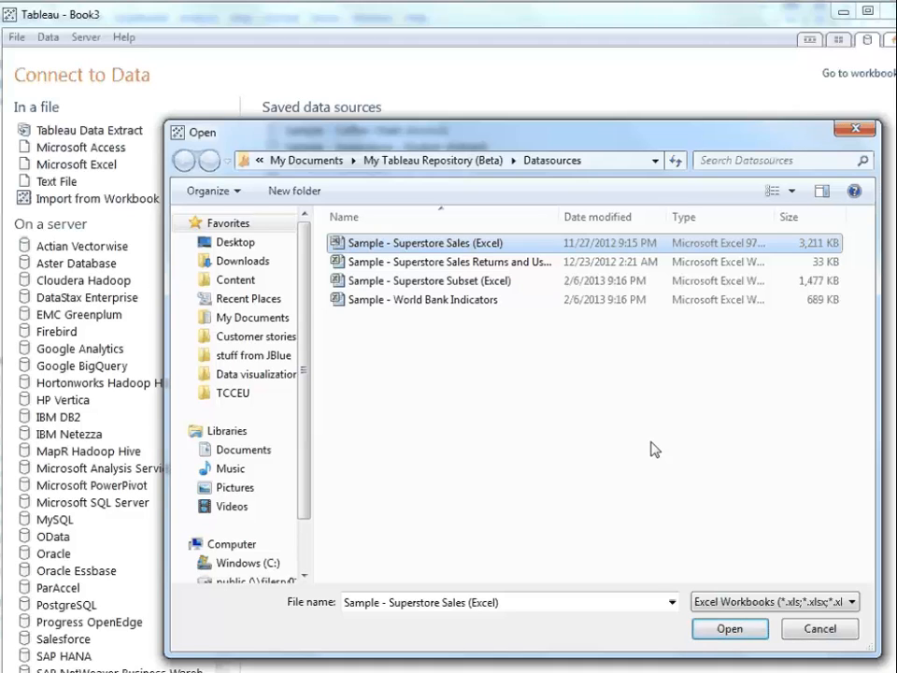
click(730, 628)
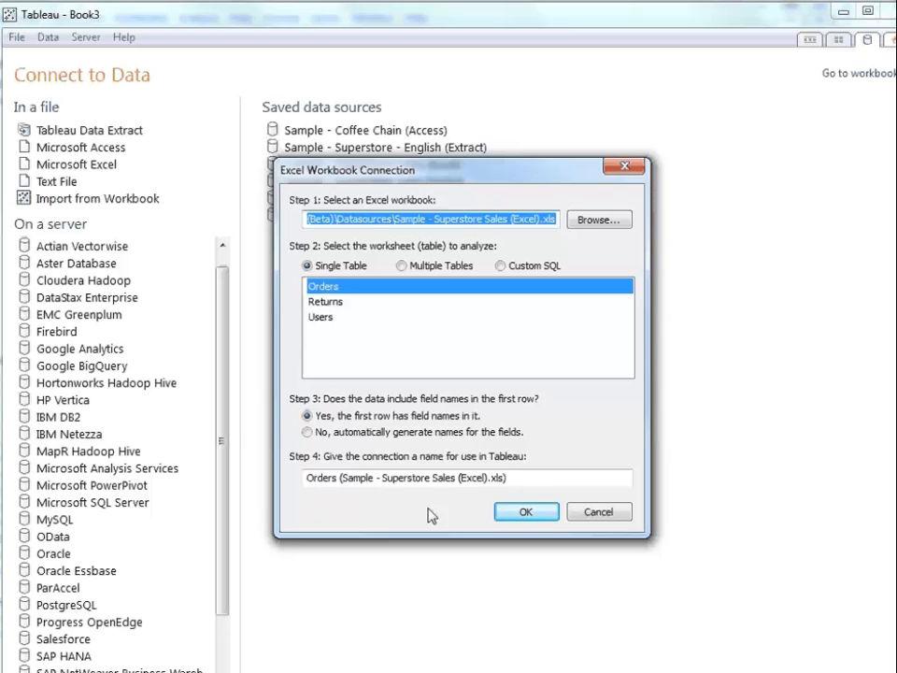
click(521, 512)
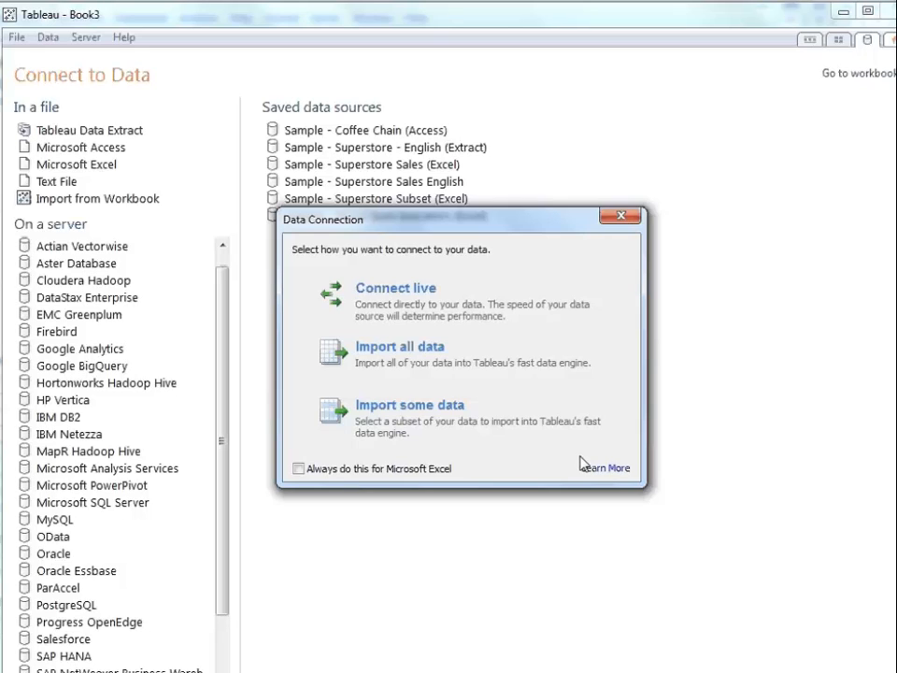
click(486, 313)
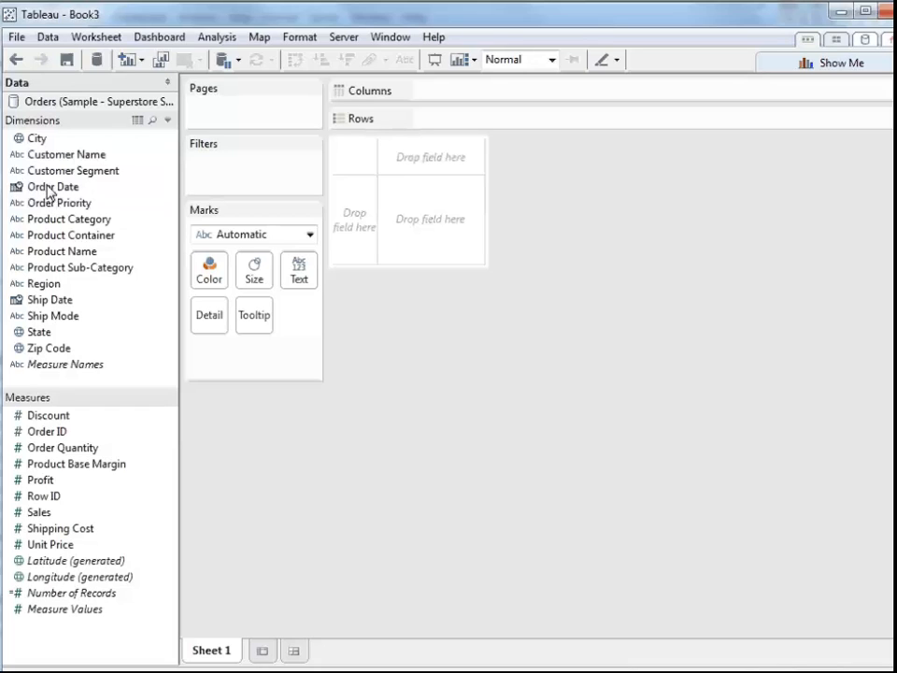
- Plot Sales over time by placing Order Date on Columns and Sales on Rows
mouse_move(50, 192)
mouse_down()
mouse_move(356, 100)
mouse_move(457, 104)
mouse_move(449, 95)
mouse_up()
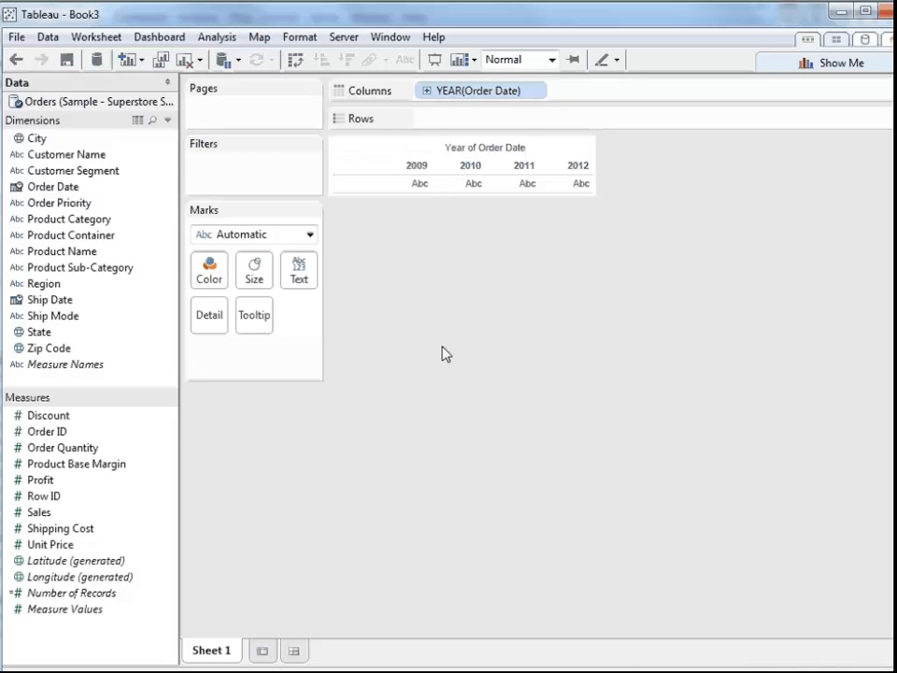
drag(42, 514, 524, 116)
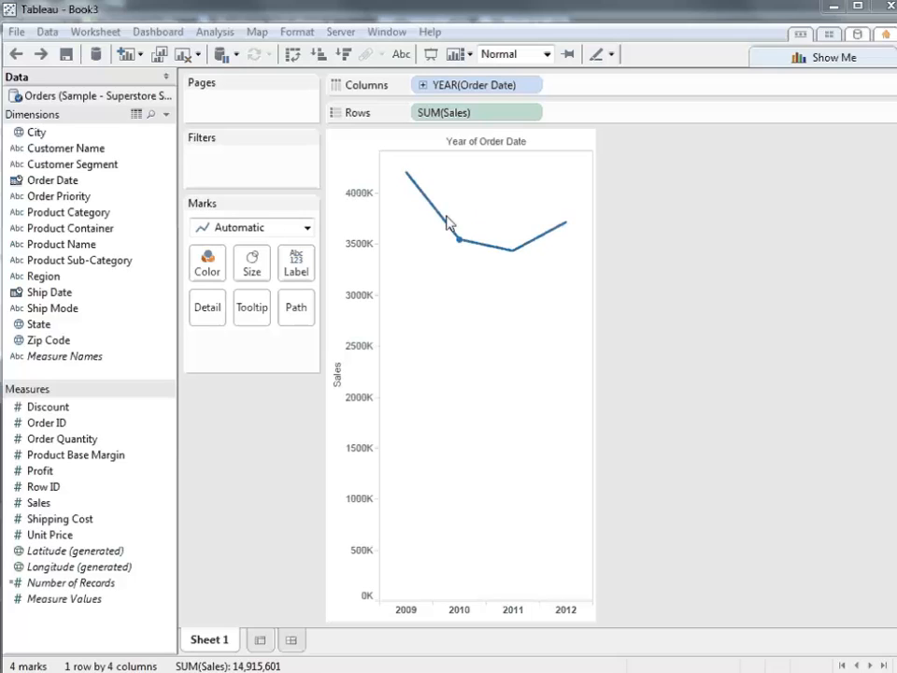
- Change Order Date on Columns to continuous Year and drill it down through quarter, month and week to day
mouse_move(513, 259)
click(534, 86)
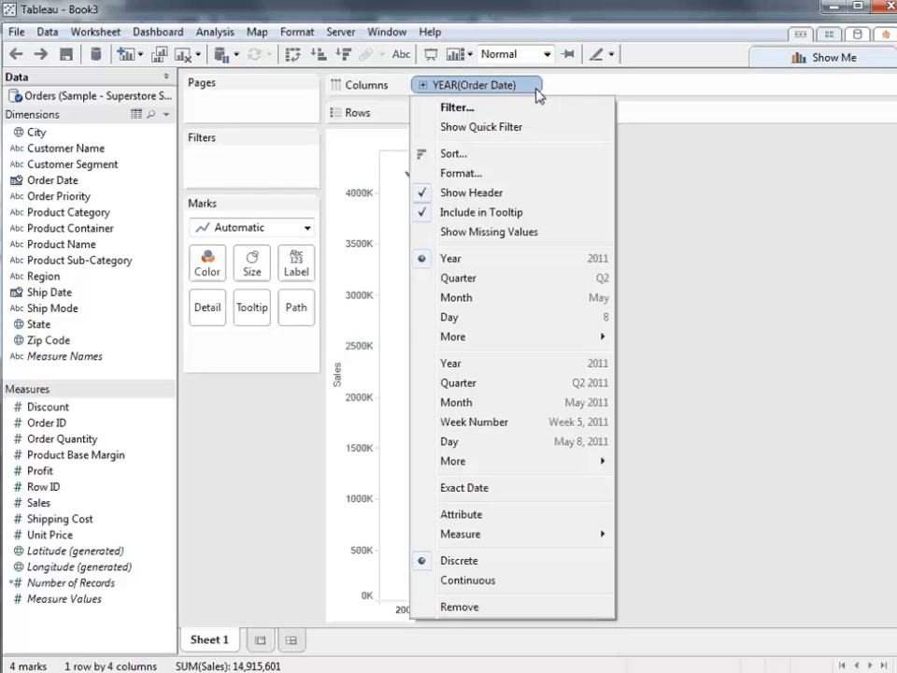
click(547, 367)
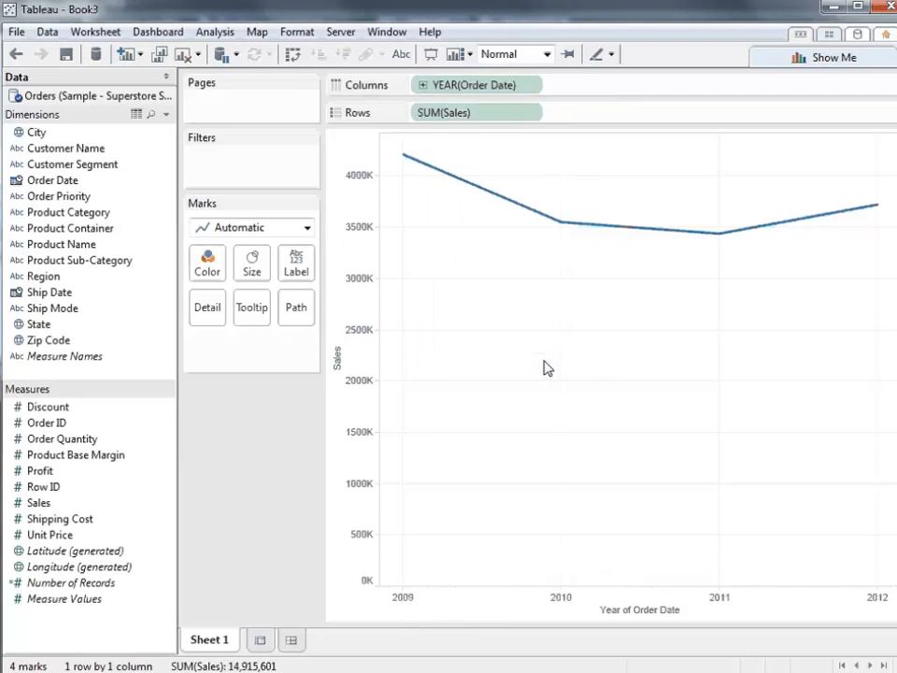
click(422, 85)
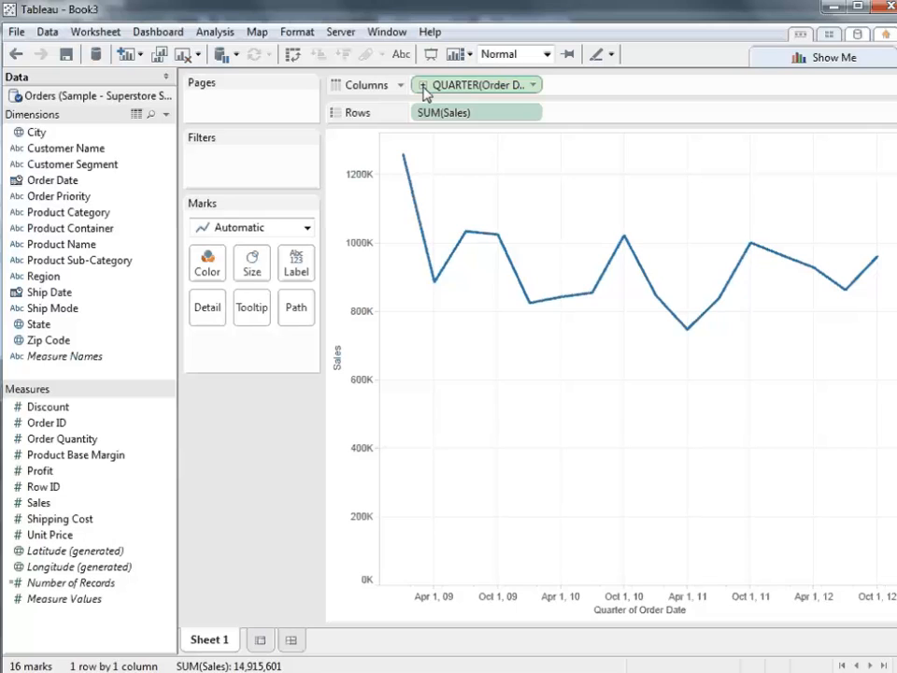
click(422, 85)
click(423, 86)
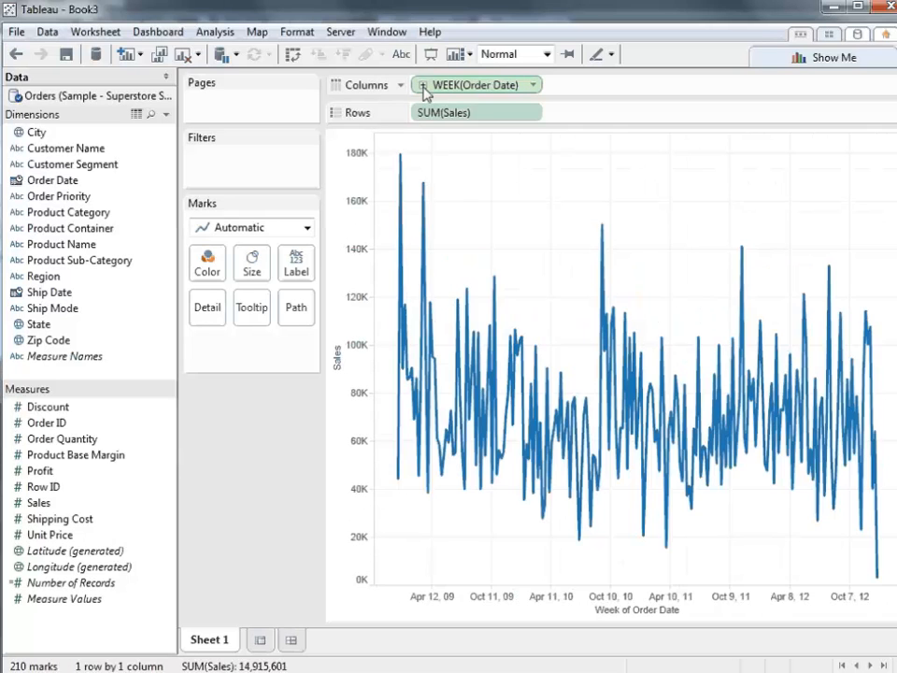
click(422, 85)
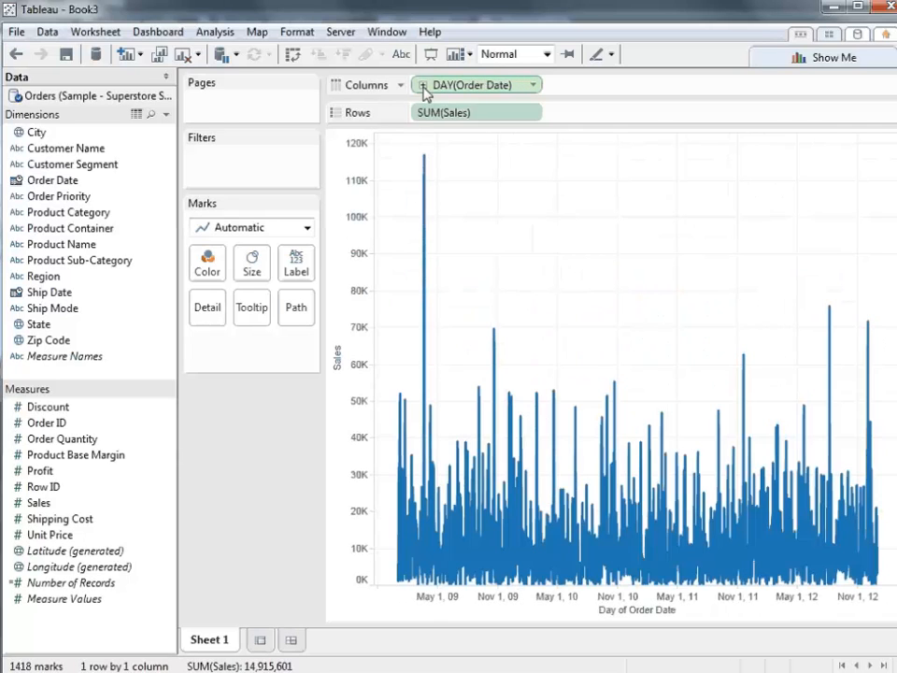
- Undo the last two date drill-downs and change Order Date on Columns to the discrete Month level
click(16, 56)
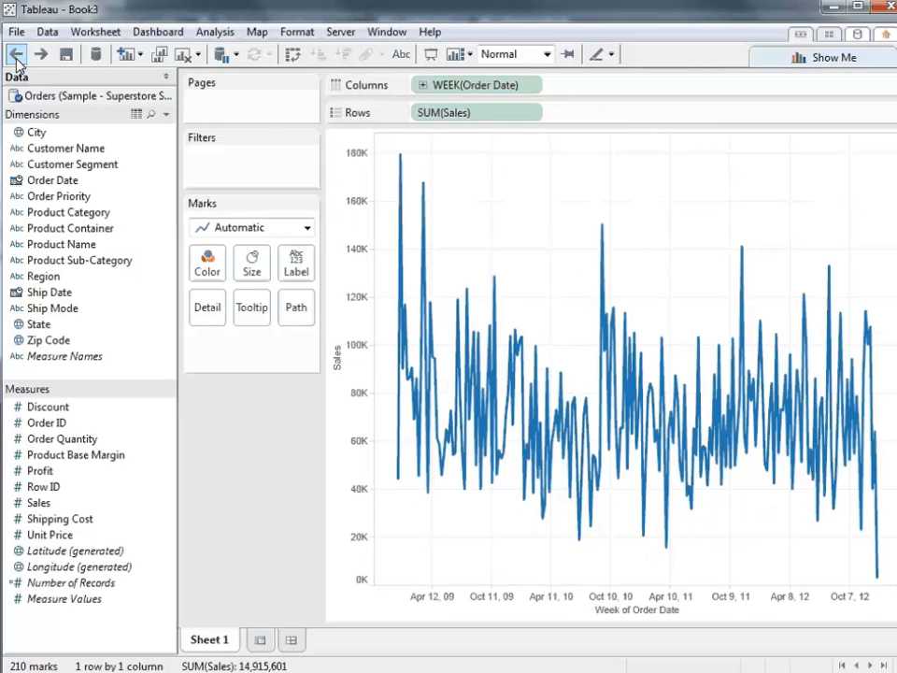
click(15, 56)
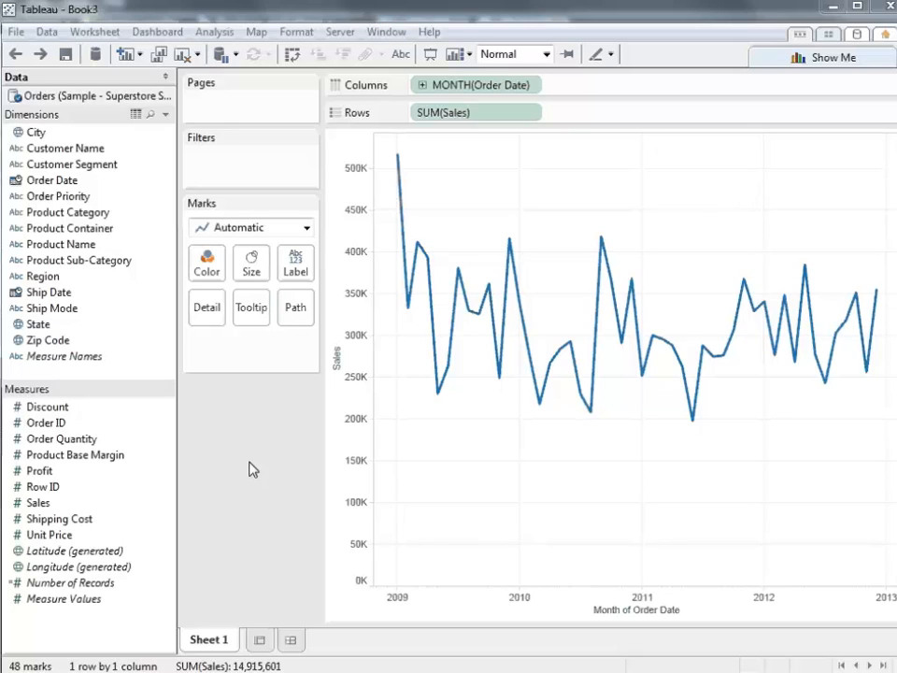
click(537, 85)
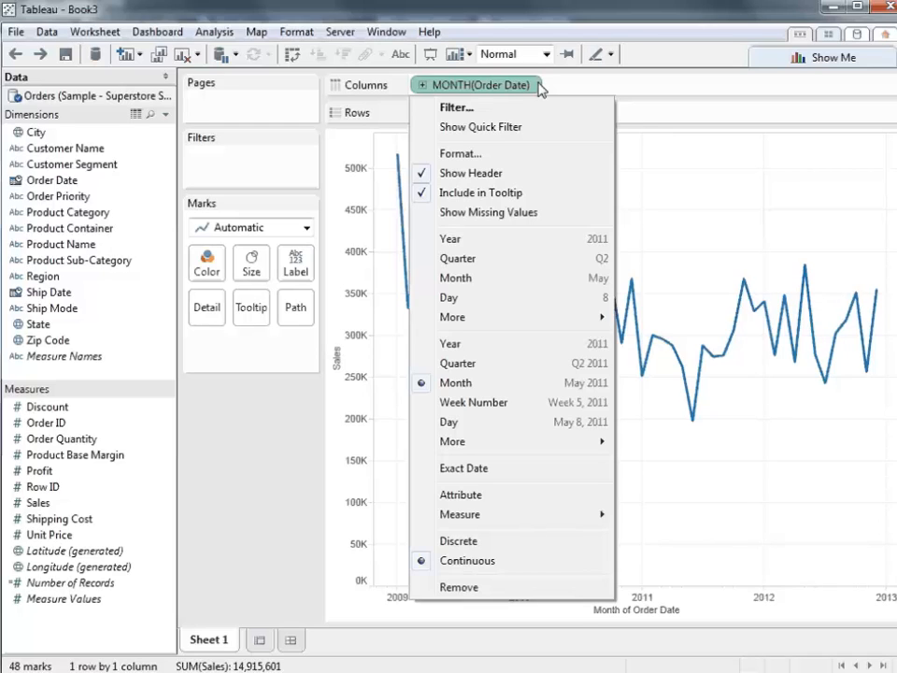
click(548, 278)
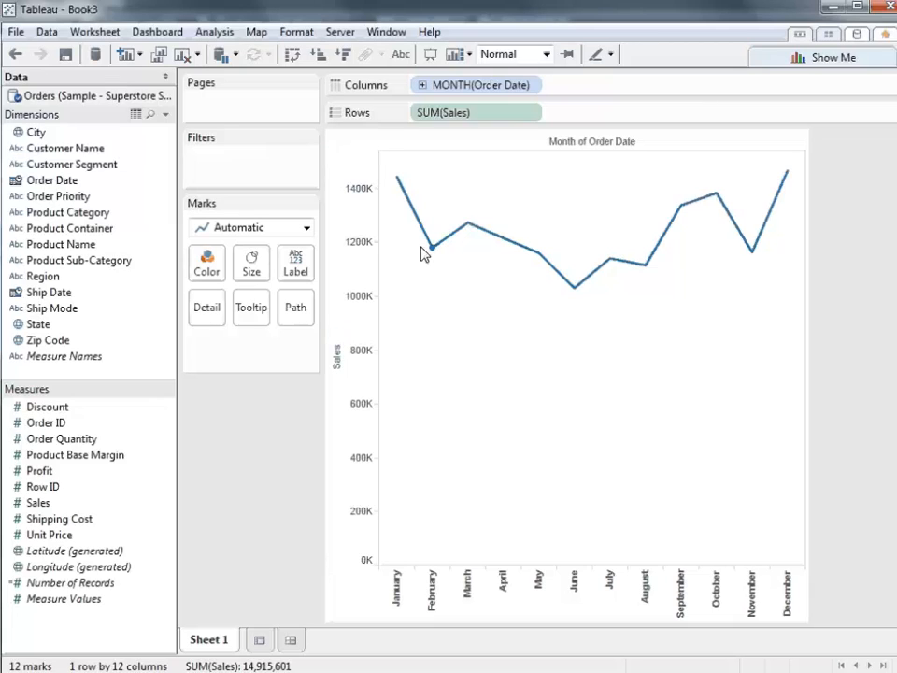
- Color the monthly sales line by Product Category
mouse_move(430, 259)
click(79, 214)
drag(79, 213, 211, 265)
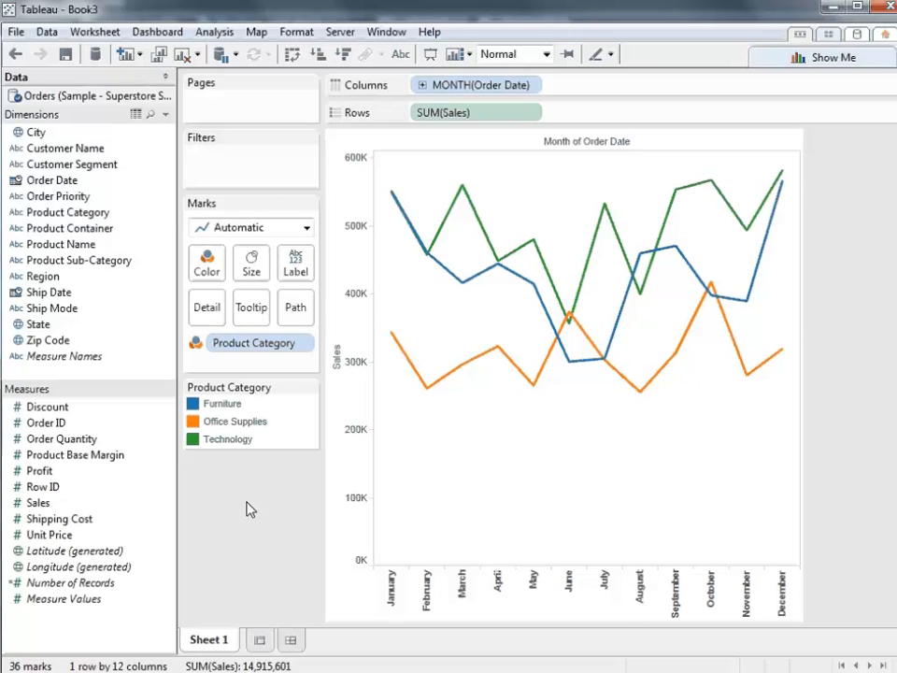
- Highlight the Furniture, Office Supplies and Technology lines one at a time, and examine Furniture's monthly sales again
click(235, 407)
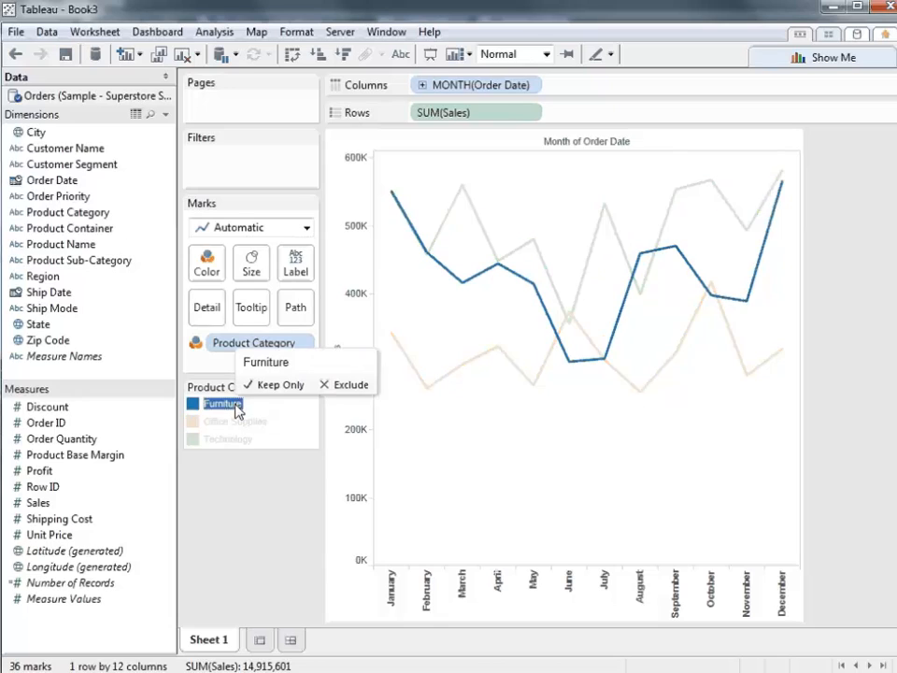
click(237, 422)
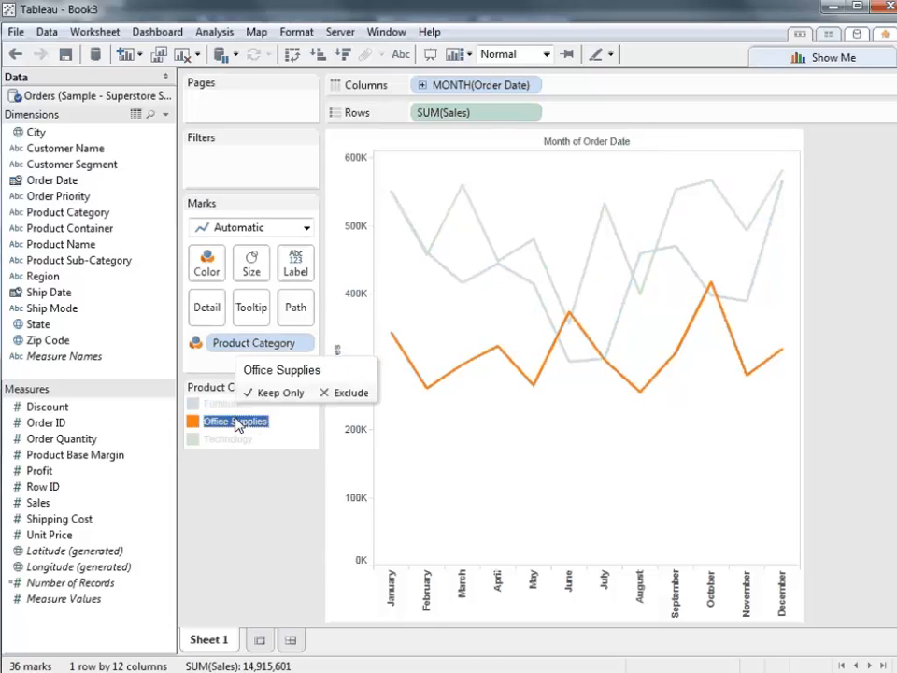
click(237, 440)
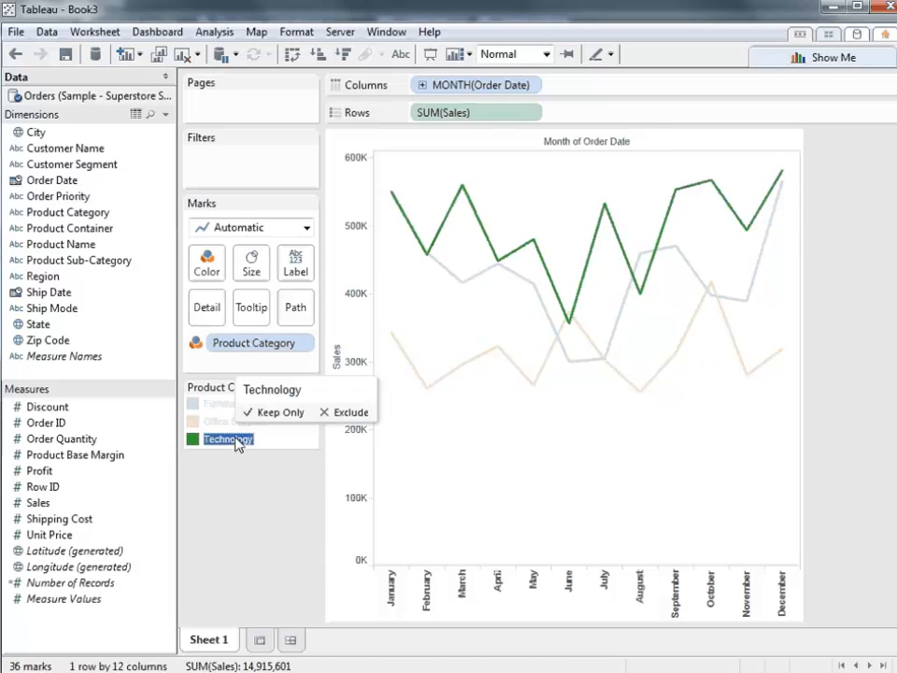
click(234, 441)
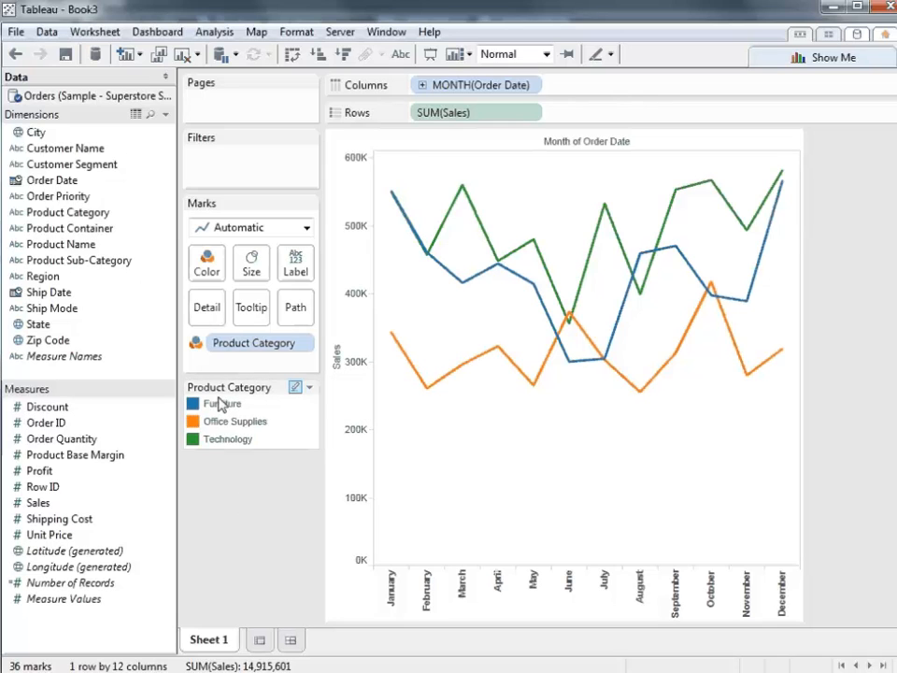
click(222, 405)
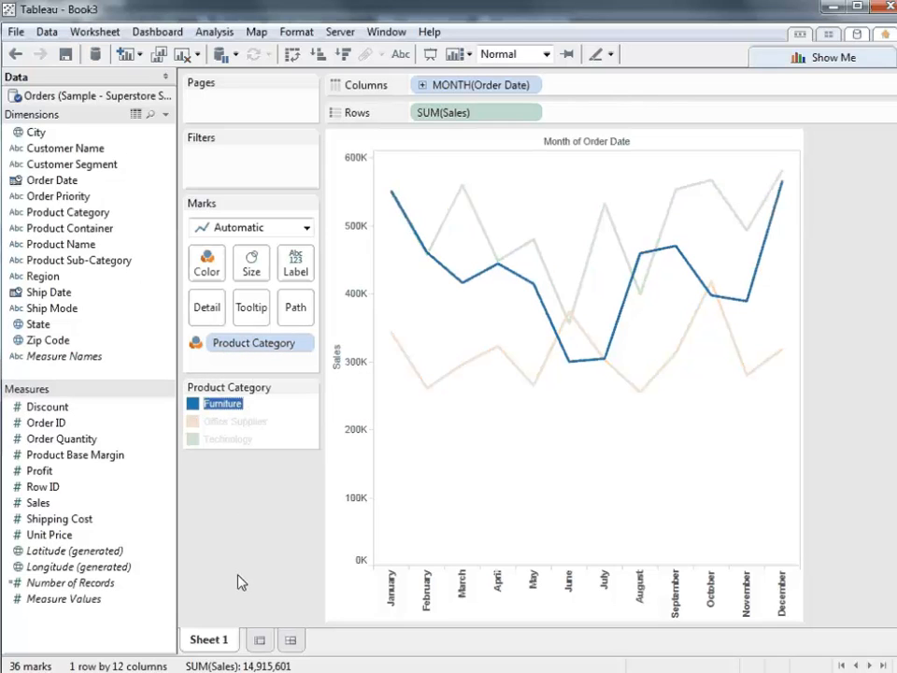
mouse_move(577, 371)
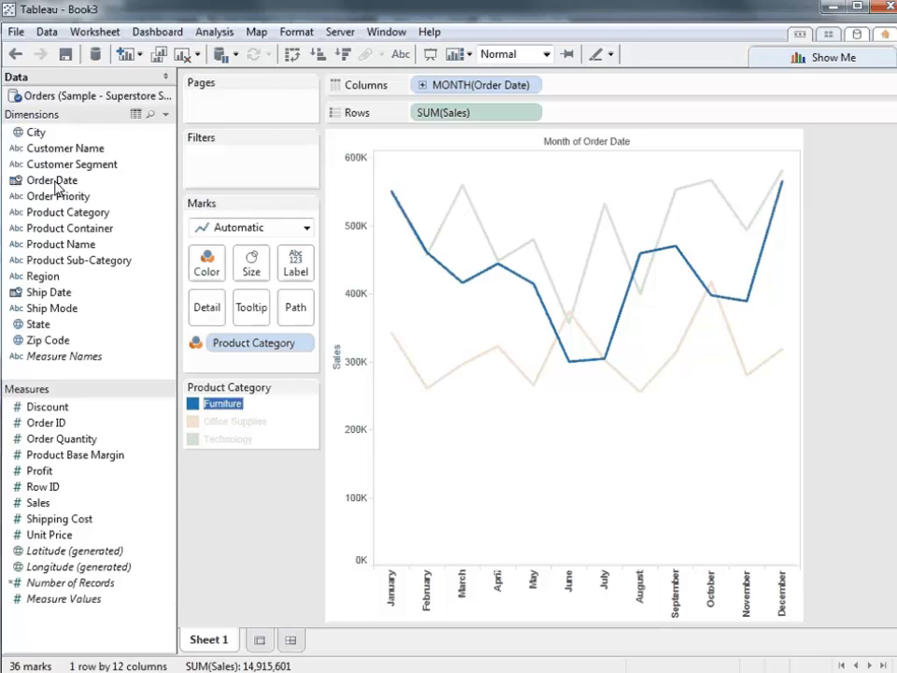
- Add the year of Order Date to Rows ahead of SUM(Sales) and clear the Furniture highlight
drag(54, 182, 414, 112)
click(266, 565)
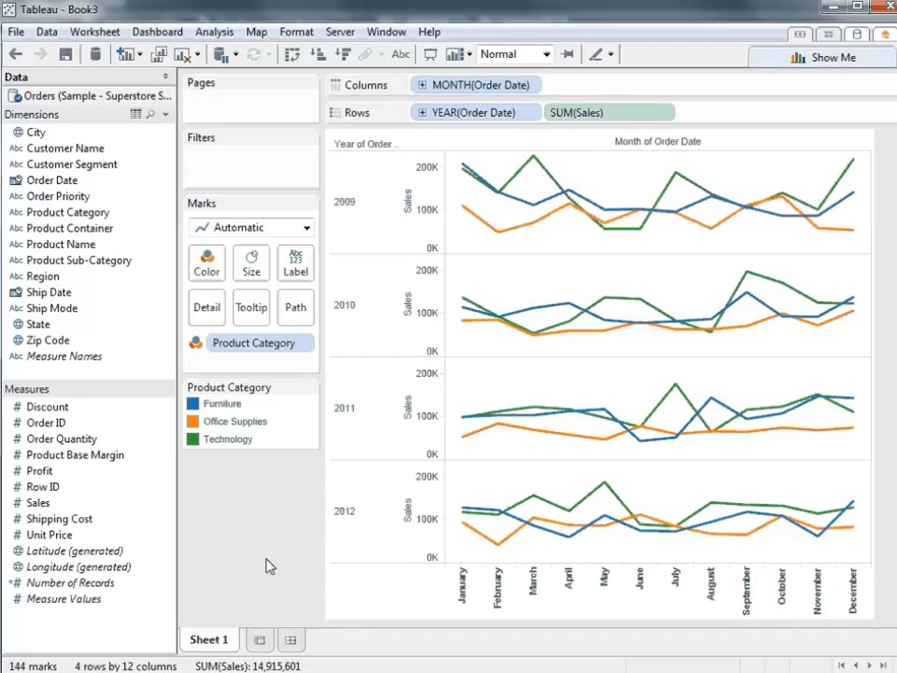
- Highlight Furniture across the yearly charts and format the Order Date month headers as First Letter
click(215, 404)
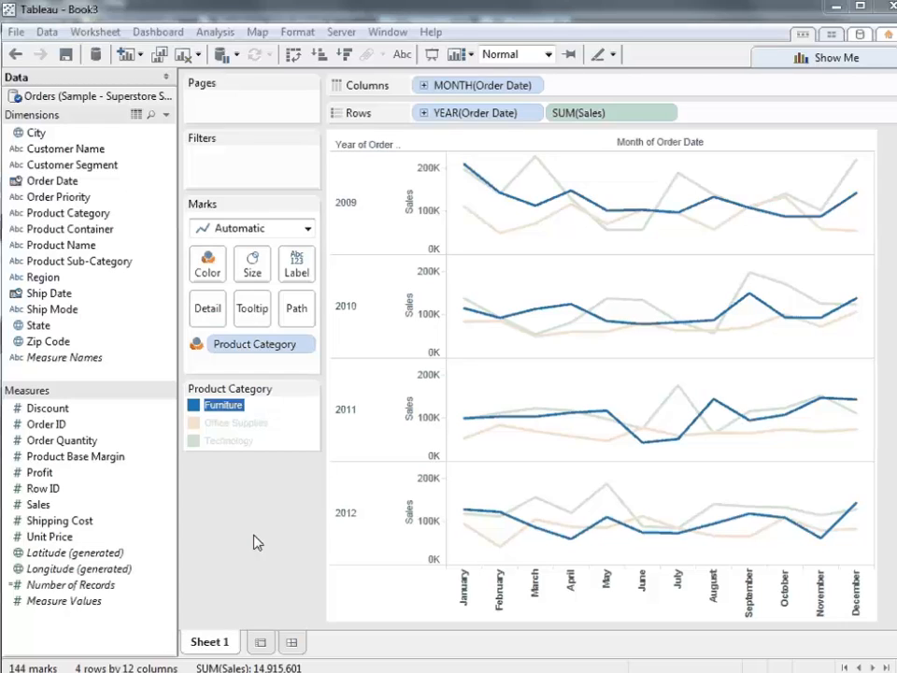
right_click(541, 609)
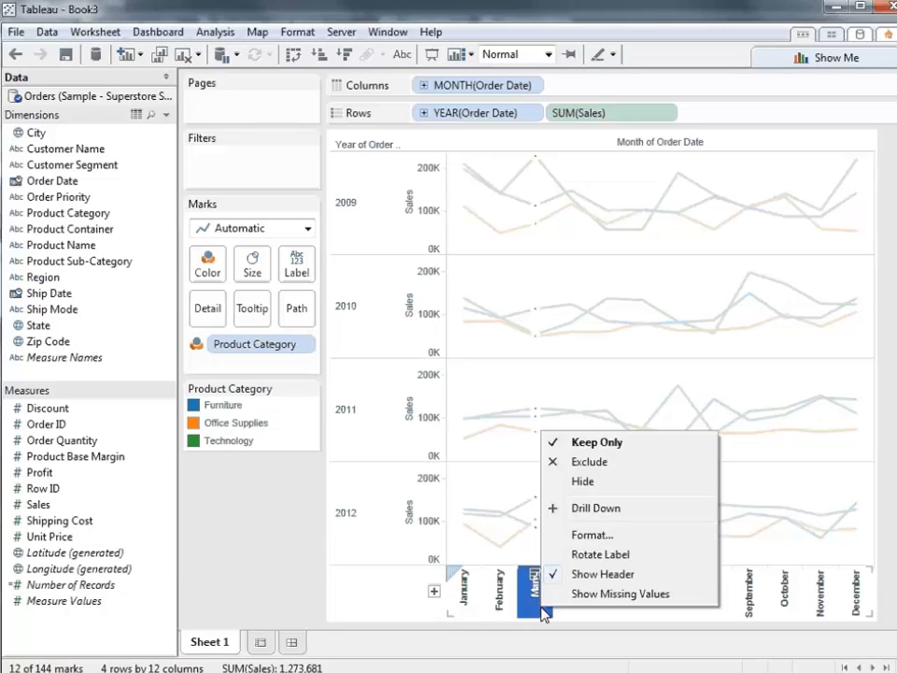
click(594, 535)
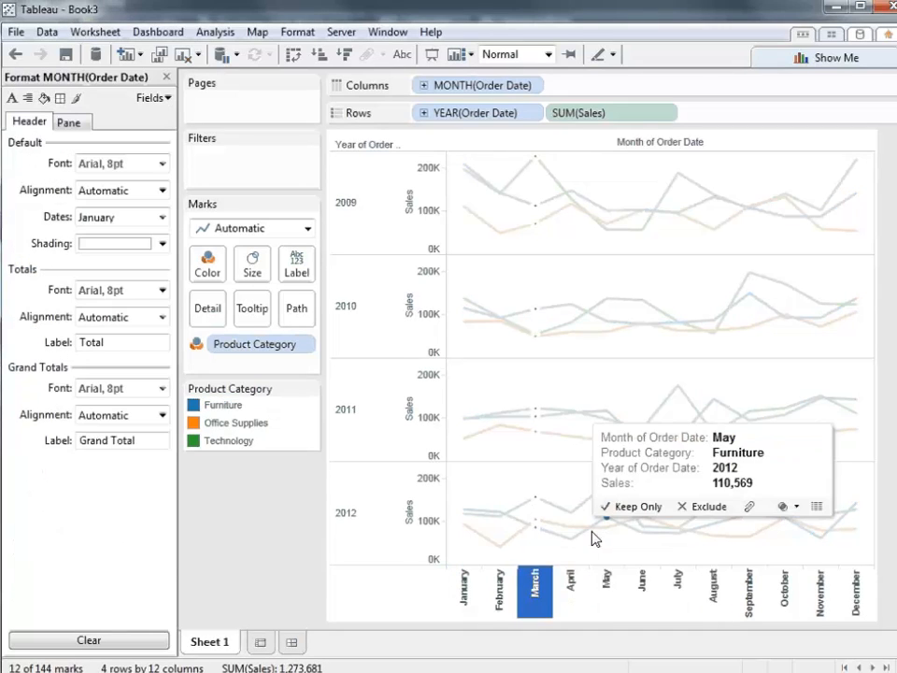
click(143, 221)
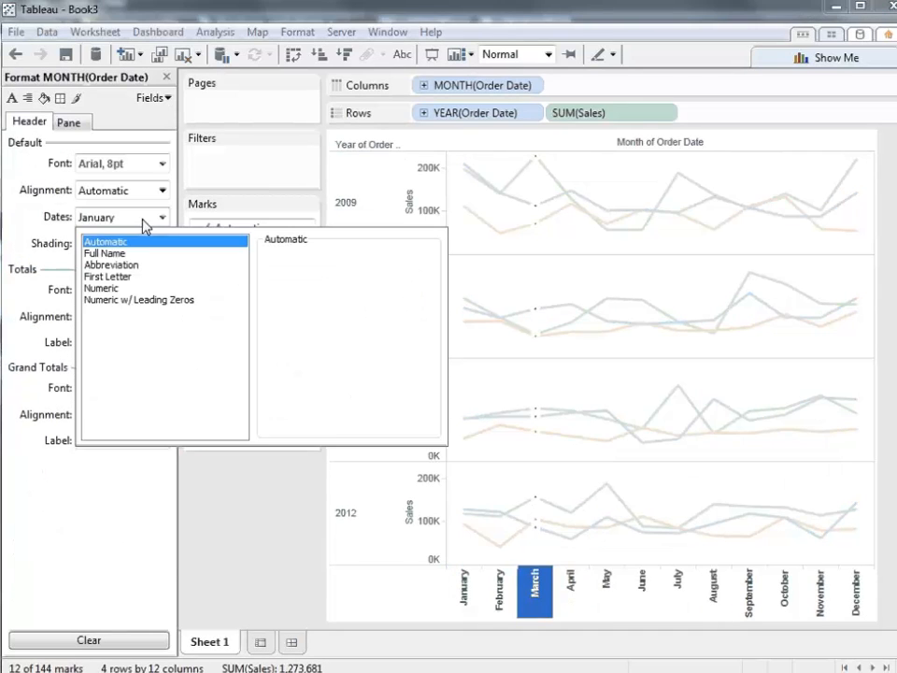
click(133, 278)
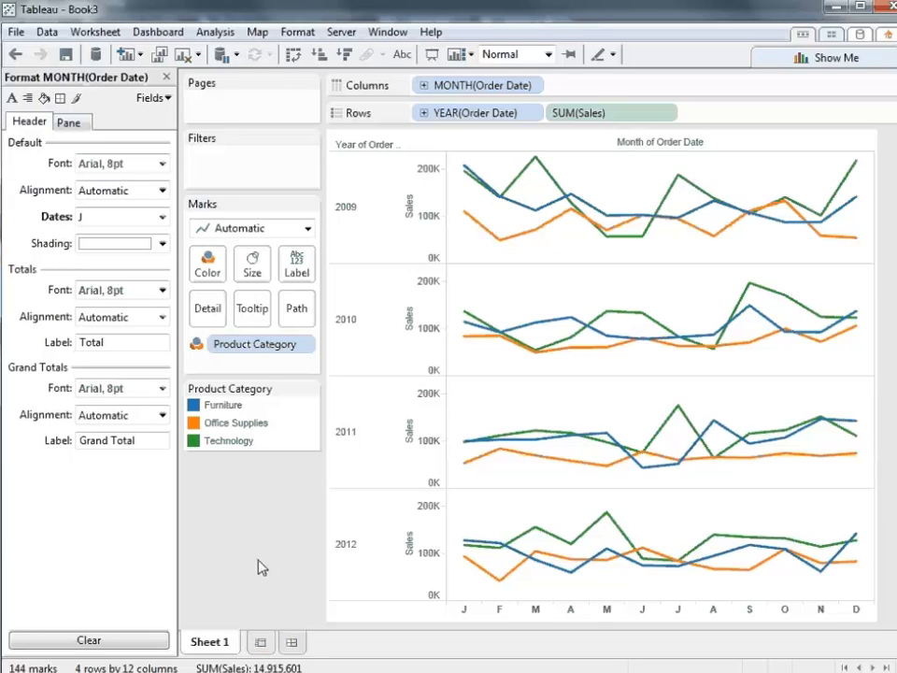
- Duplicate Sheet 1 as a crosstab and rename the new sheet as Crosstab
right_click(205, 643)
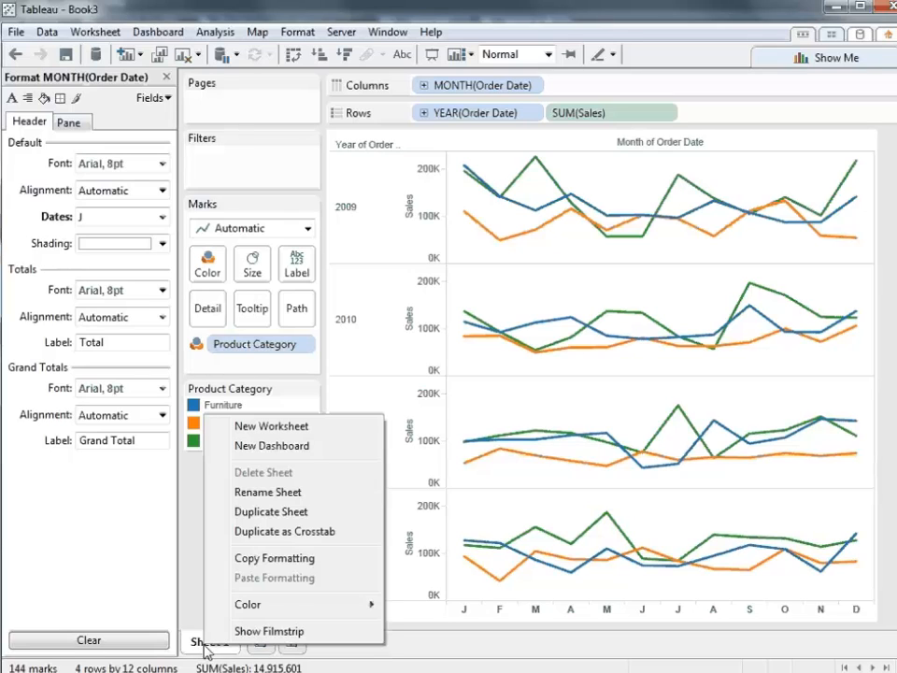
click(308, 532)
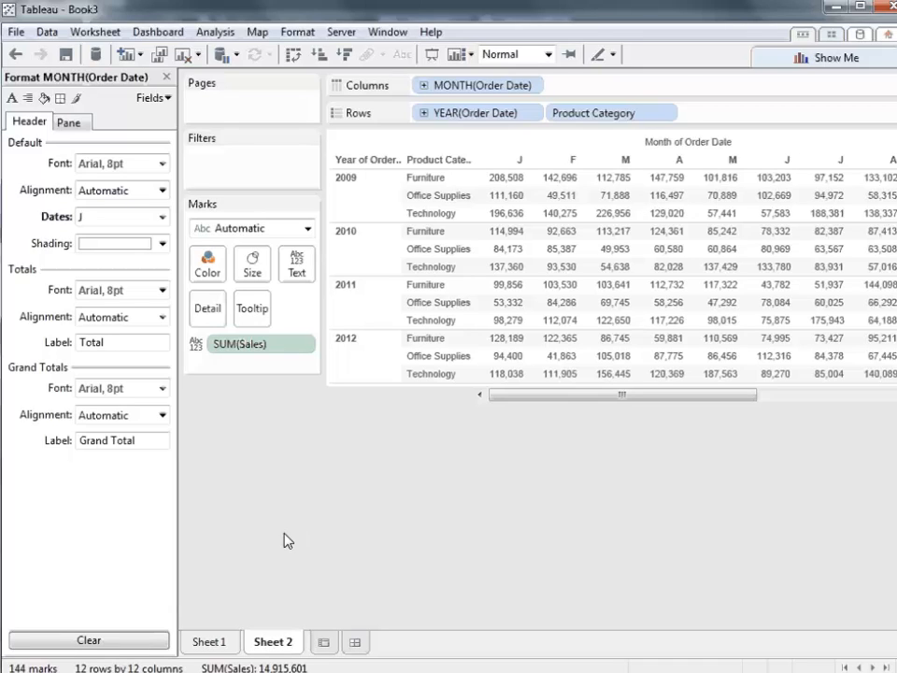
right_click(274, 648)
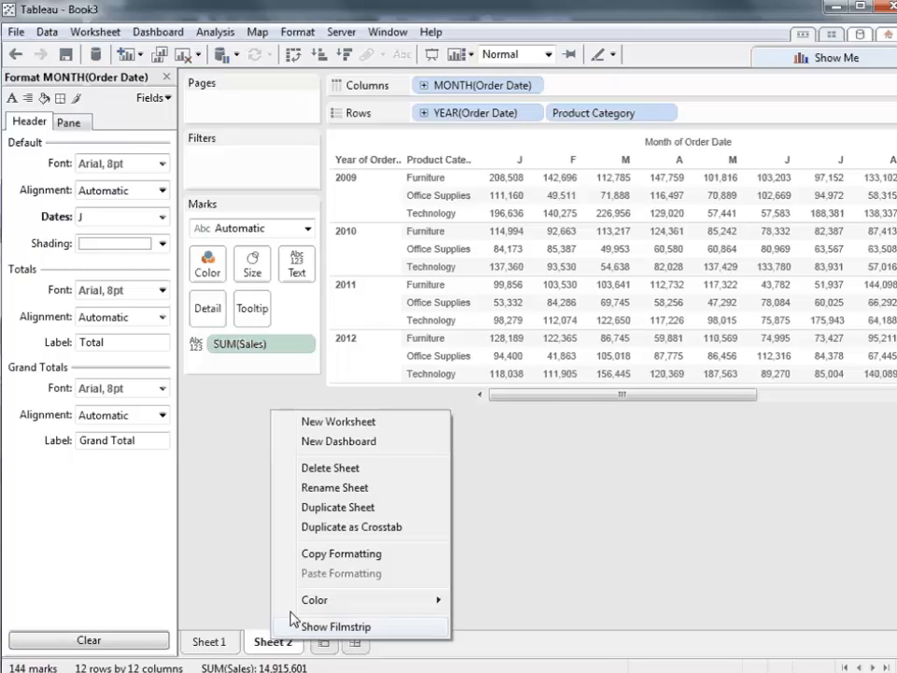
click(373, 486)
text(crosstab)
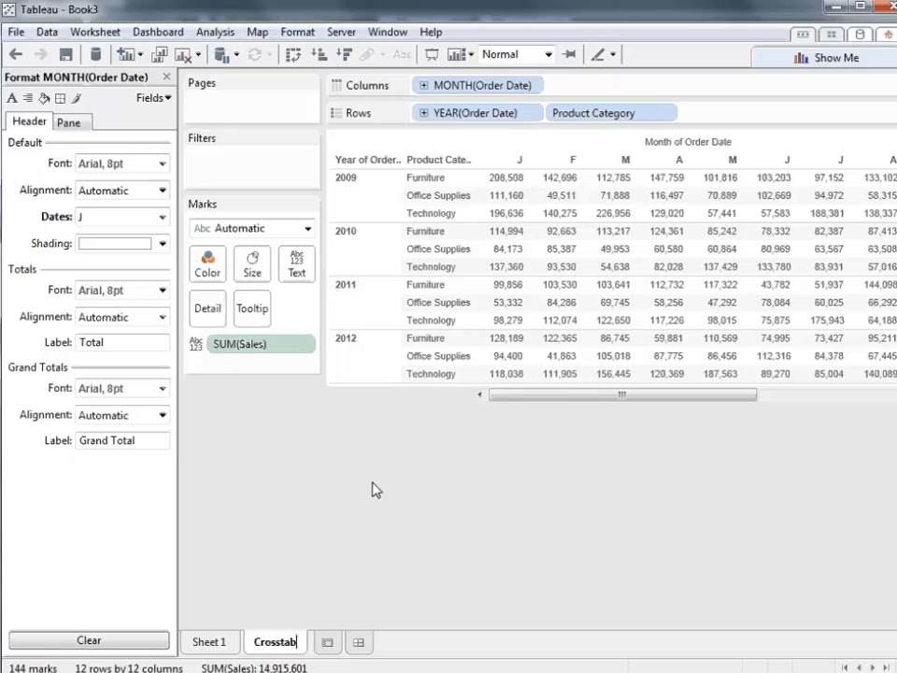
key(Return)
- Rename the line chart worksheet, Sheet 1, as Trends over Time
click(208, 643)
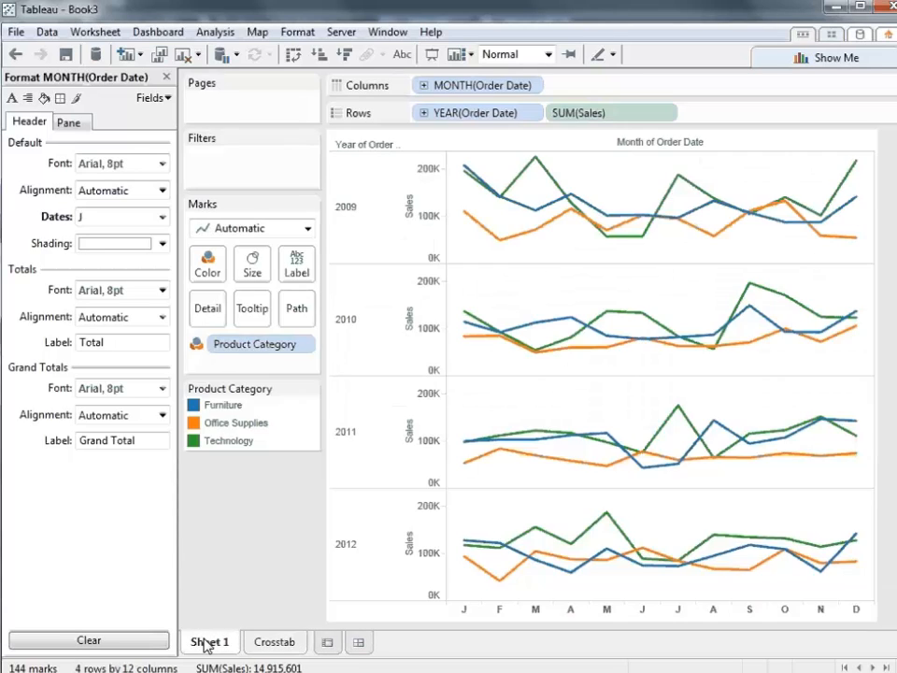
right_click(207, 643)
click(285, 486)
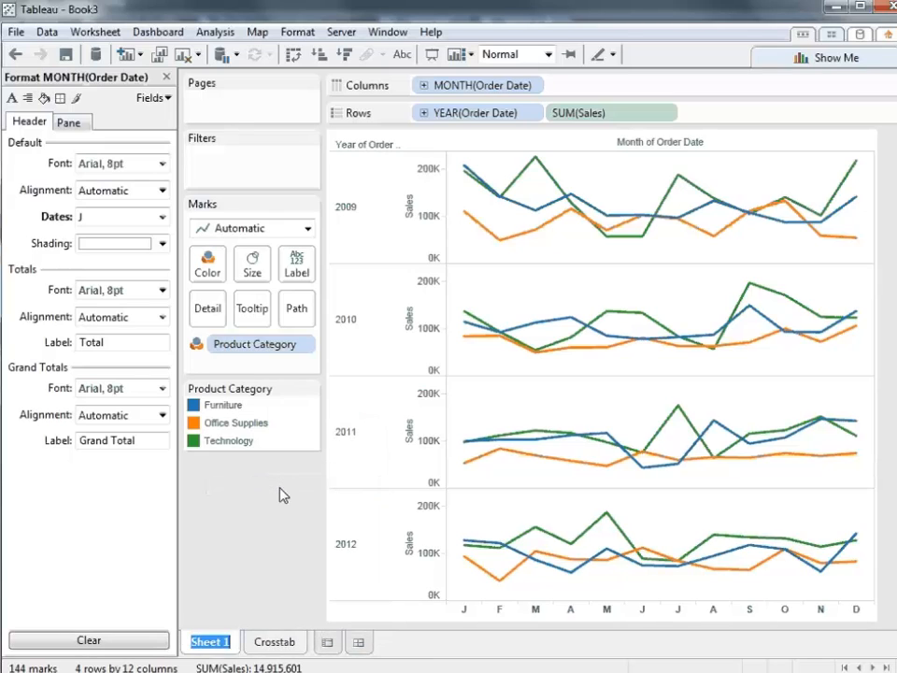
text(Trends over Time)
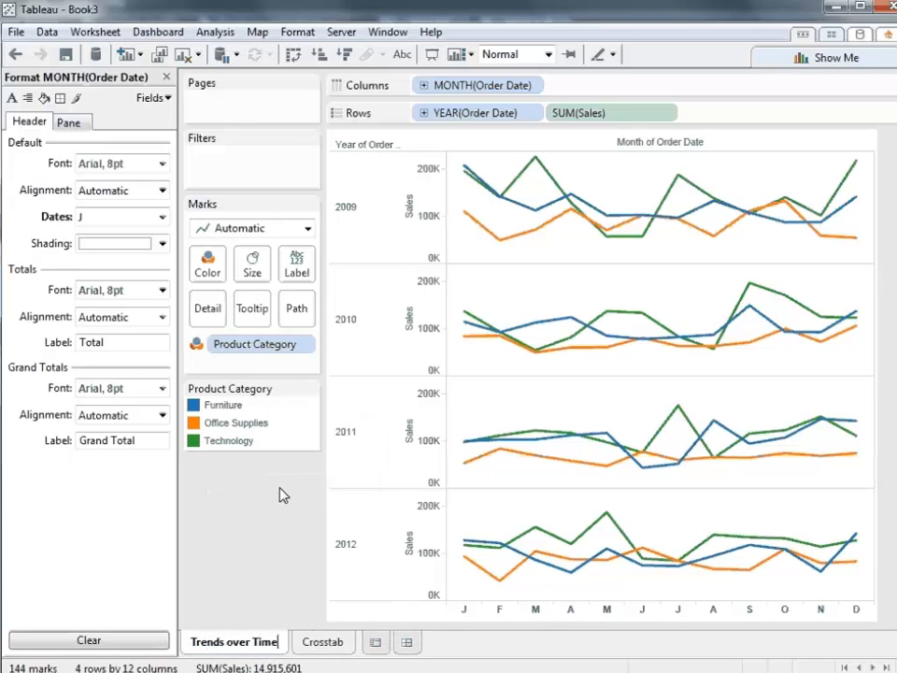
key(Return)
- Close the month formatting options and convert Order ID from a measure to a dimension
click(167, 76)
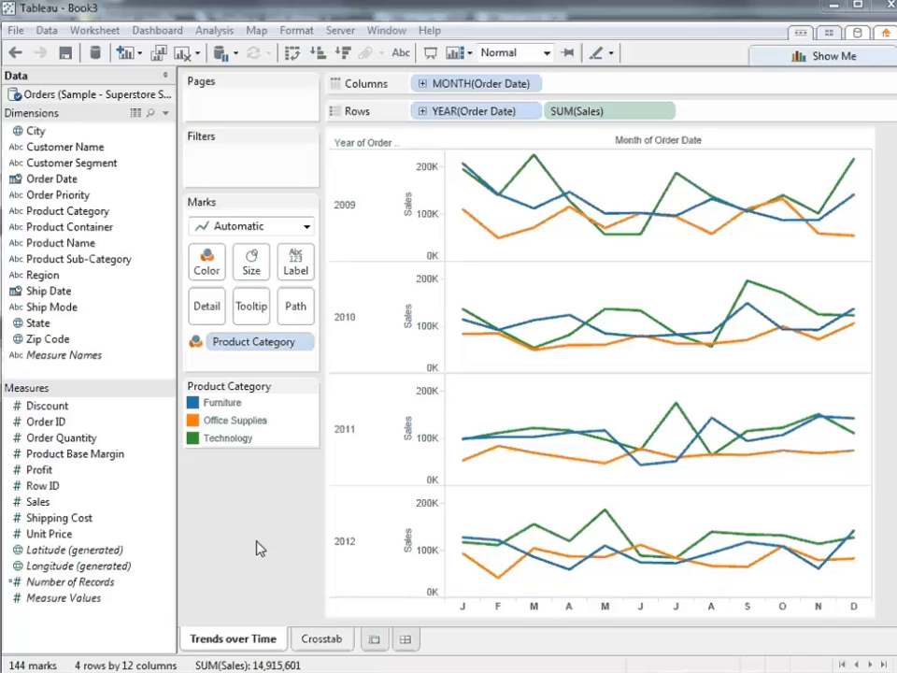
drag(34, 423, 140, 341)
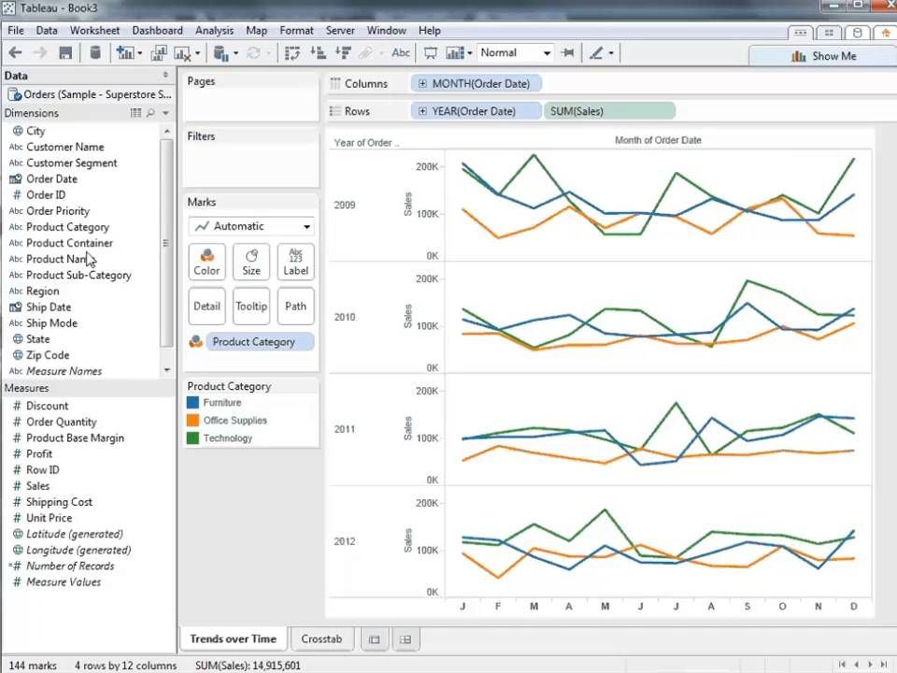
- Create a hierarchy named Product from Product Category and Product Name, and add Product Sub-Category to it
drag(74, 226, 75, 261)
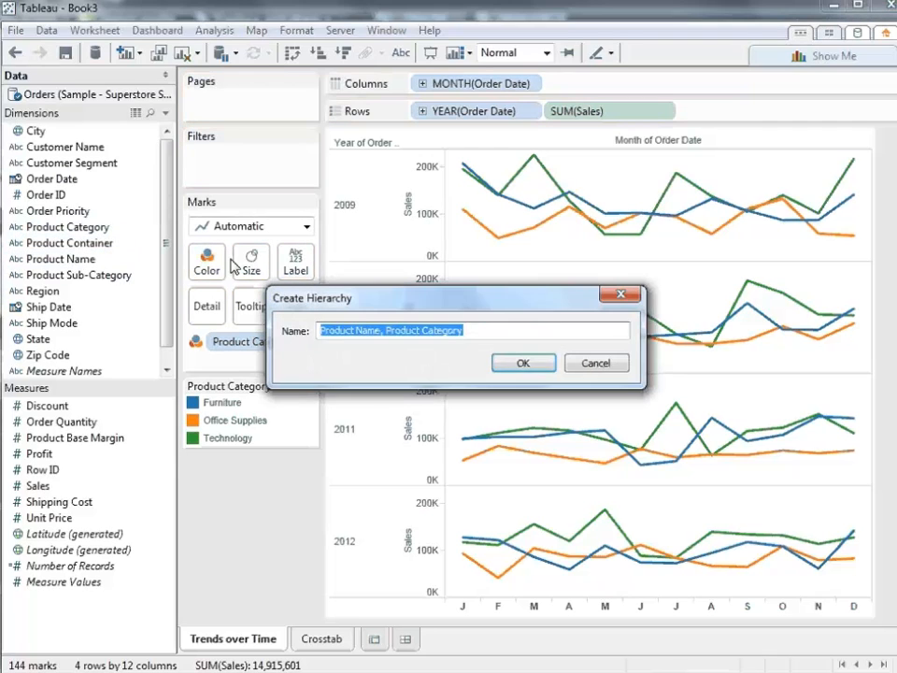
text(Product)
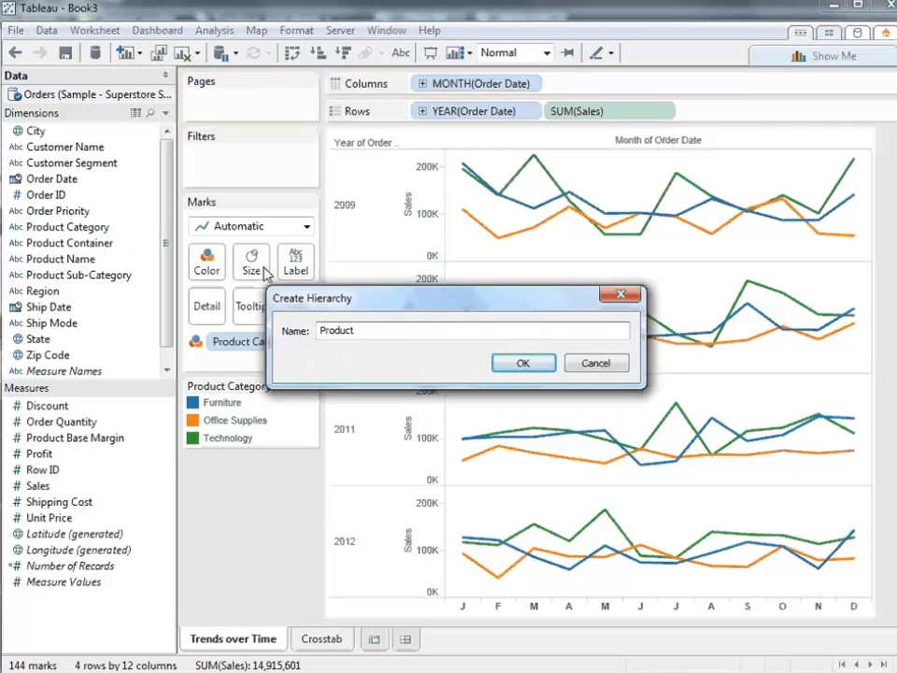
click(505, 362)
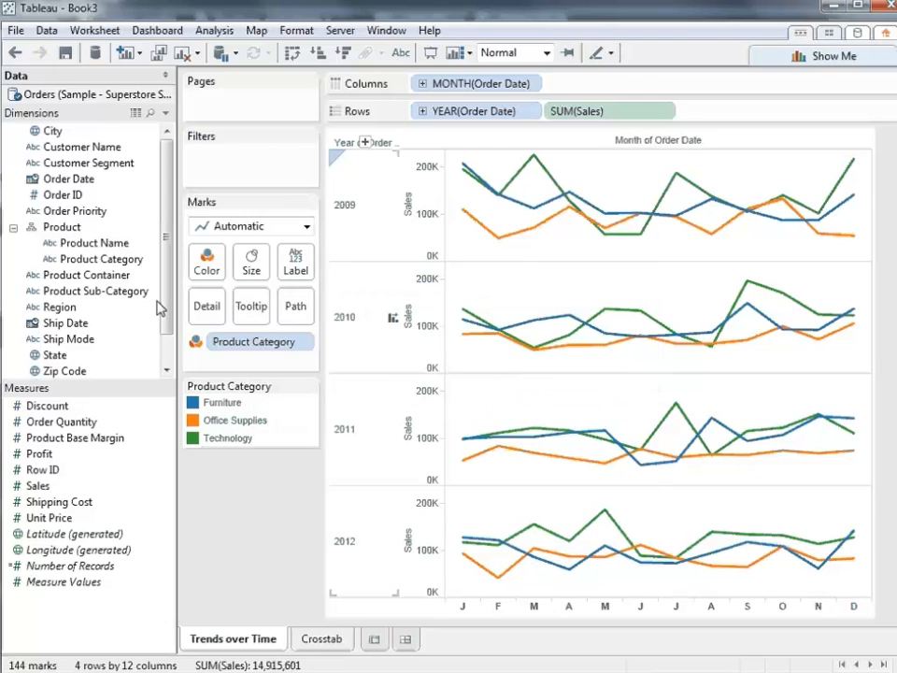
drag(101, 259, 108, 266)
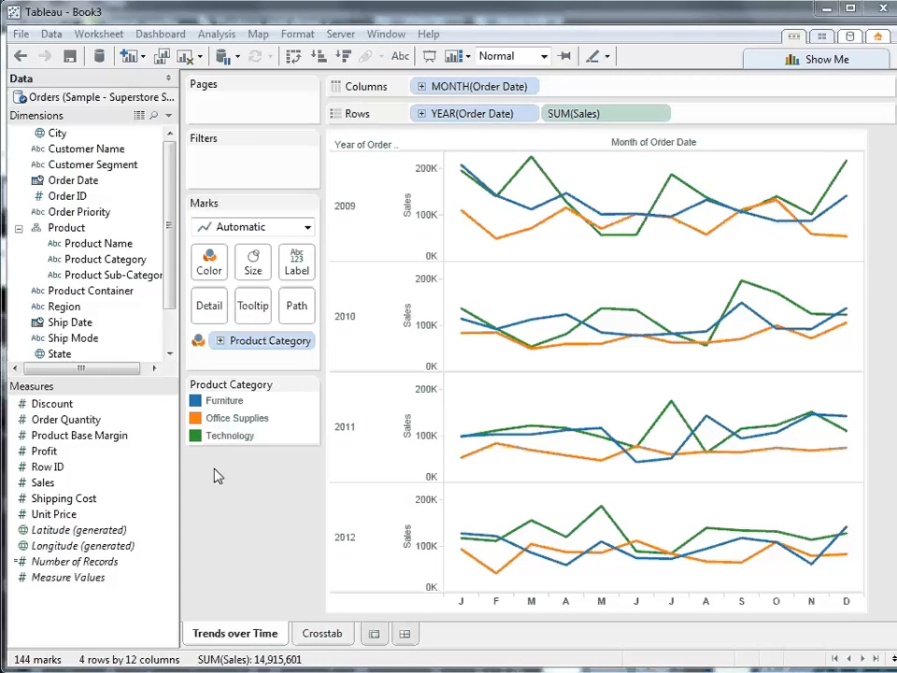
- Set the alias of the Technology category to Technology / Peripherals and clear its highlight
right_click(239, 442)
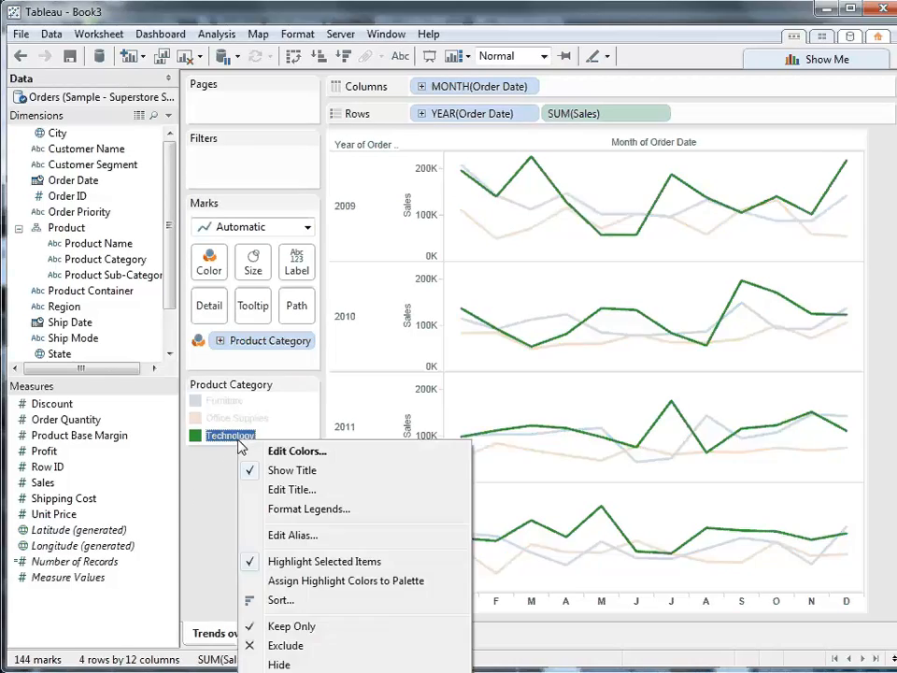
click(293, 534)
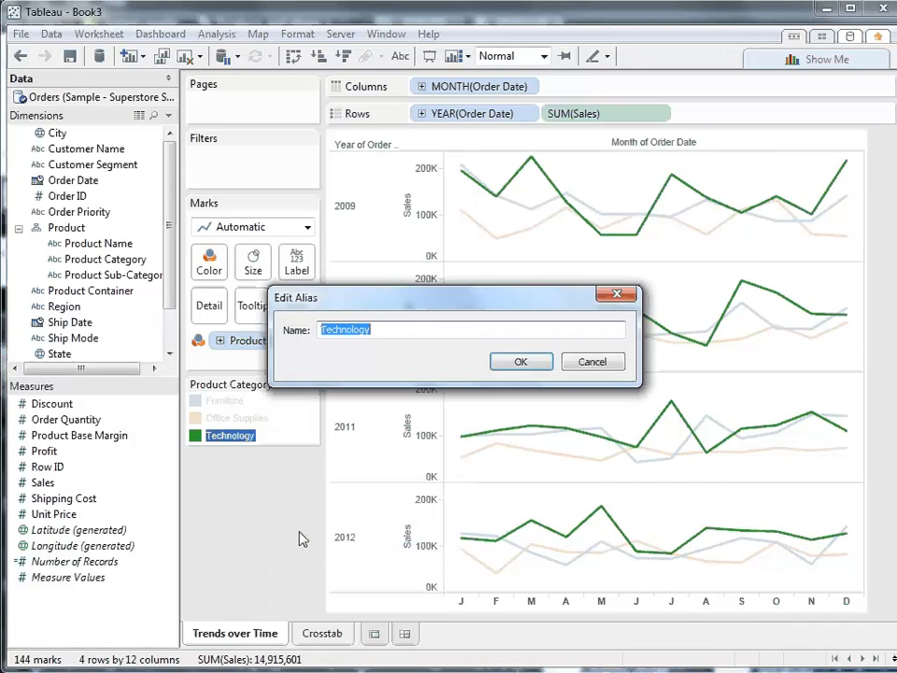
click(421, 329)
text(/ P)
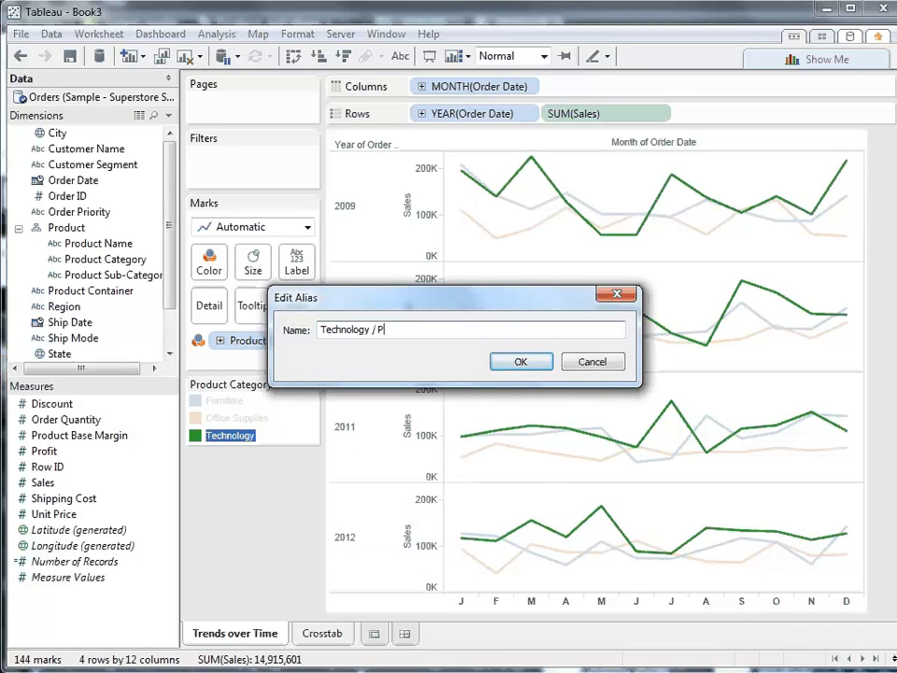
text(eripherals)
click(519, 363)
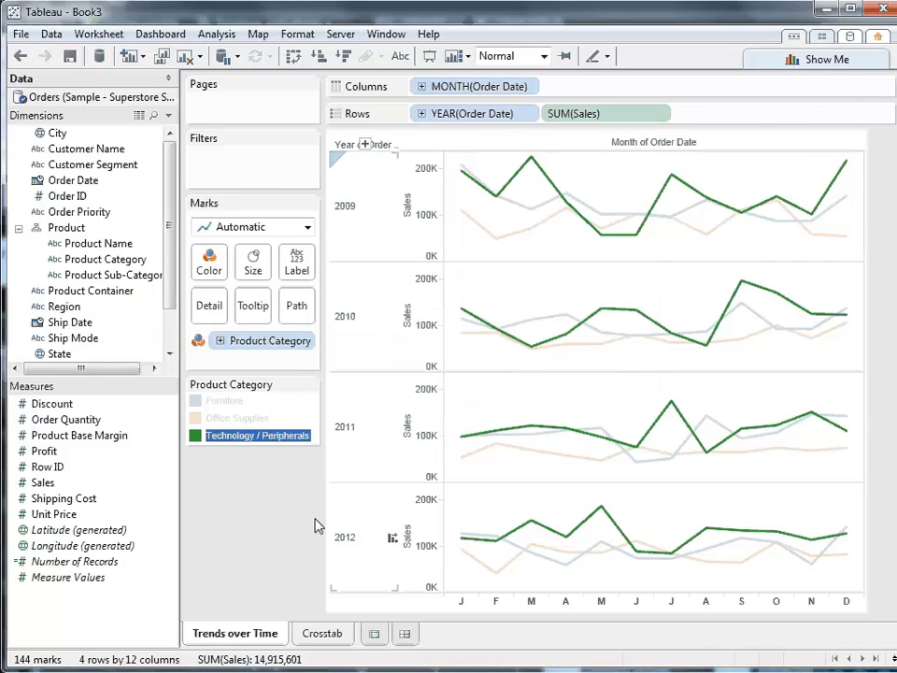
key(Escape)
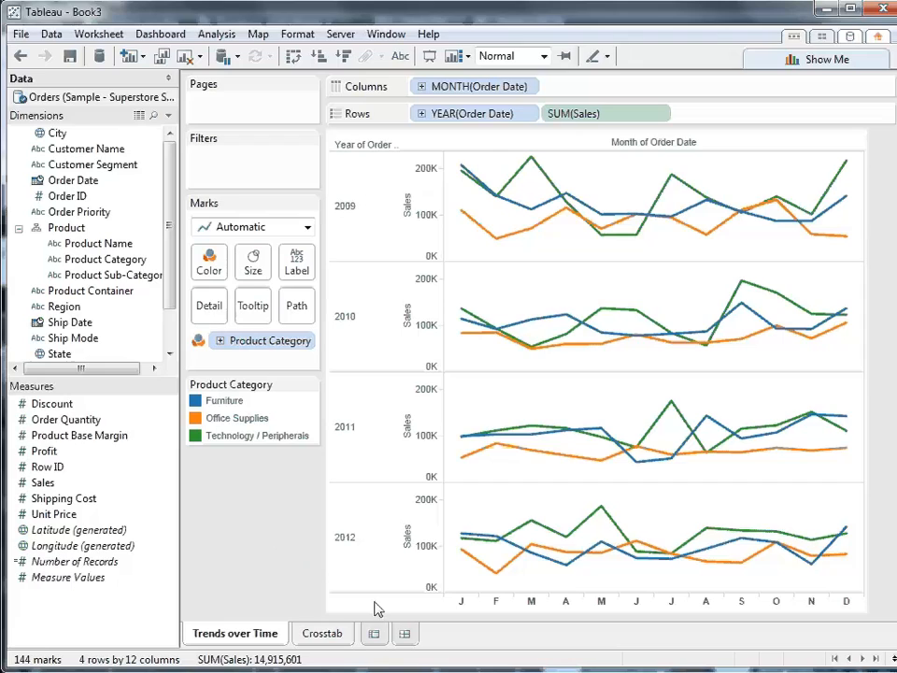
- Add a new worksheet and map the State dimension on it
click(373, 633)
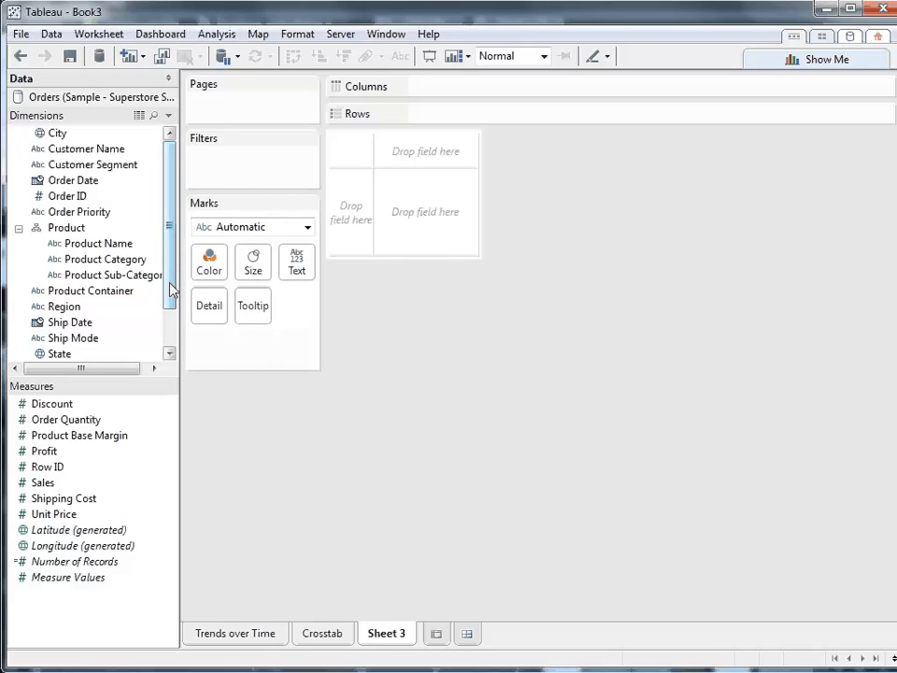
drag(172, 290, 172, 334)
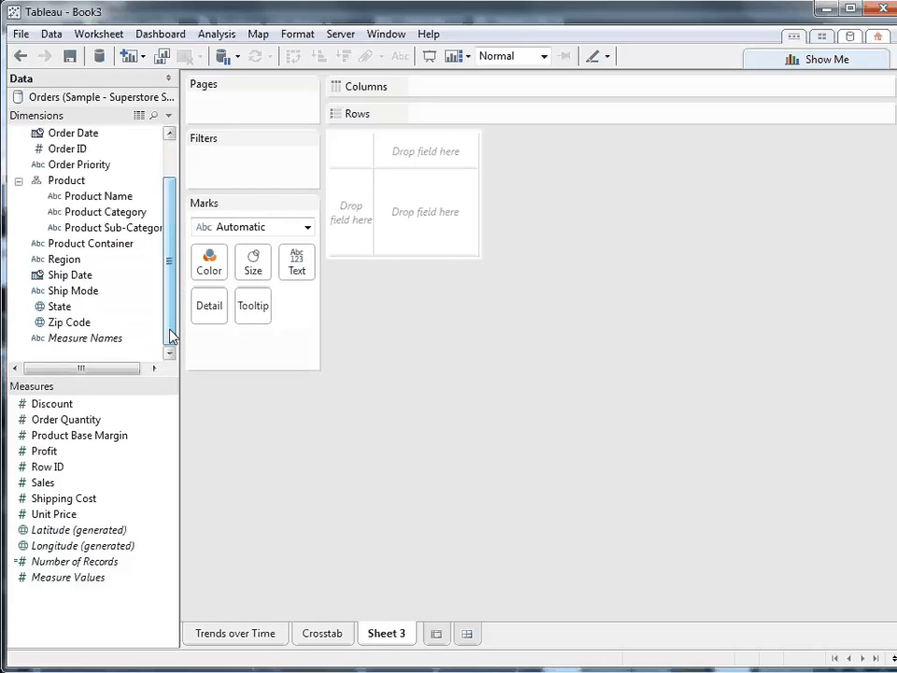
double_click(62, 308)
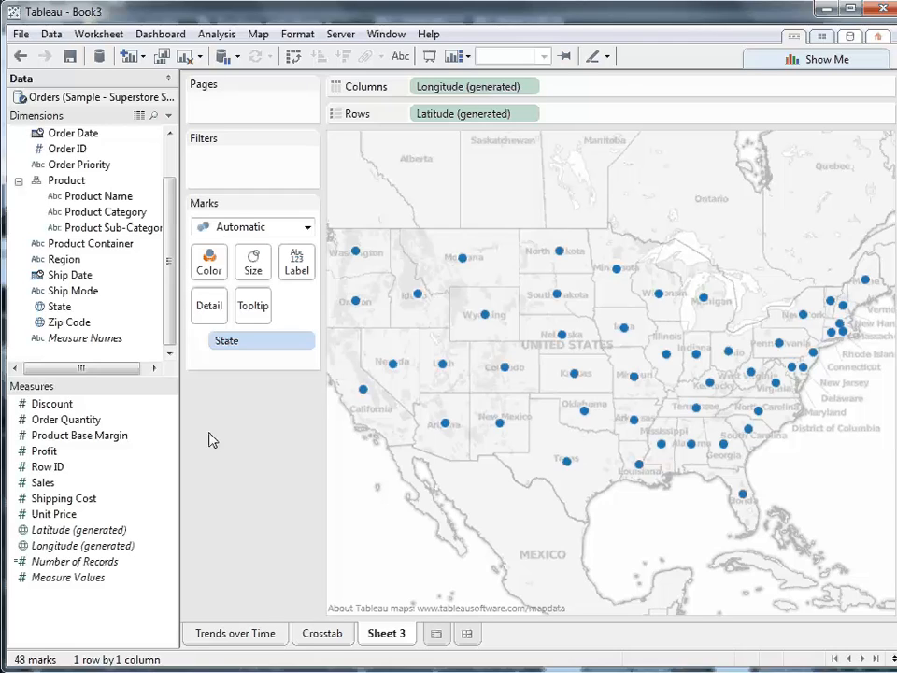
- Check which geographic role is assigned to the State dimension, leaving it as it is
right_click(58, 309)
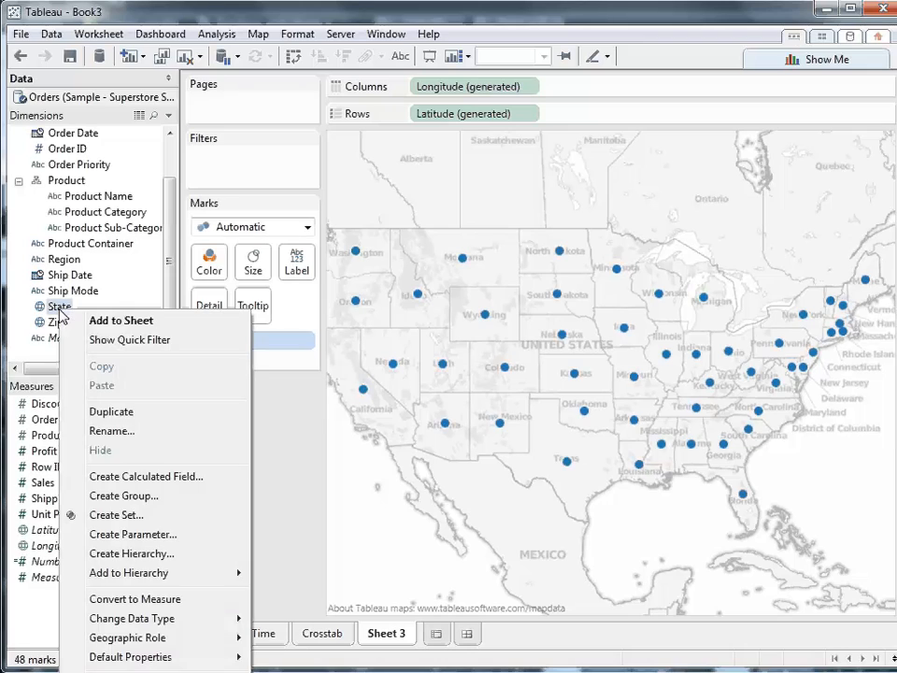
mouse_move(227, 637)
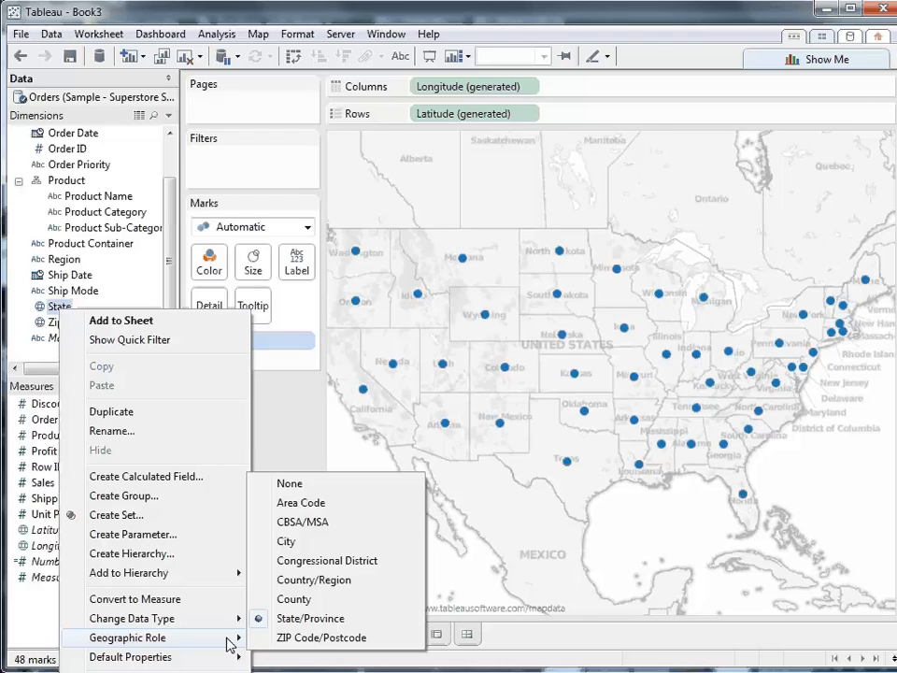
click(287, 438)
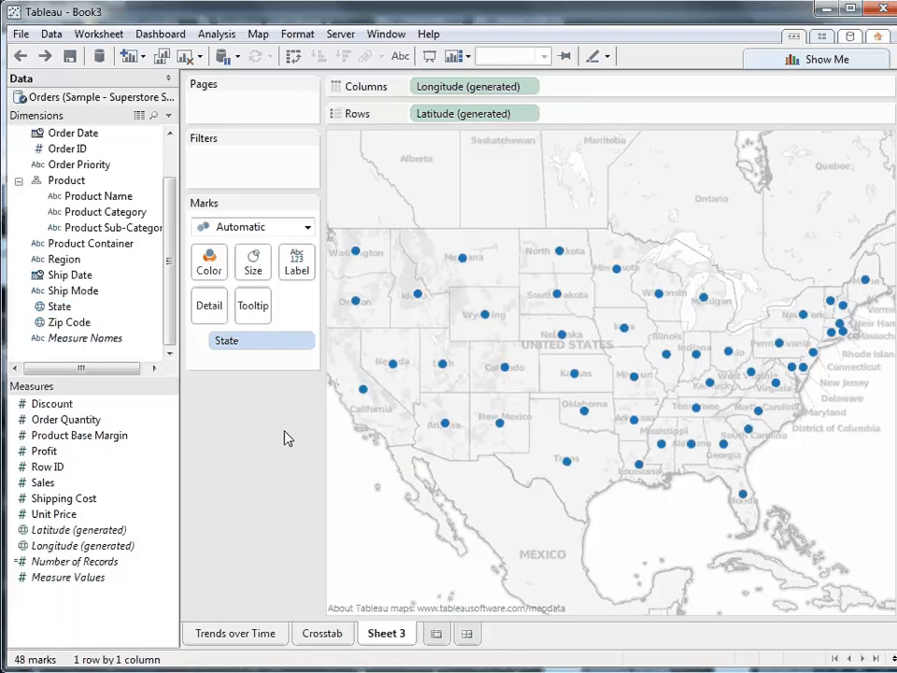
- Color the states on the map by Profit and size their marks by Sales
mouse_move(34, 458)
mouse_down()
mouse_move(60, 418)
mouse_move(211, 268)
mouse_up()
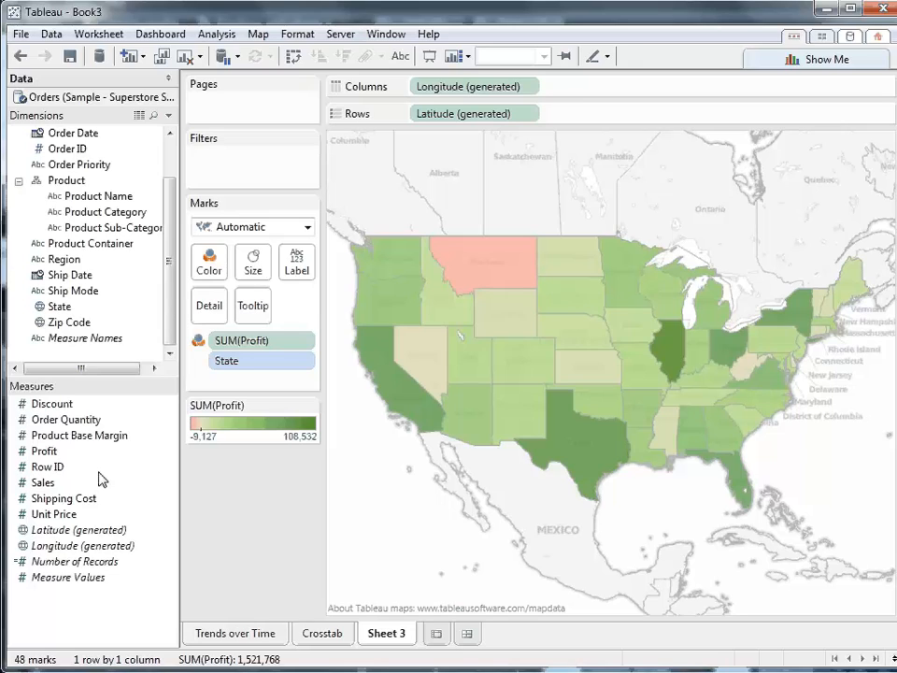
drag(38, 482, 261, 270)
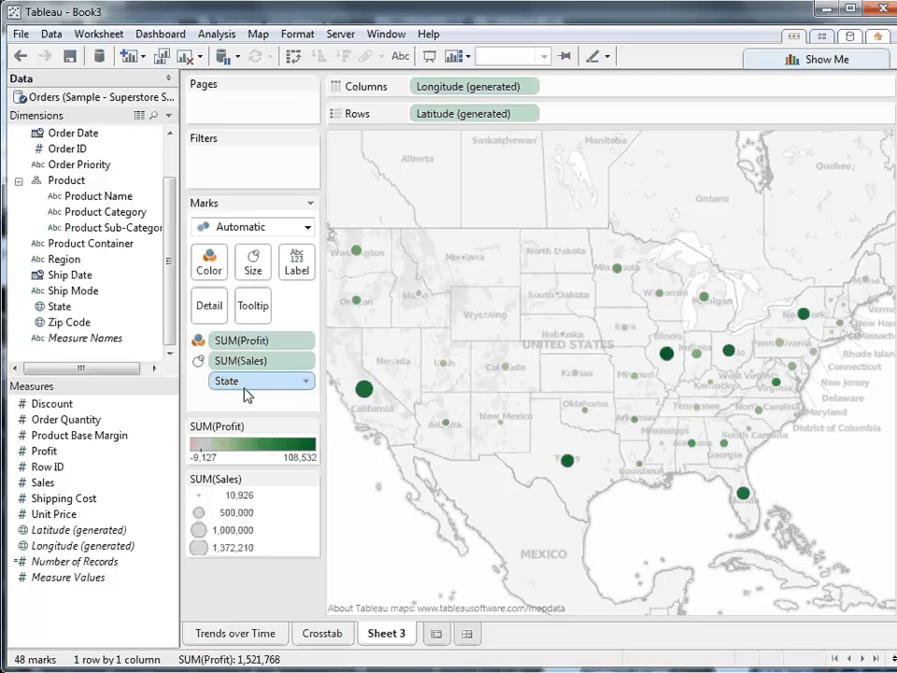
- Enlarge the circles on the state map and give them a black border
click(252, 271)
drag(284, 305, 324, 311)
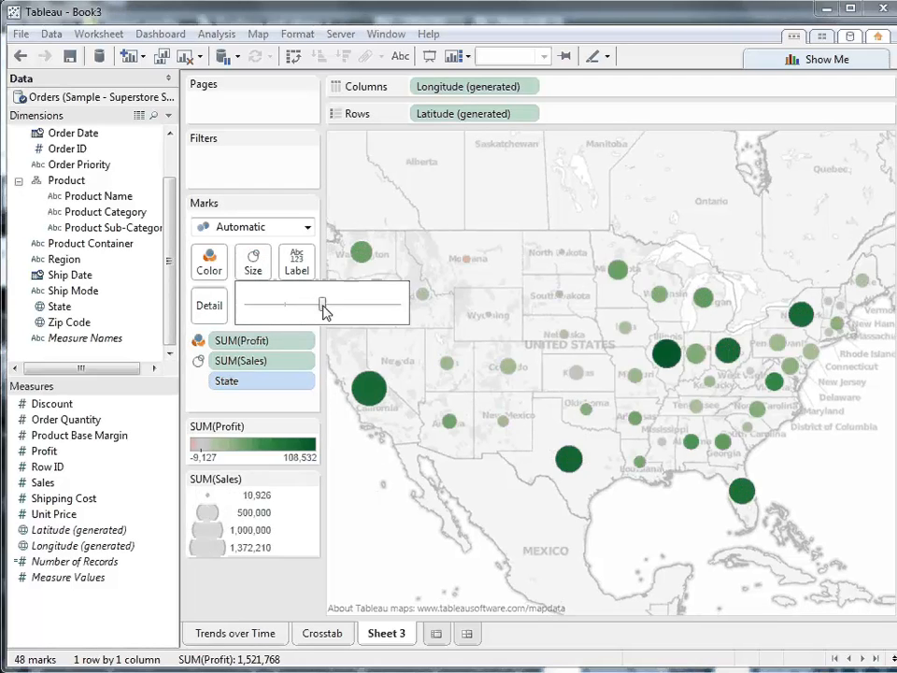
click(209, 266)
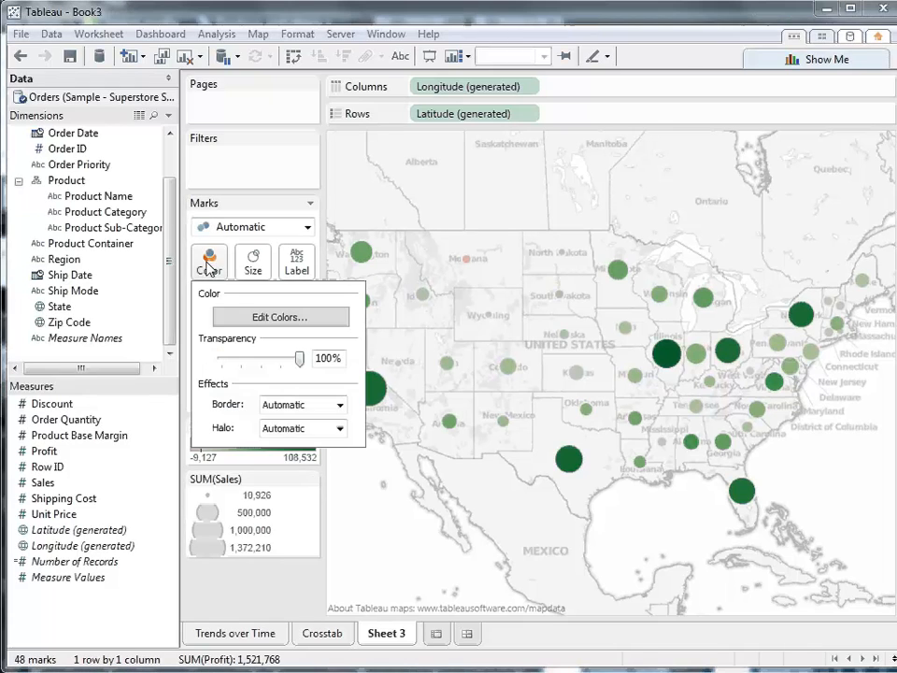
click(299, 407)
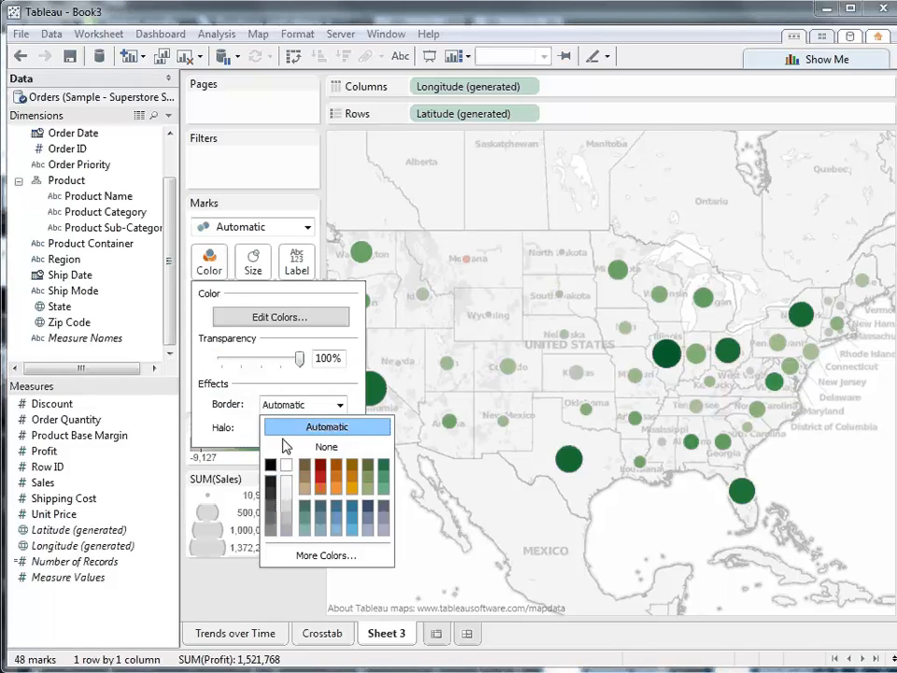
click(270, 465)
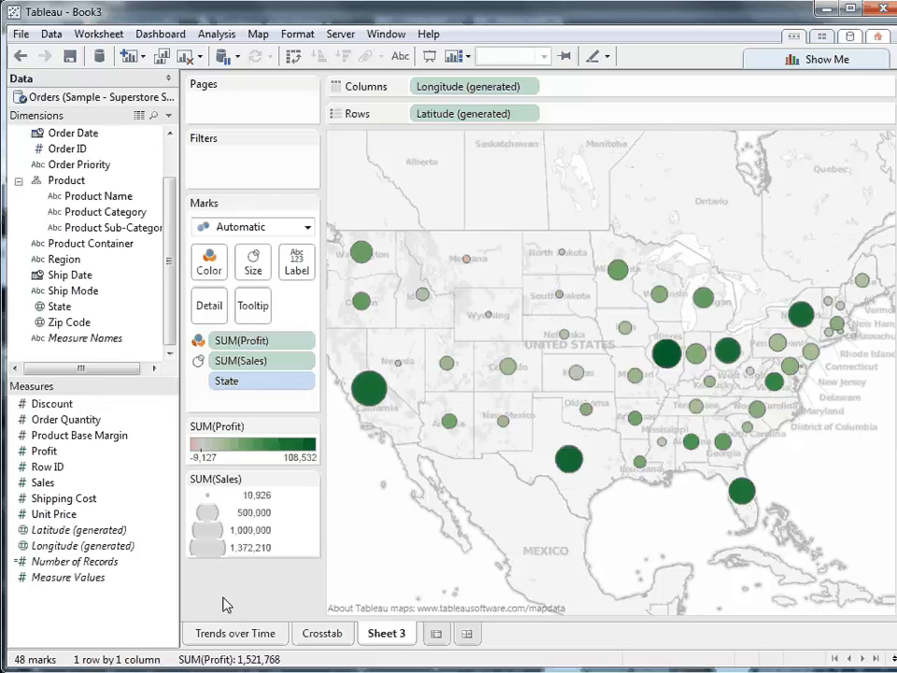
- Change the map's Profit colors to a stepped color scale with 6 steps, keeping the Automatic palette
mouse_move(467, 267)
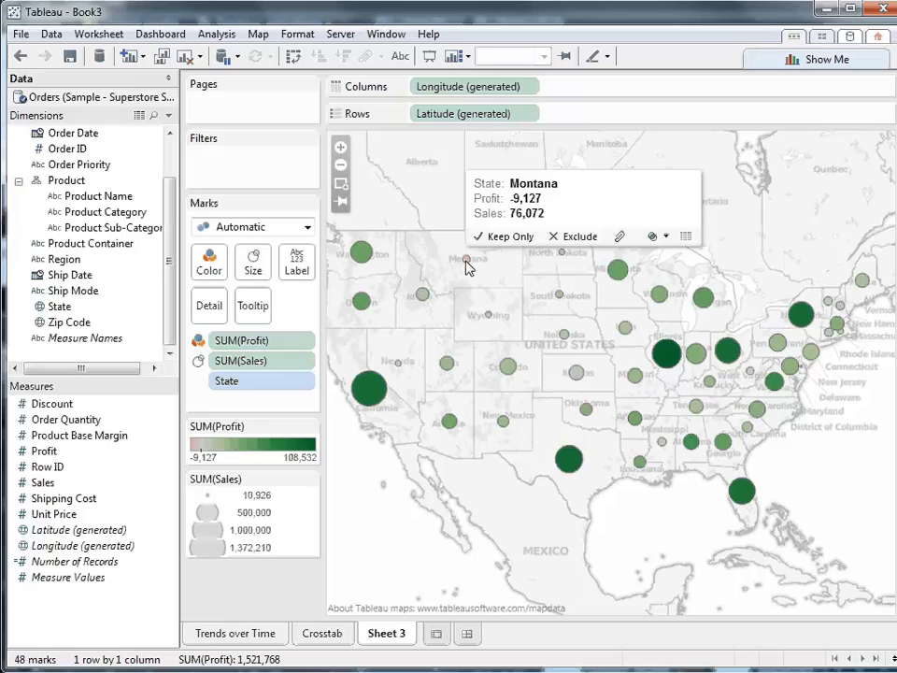
click(310, 428)
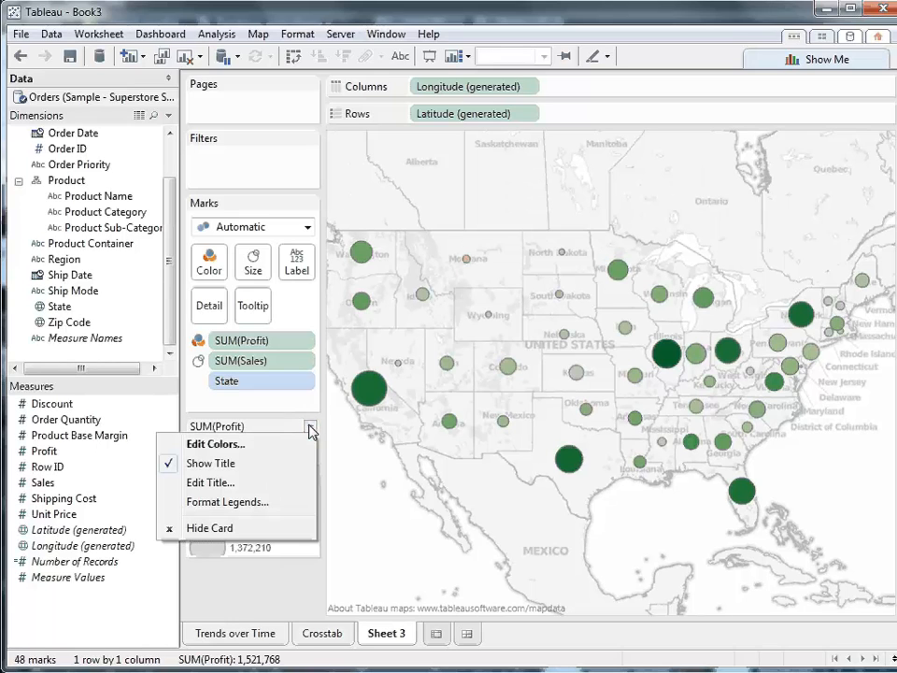
click(299, 444)
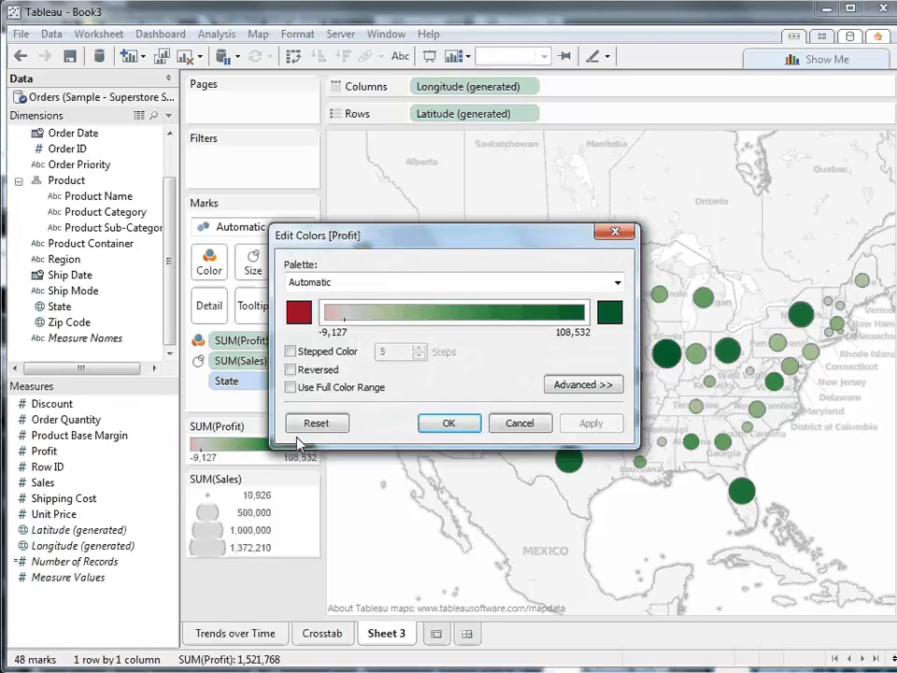
click(291, 352)
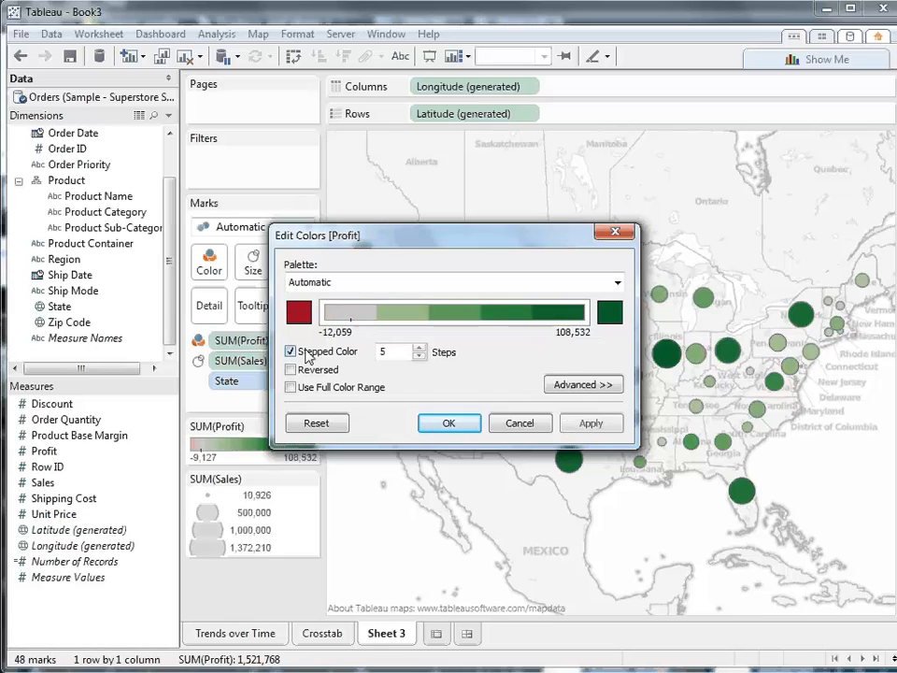
click(418, 347)
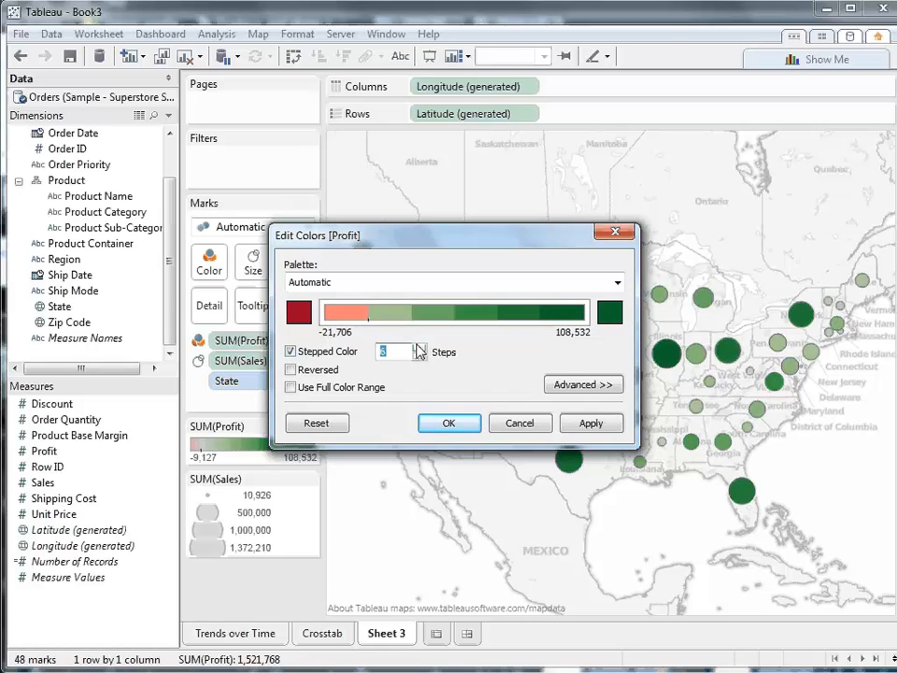
click(617, 282)
click(616, 283)
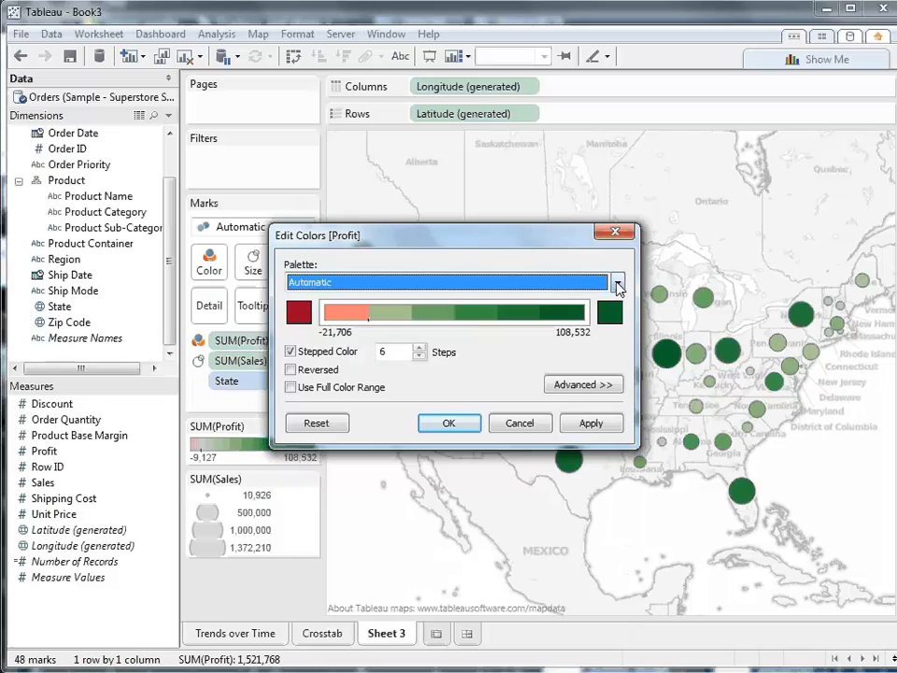
click(457, 422)
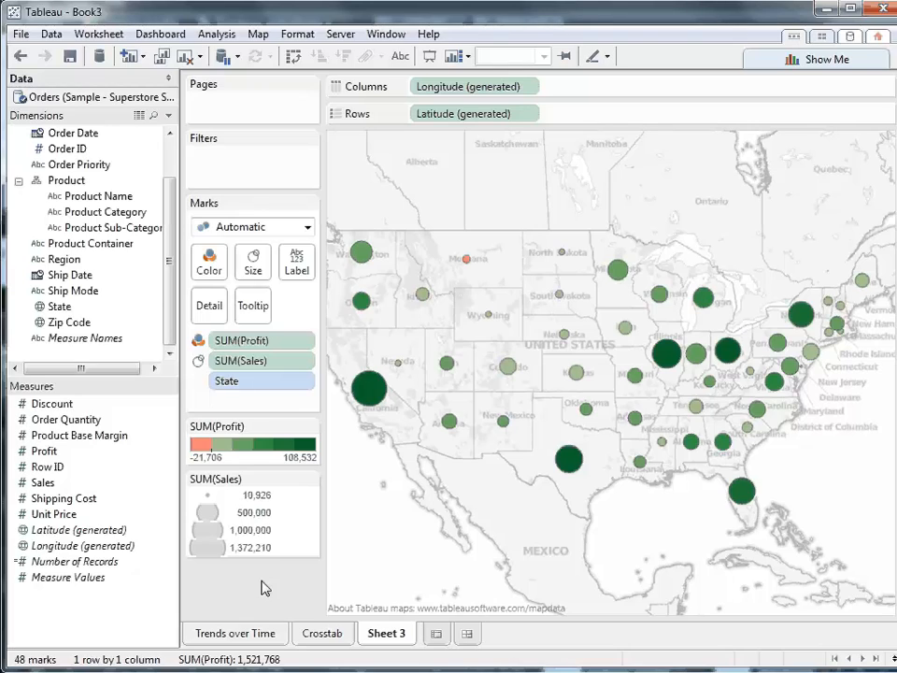
- Break the map's circles down by Zip Code and inspect individual marks in the northeastern states
drag(58, 322, 210, 305)
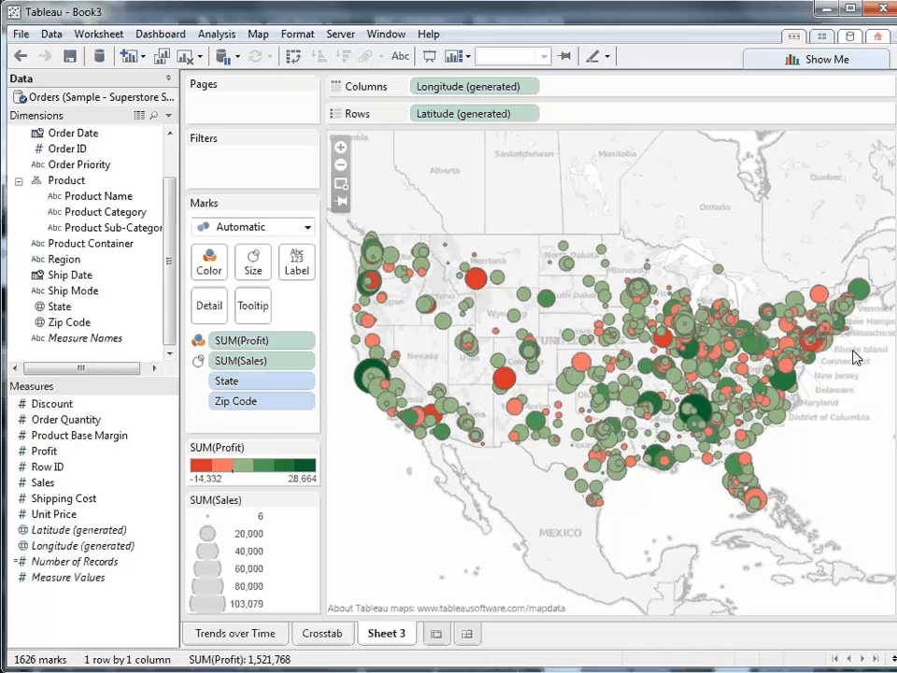
scroll(853, 356, up, 3)
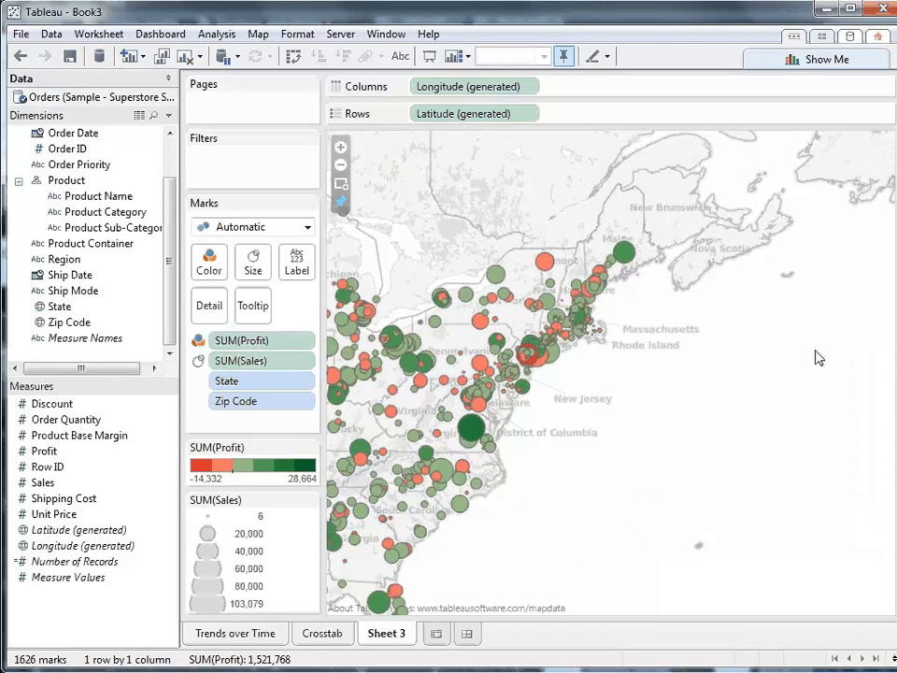
mouse_move(553, 267)
mouse_move(588, 297)
mouse_move(546, 365)
click(342, 204)
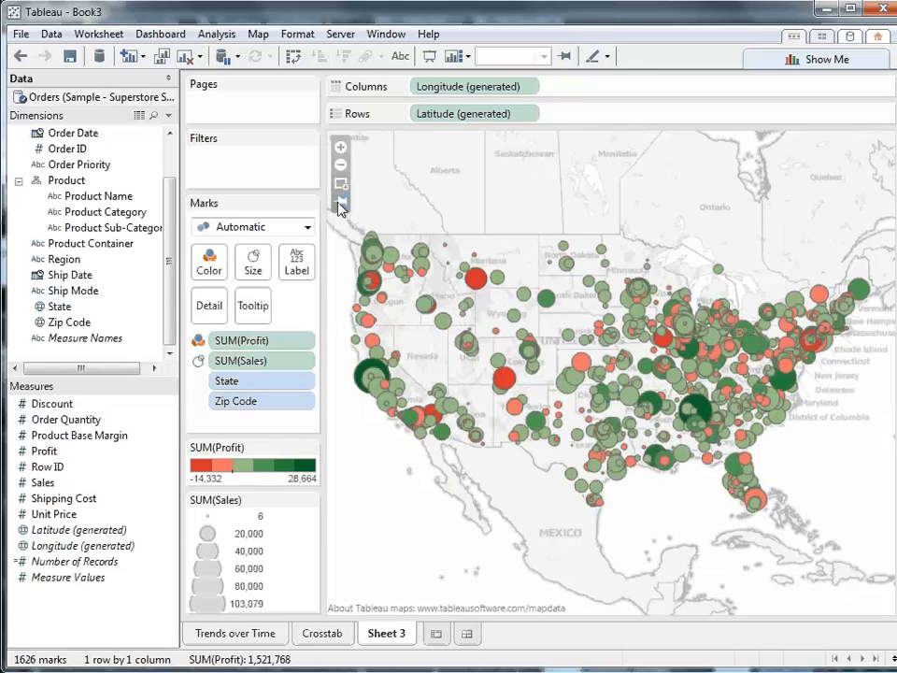
- Rename the map worksheet as "Profit by Zip Code"
right_click(388, 636)
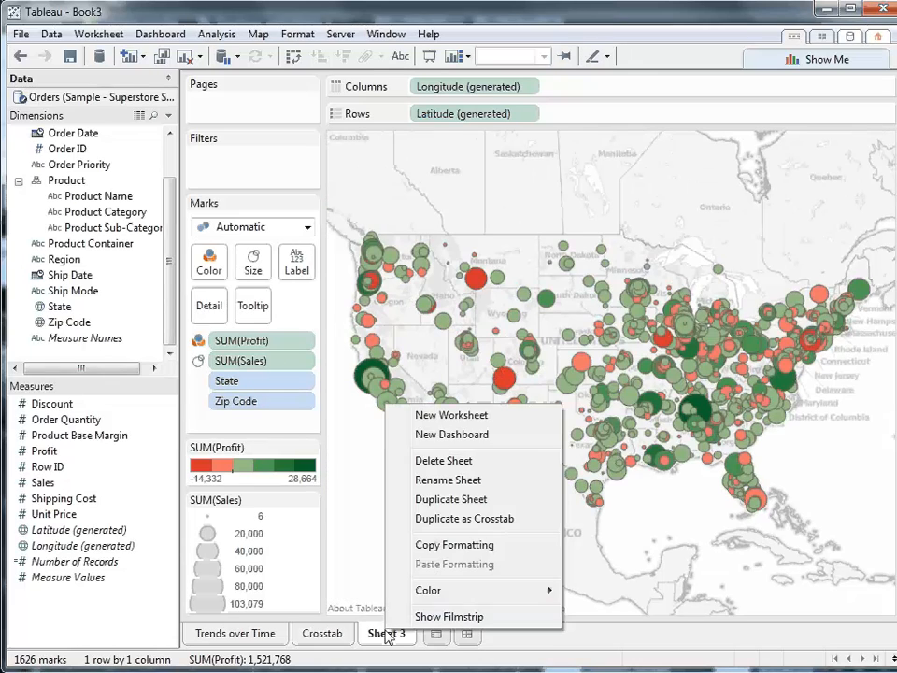
click(452, 479)
text(Prof)
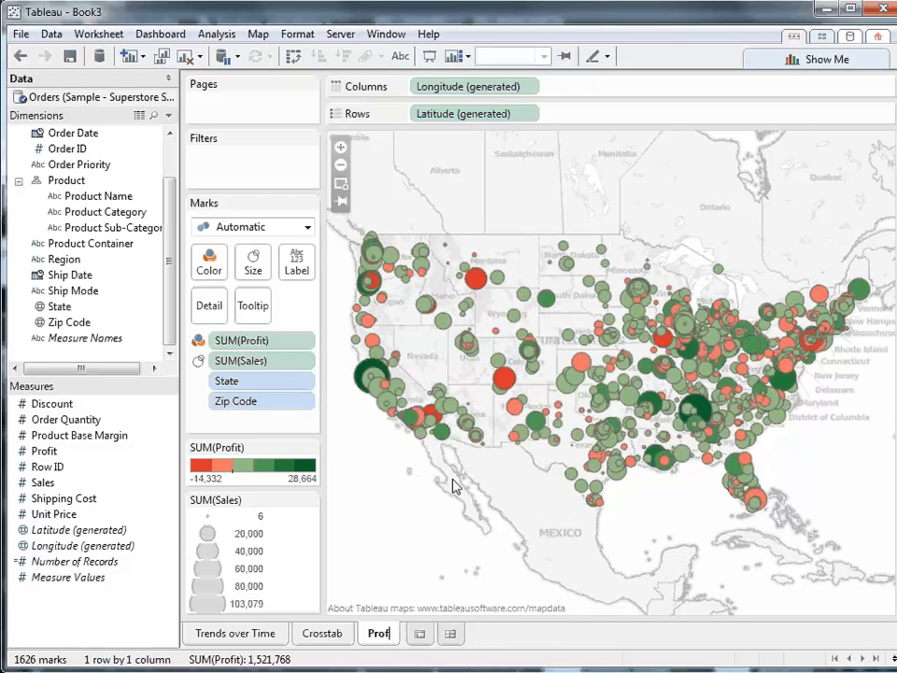
text(it by Z)
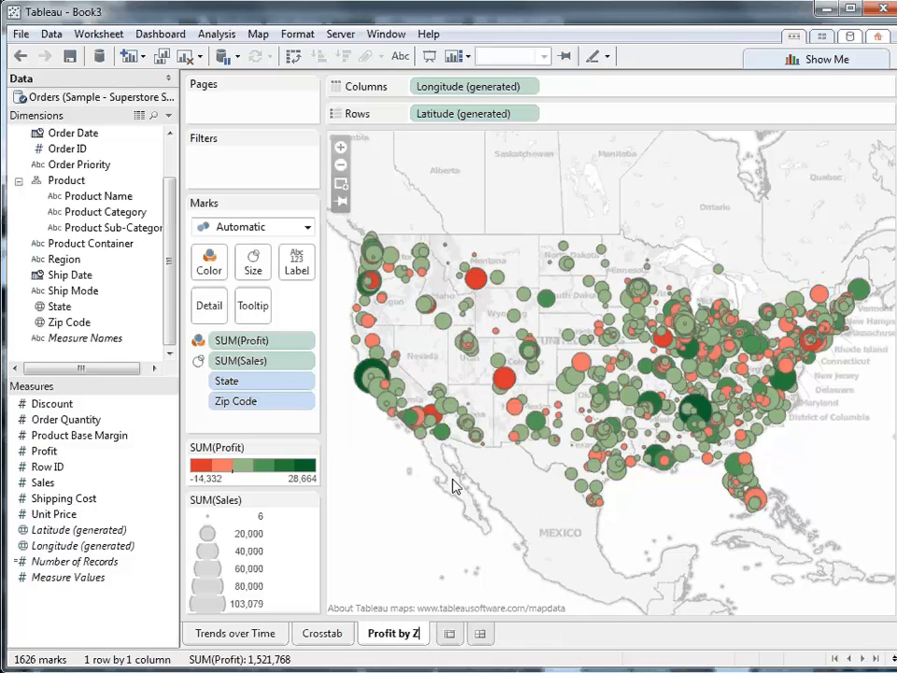
text(ip Code)
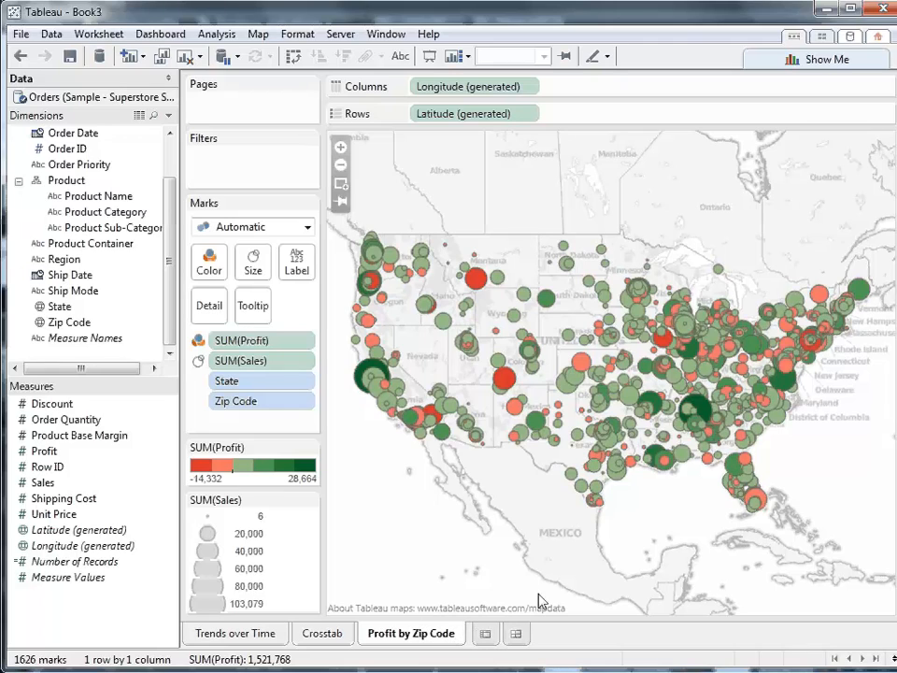
key(Return)
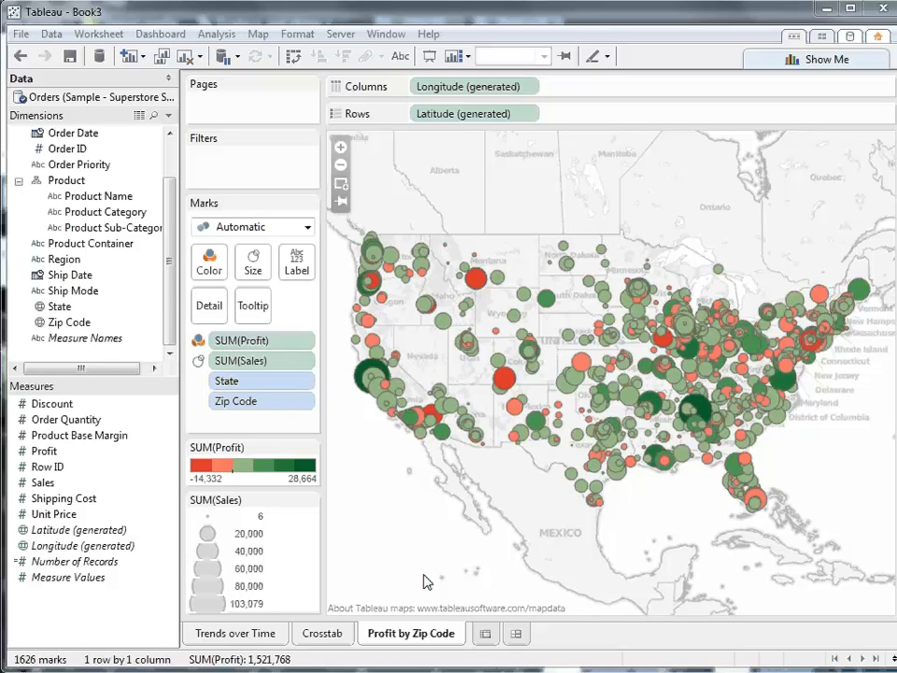
- Add a new worksheet and build a horizontal bar chart of Profit by Product Category with Show Me
click(486, 635)
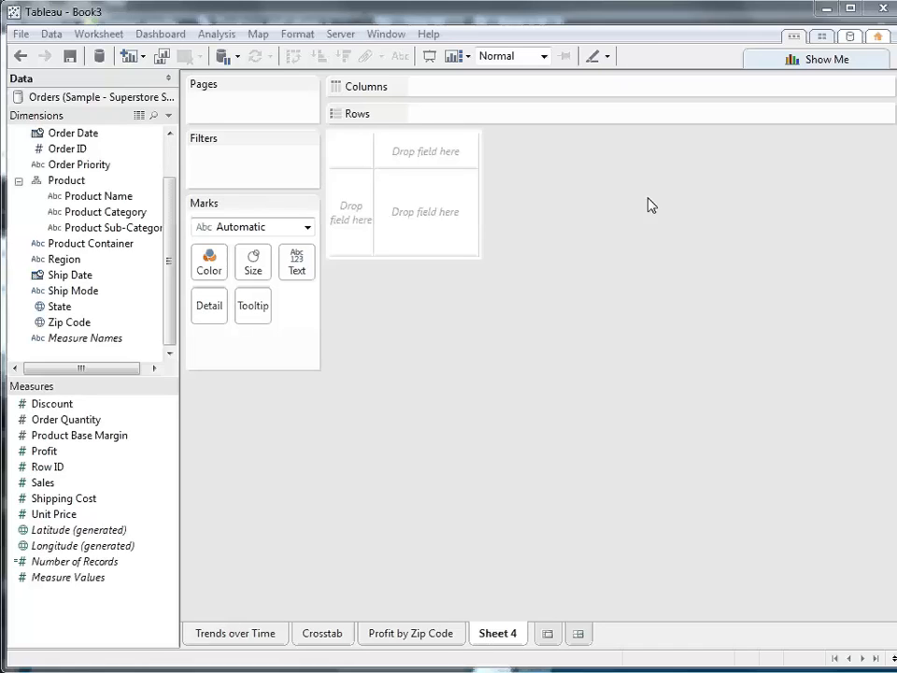
click(831, 67)
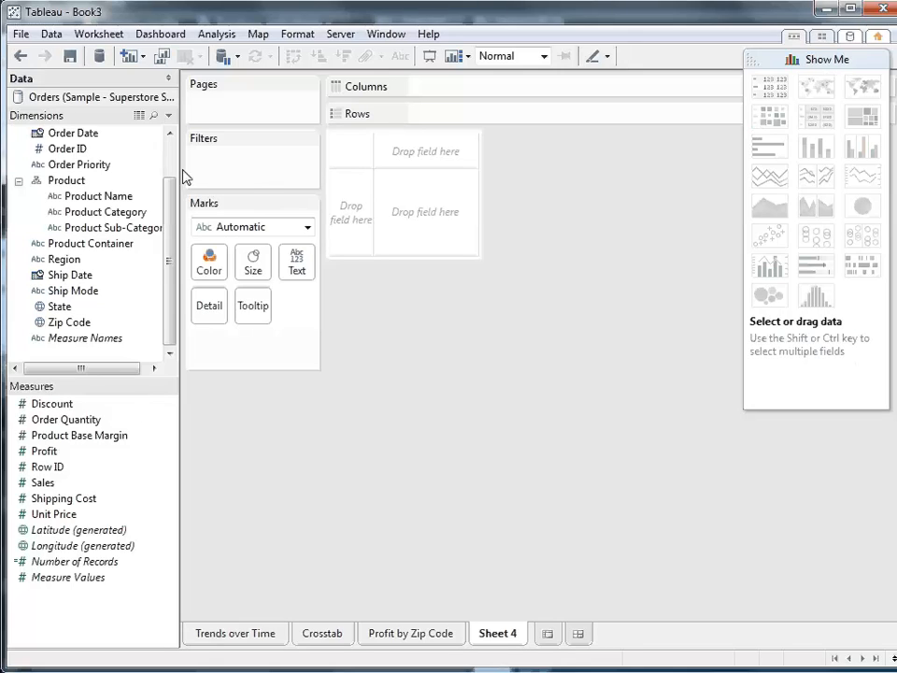
click(131, 213)
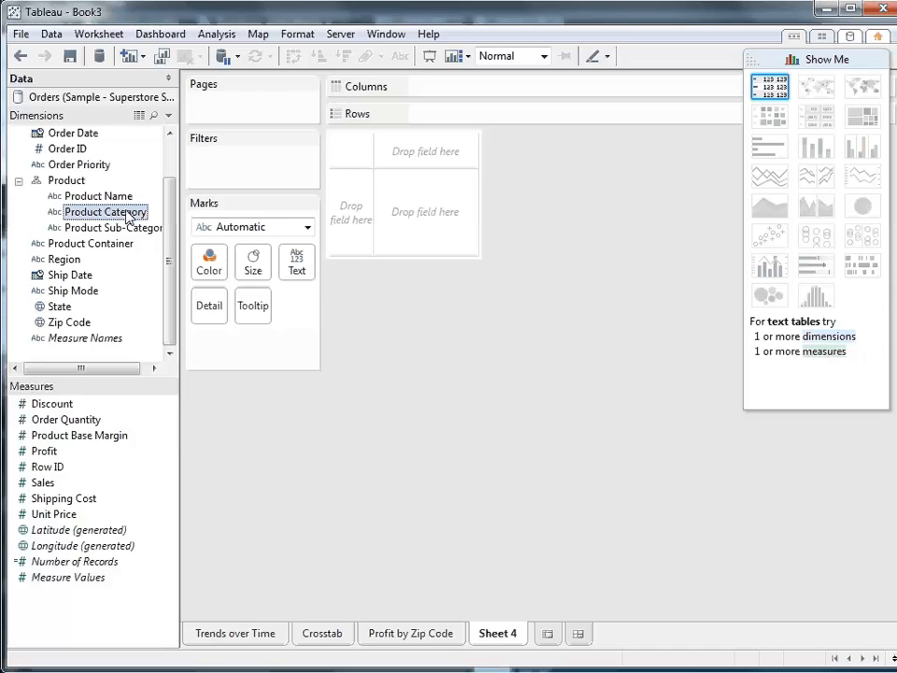
ctrl+click(45, 451)
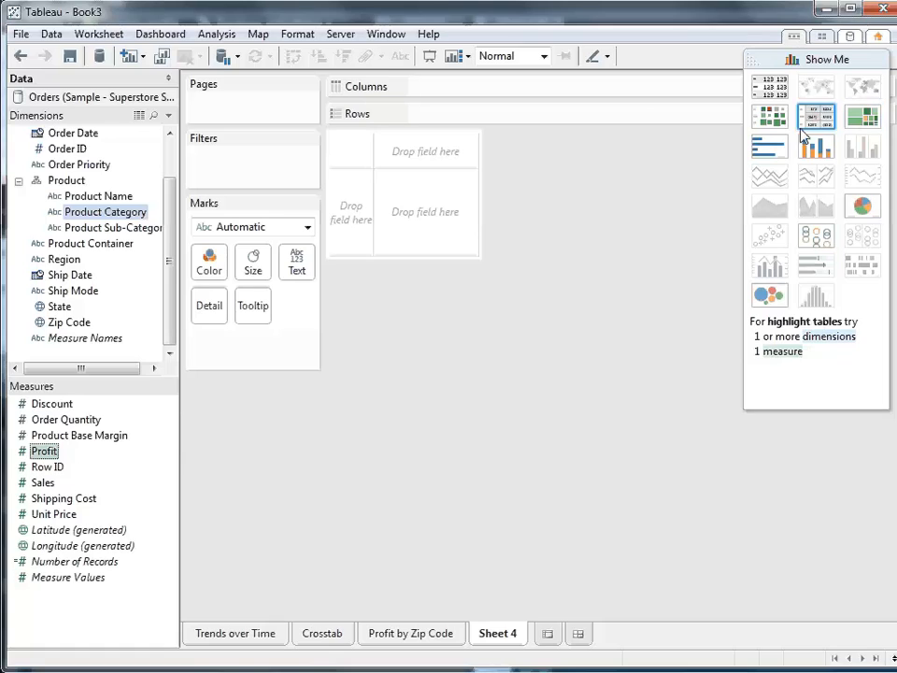
click(767, 150)
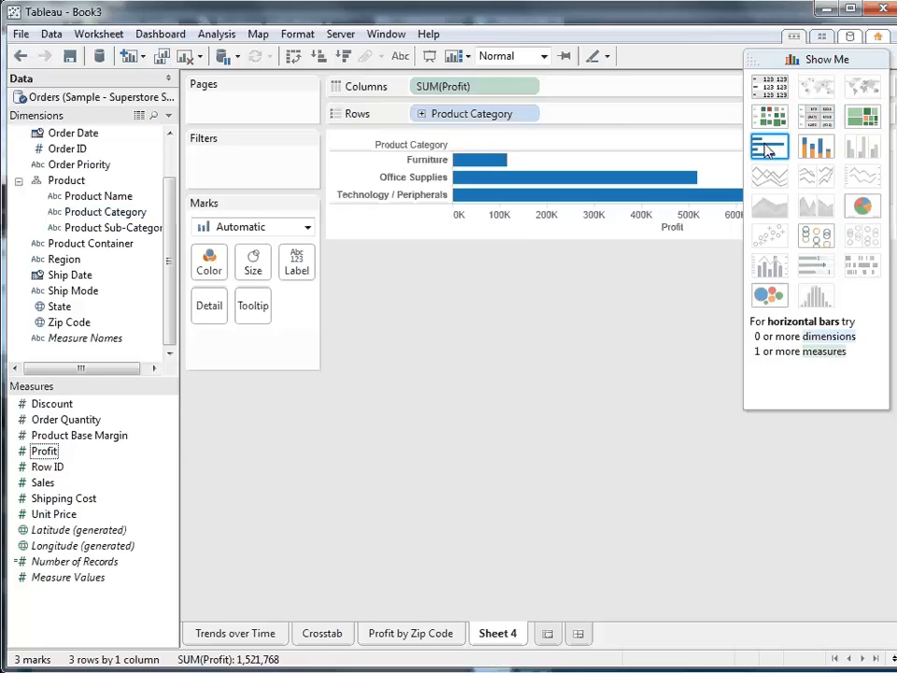
click(822, 61)
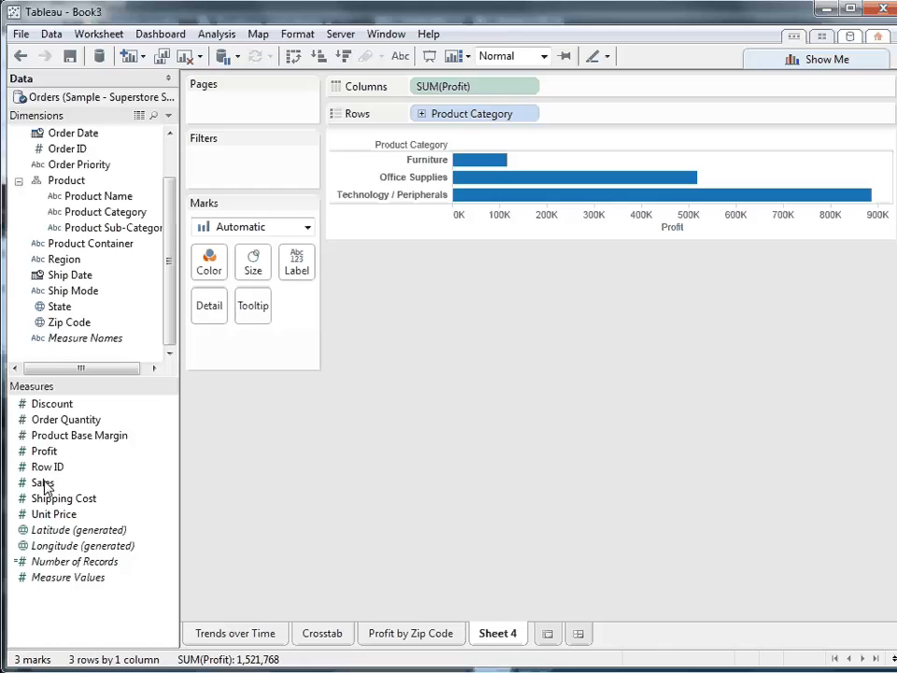
- Make the bars show Sales instead of Profit on the columns and color them by Profit
drag(44, 483, 420, 97)
drag(552, 86, 558, 193)
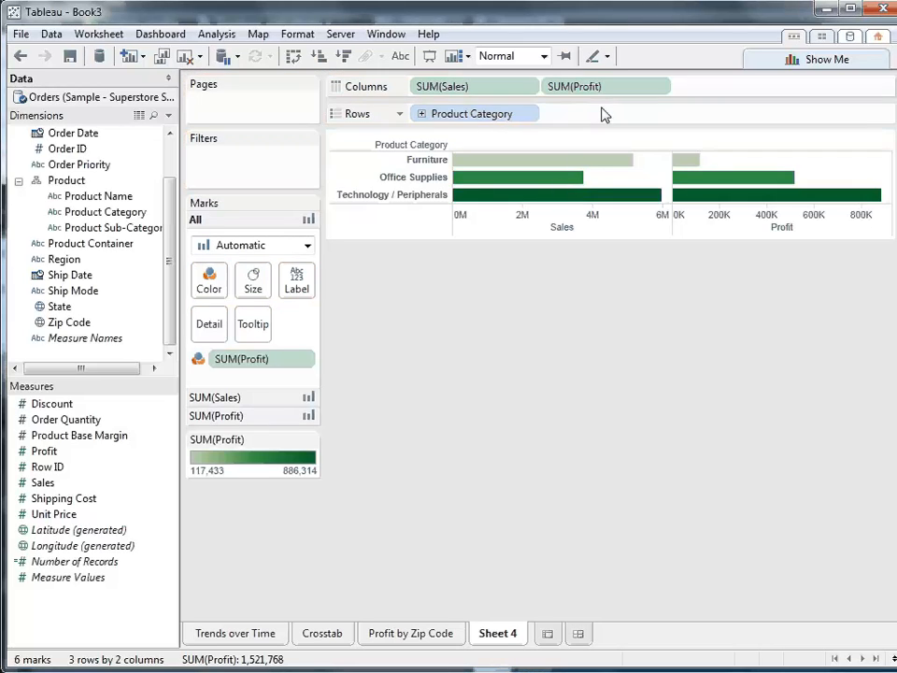
drag(615, 94, 418, 500)
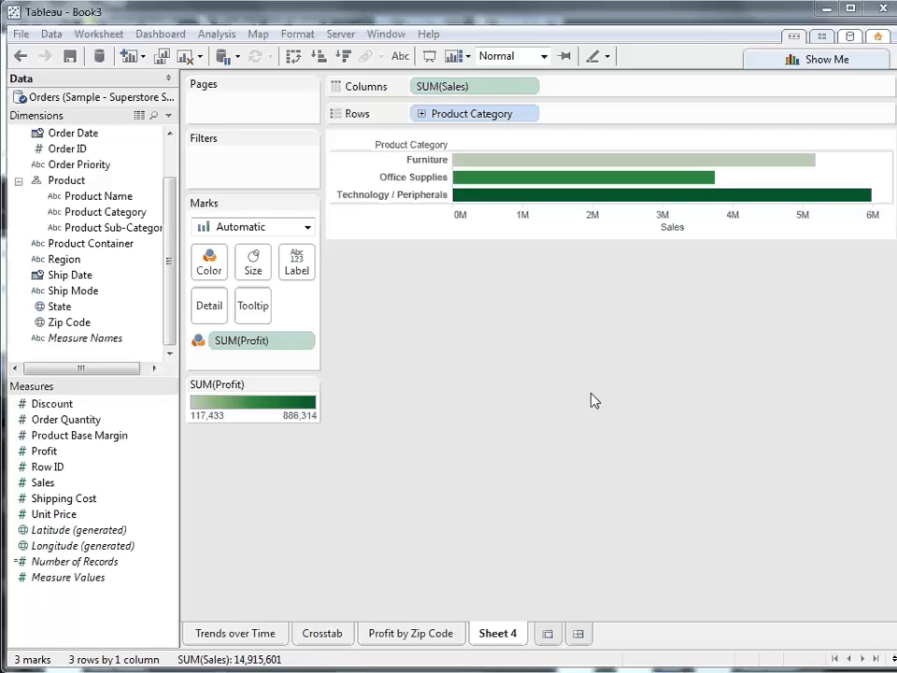
- Split the bar chart into columns by Region and drill Product Category down to Product Sub-Category
drag(73, 266, 601, 94)
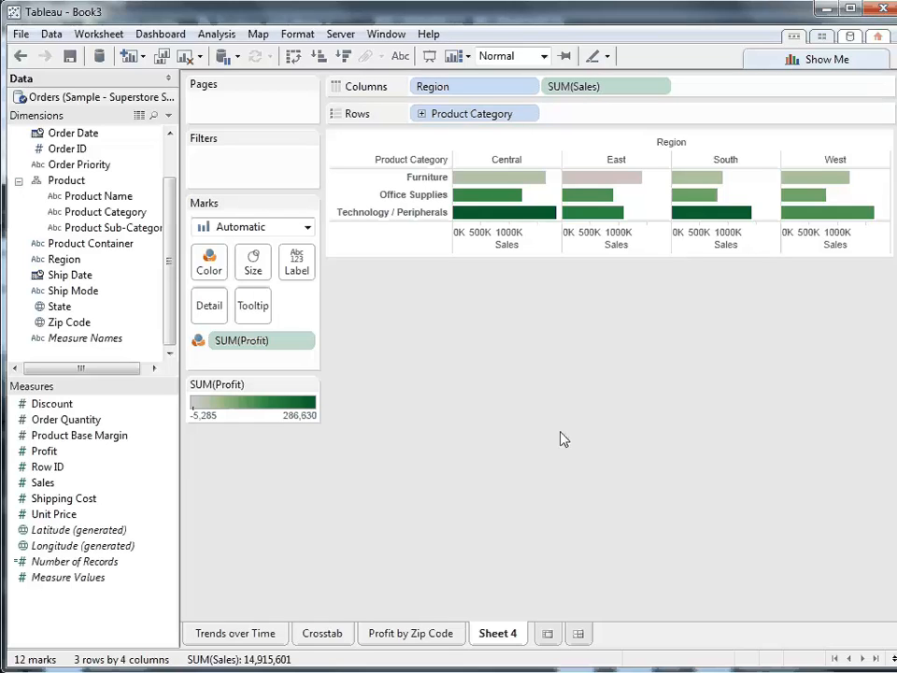
mouse_move(614, 179)
click(422, 114)
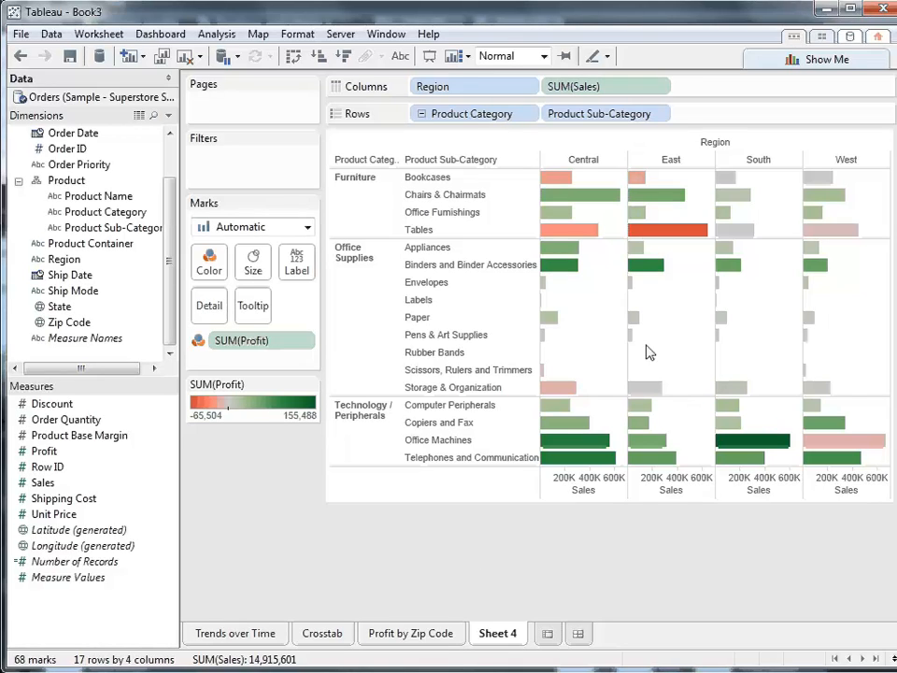
mouse_move(677, 239)
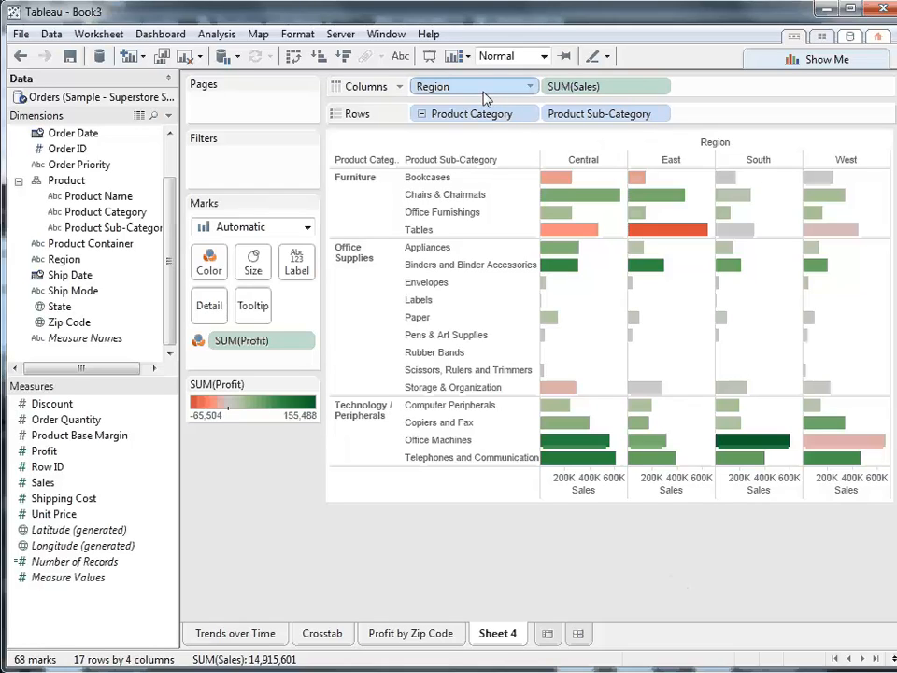
- Move Region to the front of the rows, ahead of Product Category, and hide the Product Category header
drag(486, 98, 409, 122)
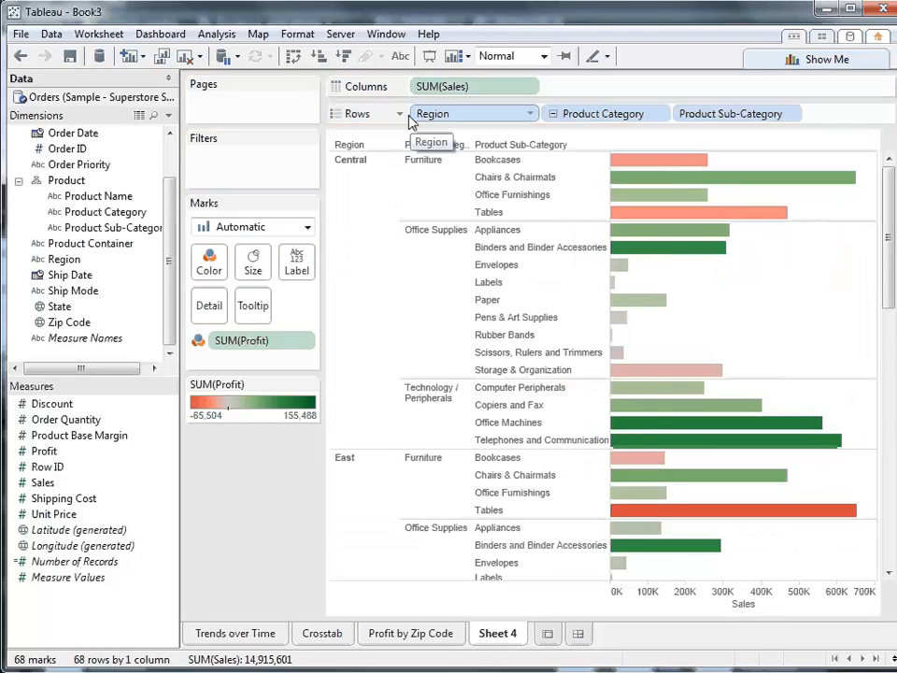
click(662, 114)
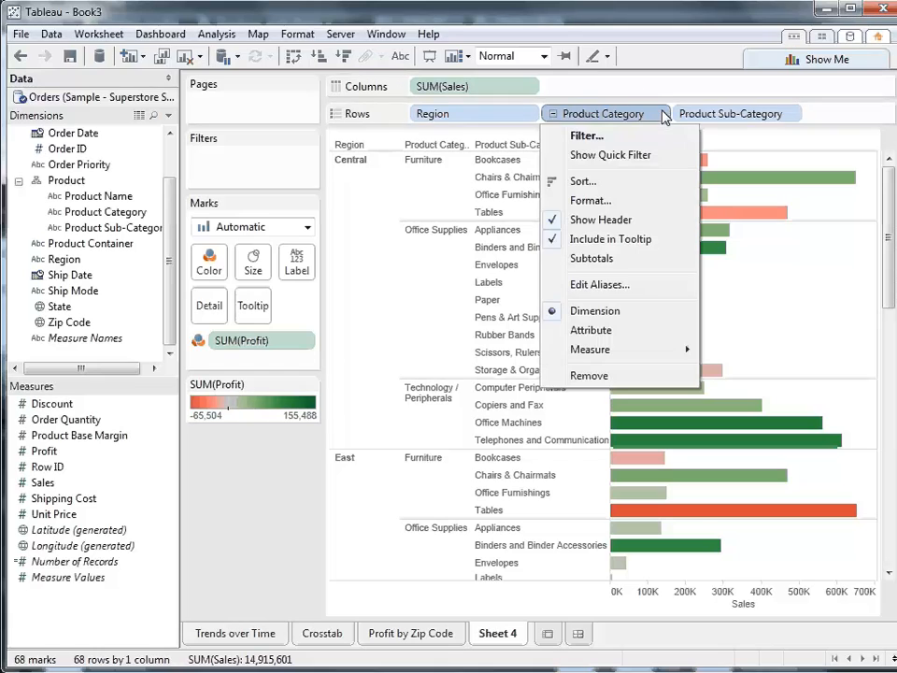
click(612, 222)
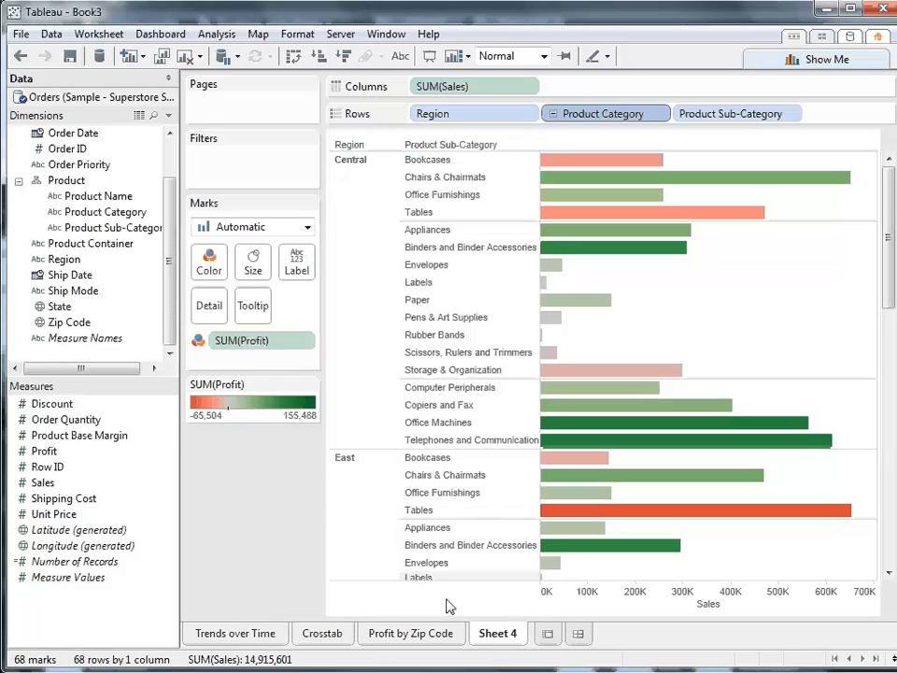
- Rename the bar chart worksheet as "Profit by Category"
right_click(492, 635)
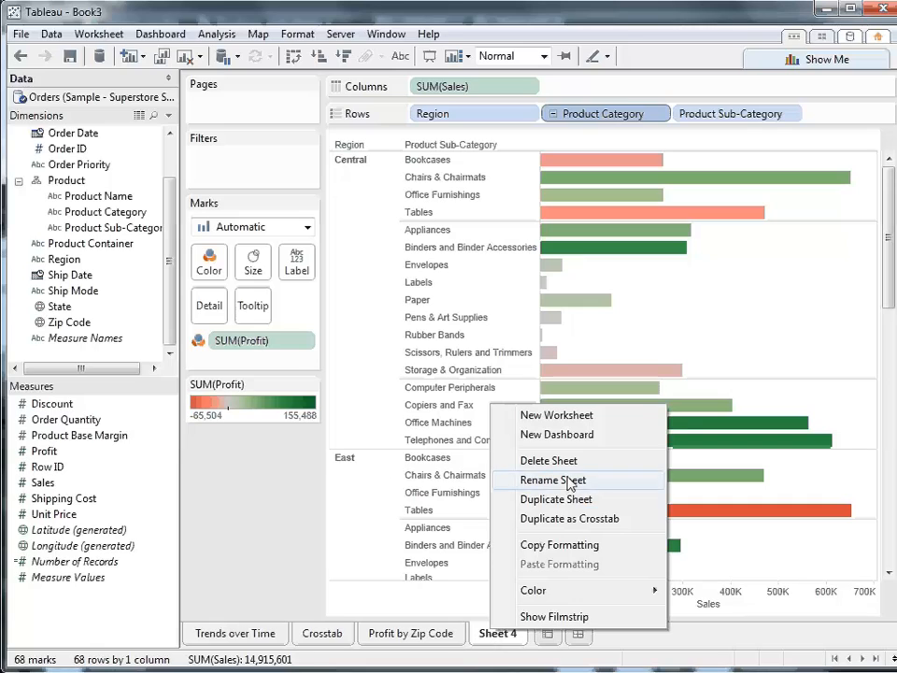
click(538, 480)
text(Pro)
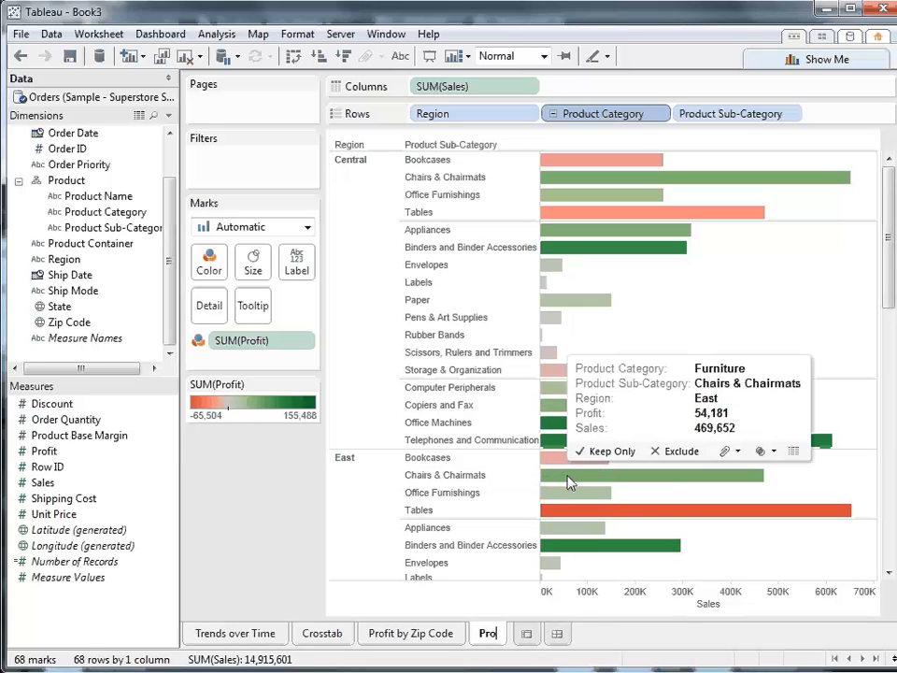
text(fit by Category)
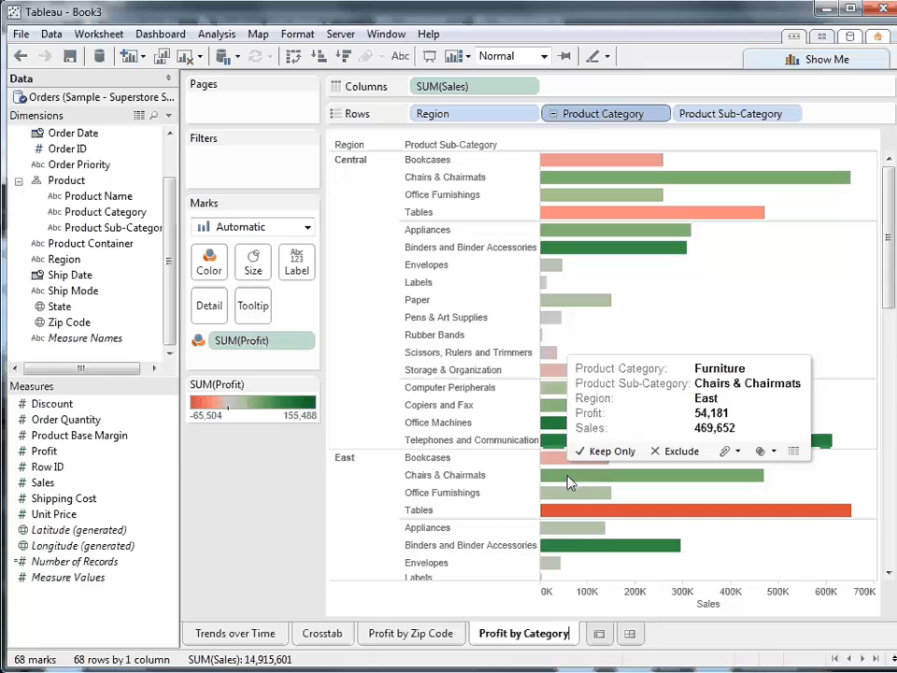
- Add a new worksheet and connect to the text file COGS.csv as a second data source
click(599, 633)
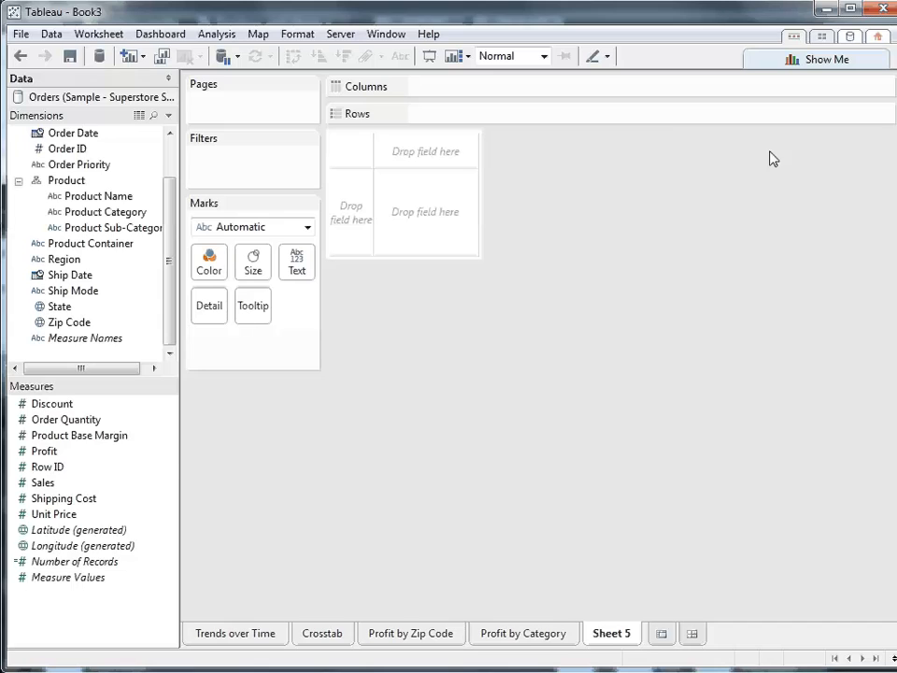
click(850, 37)
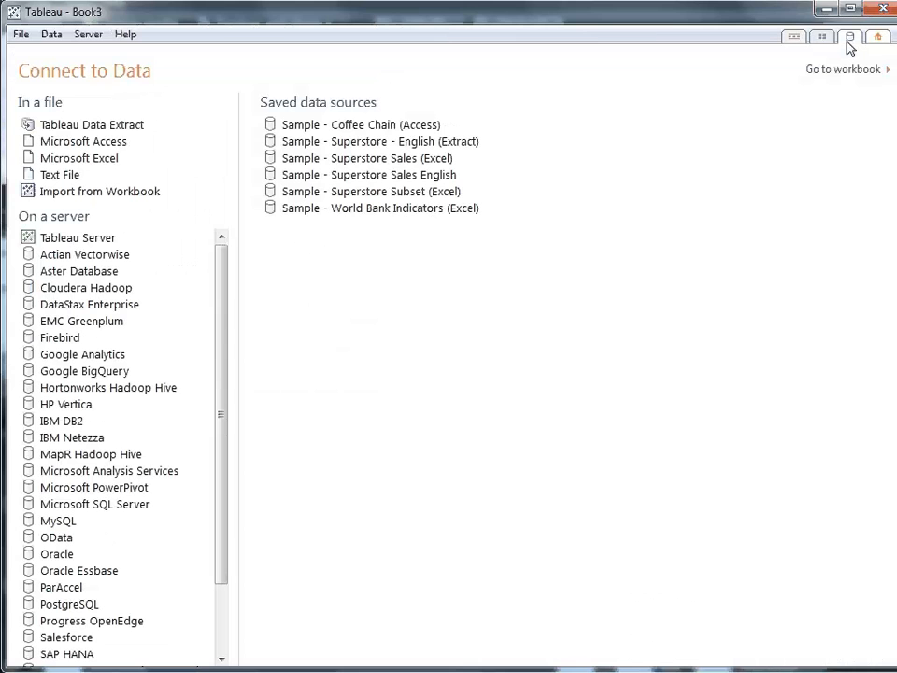
click(60, 175)
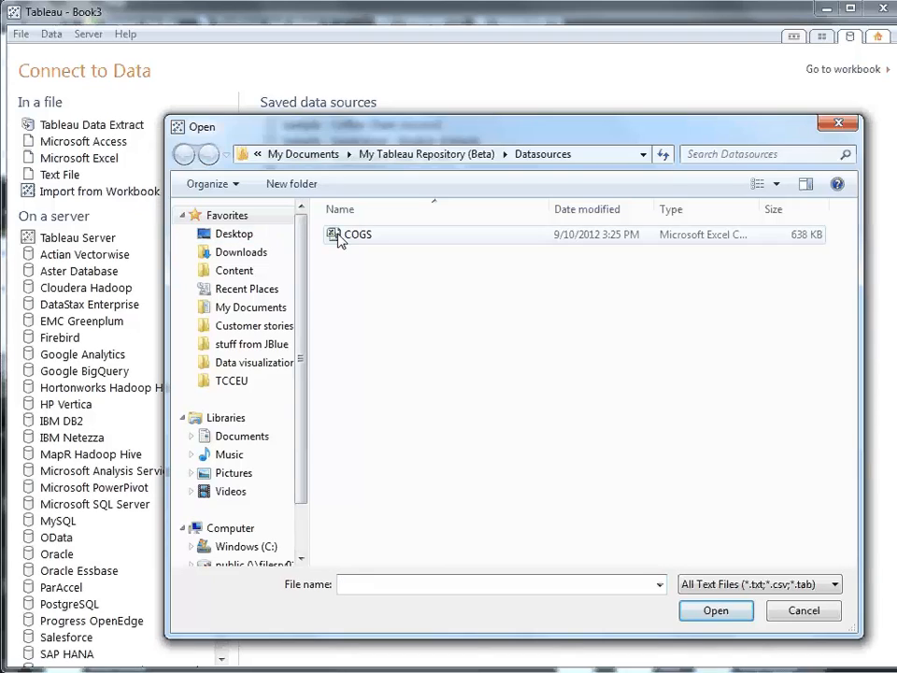
click(340, 235)
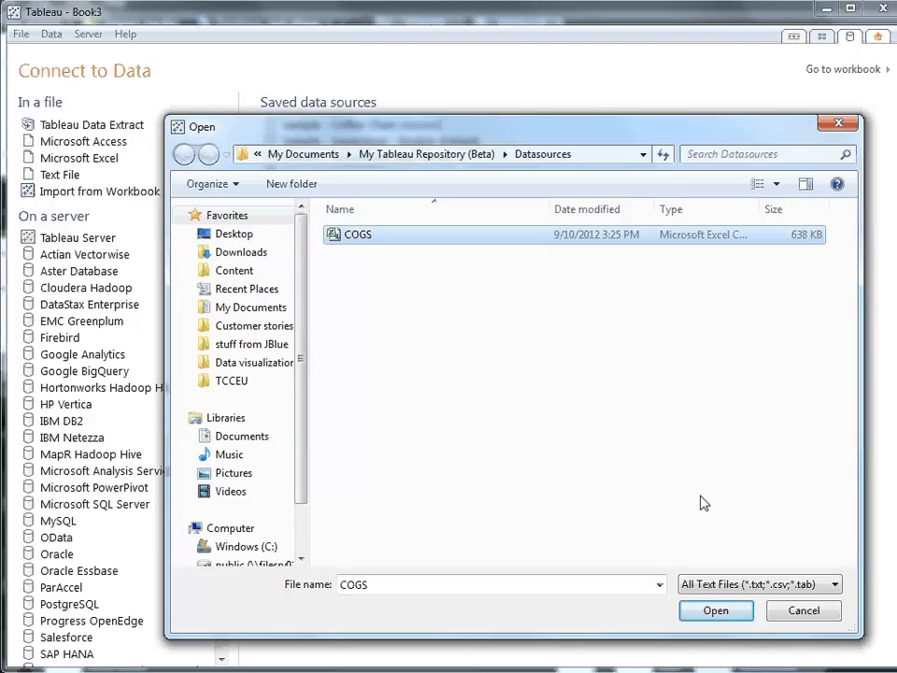
click(716, 609)
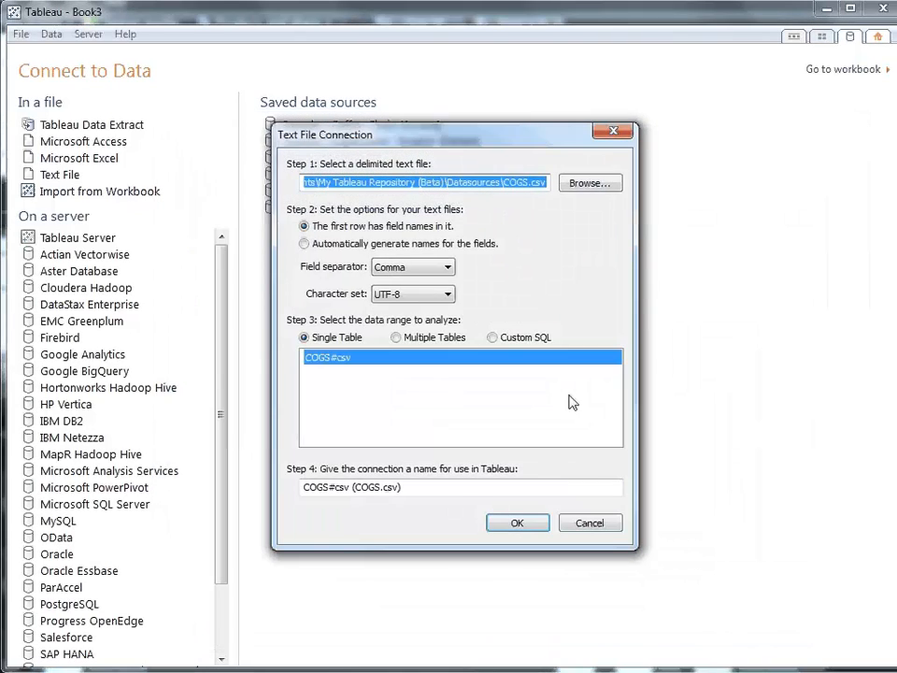
click(519, 523)
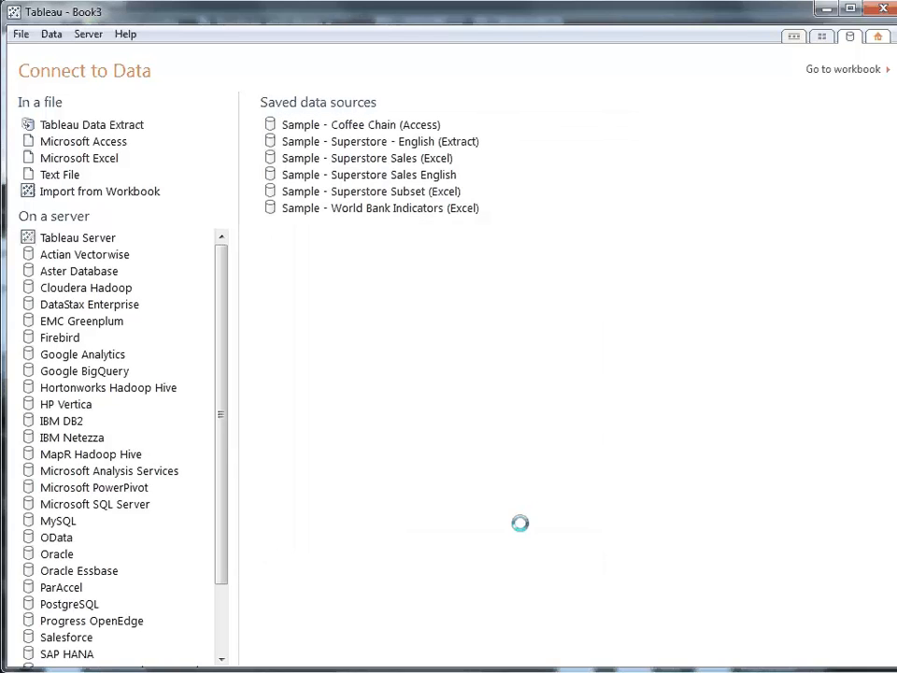
click(431, 289)
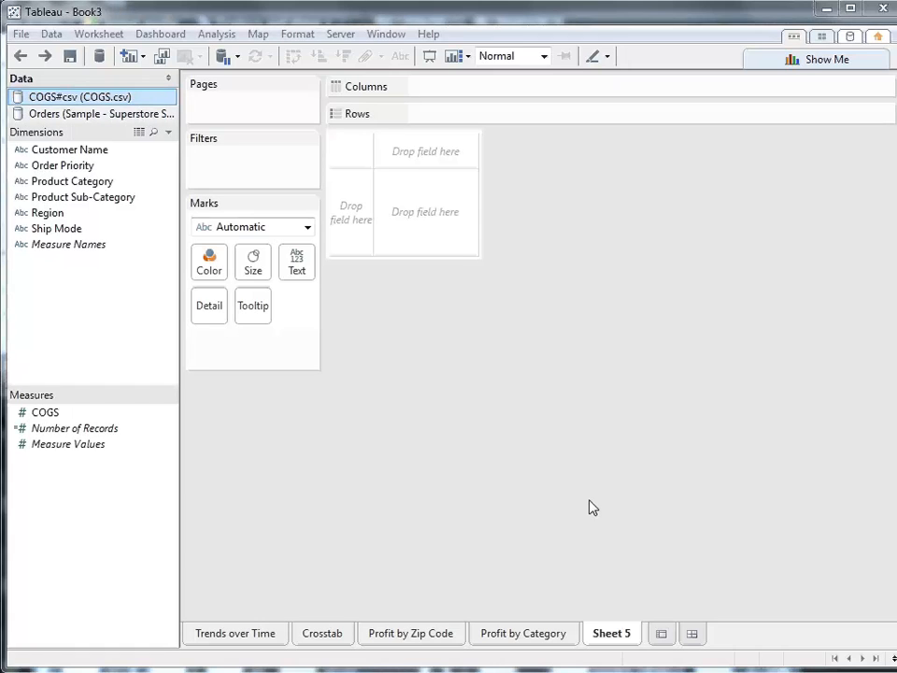
- Using the Orders data source, chart Profit on the columns by Product Category on the rows
click(116, 114)
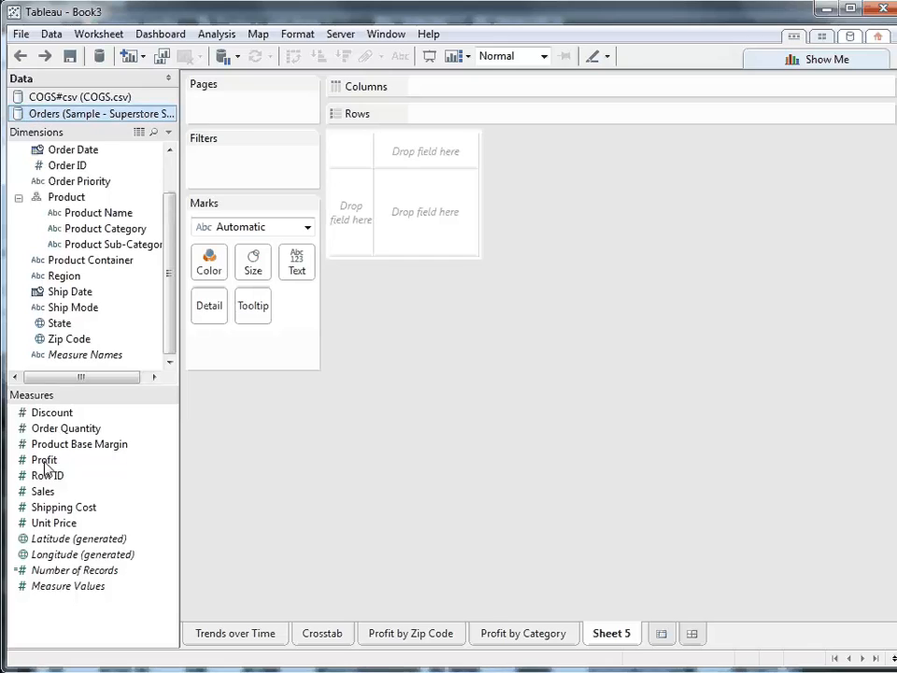
drag(44, 461, 432, 87)
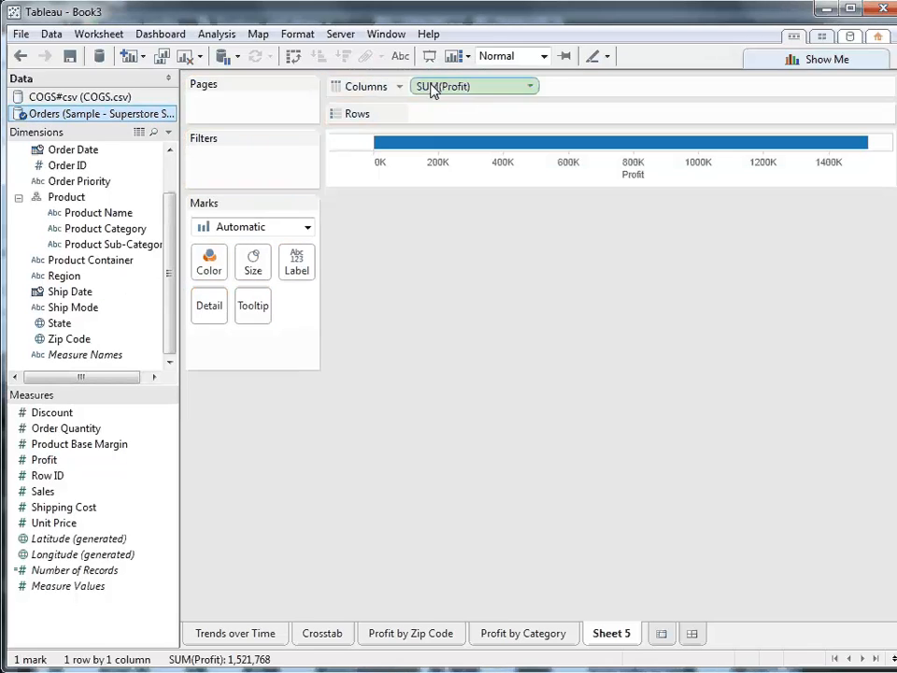
drag(113, 233, 485, 117)
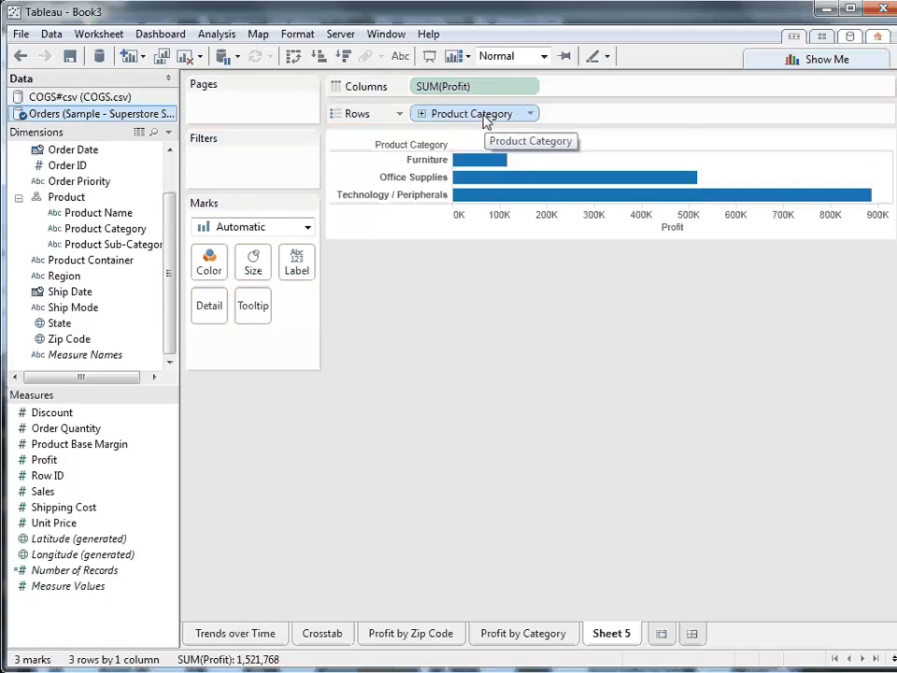
- Make a scatter plot of COGS from COGS.csv on columns against Profit on rows, detailed by Product Category and Product Sub-Category
click(75, 99)
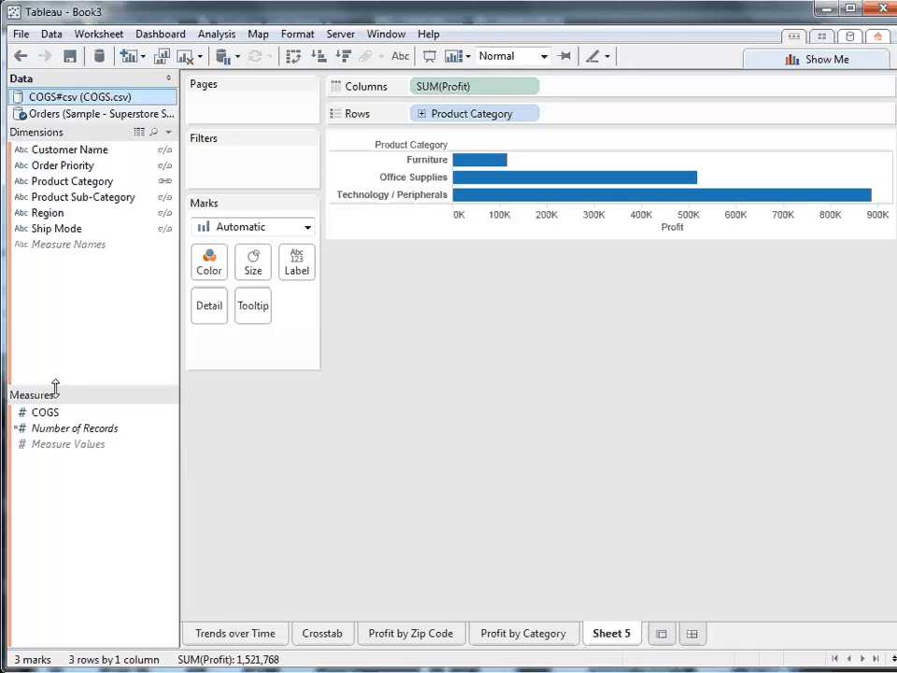
drag(49, 416, 572, 126)
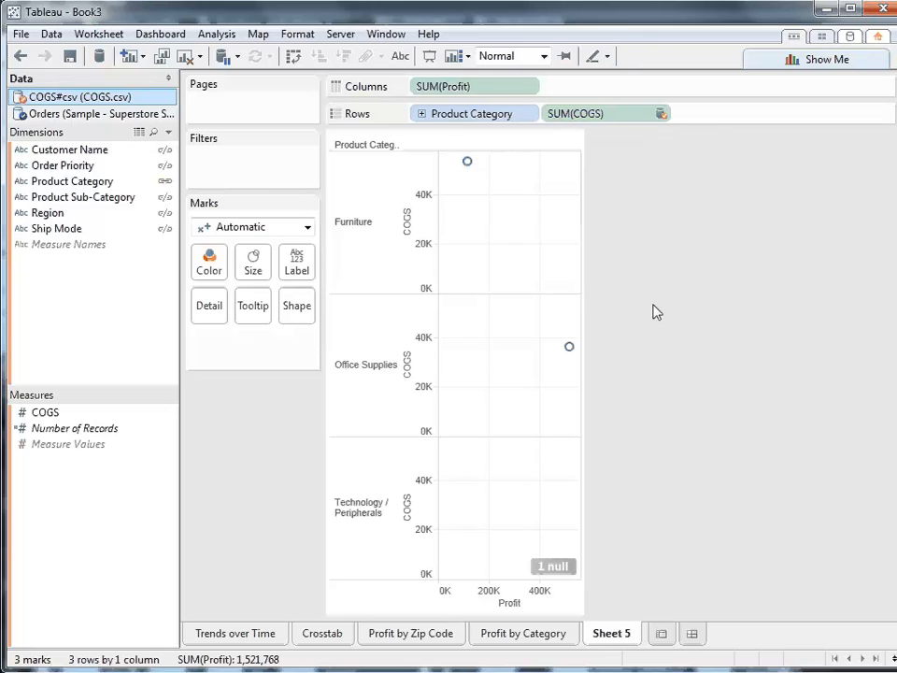
drag(455, 114, 211, 306)
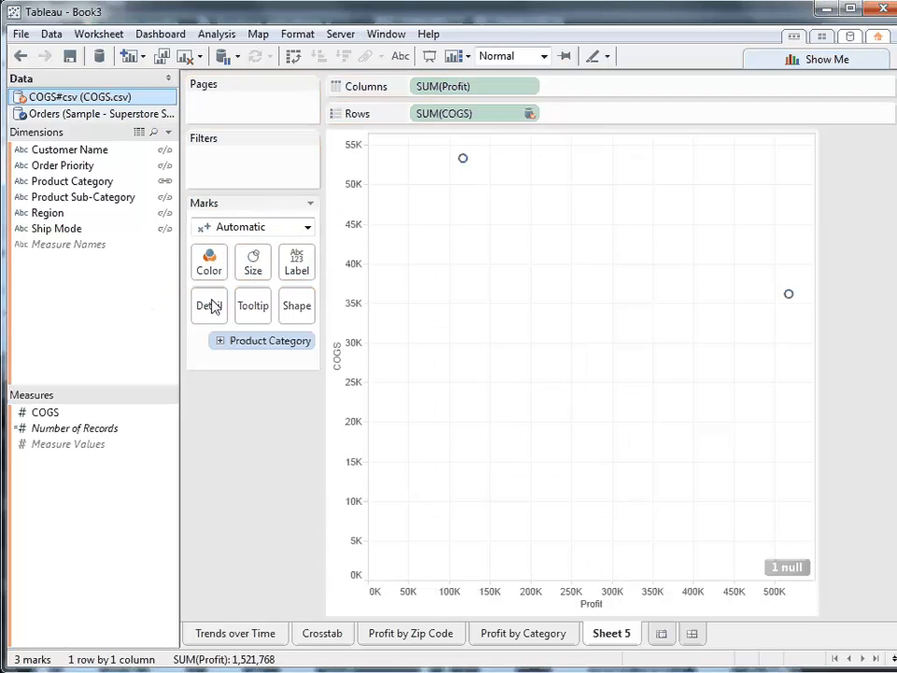
click(222, 341)
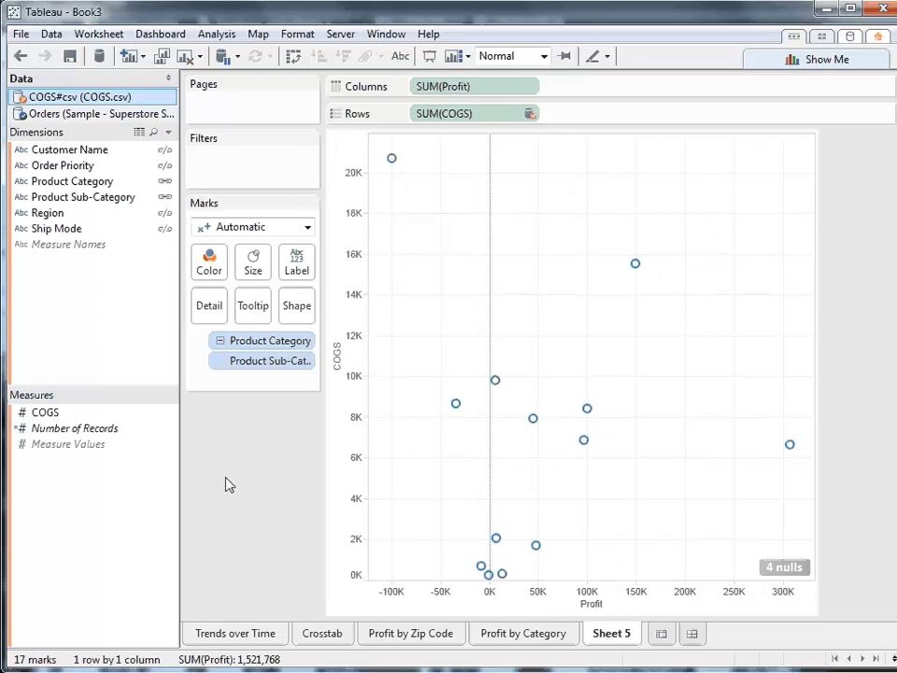
click(293, 59)
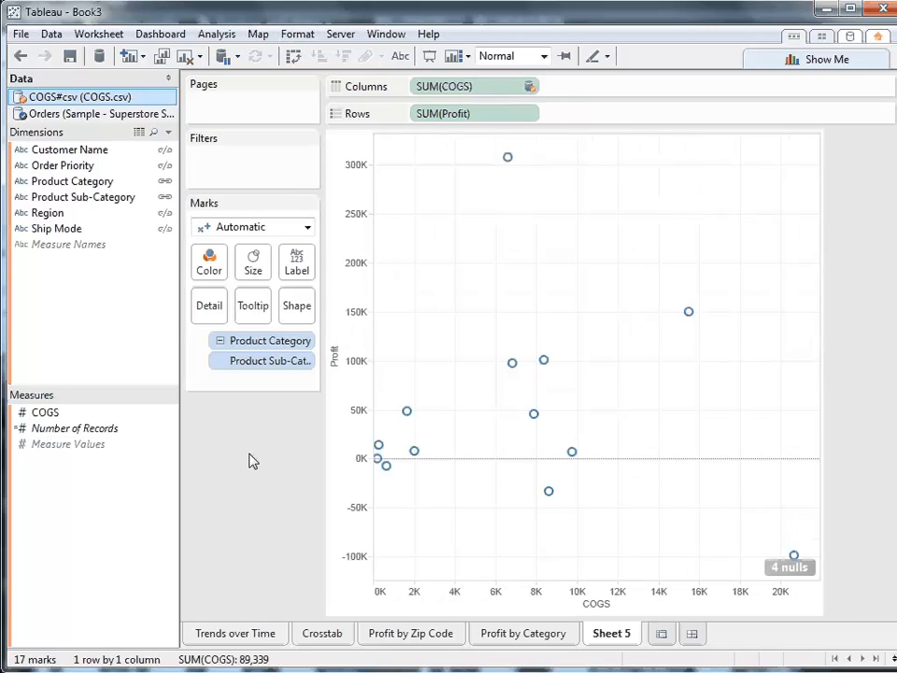
- Show trend lines on the scatter plot and color the marks by Region from the Orders data source
right_click(394, 339)
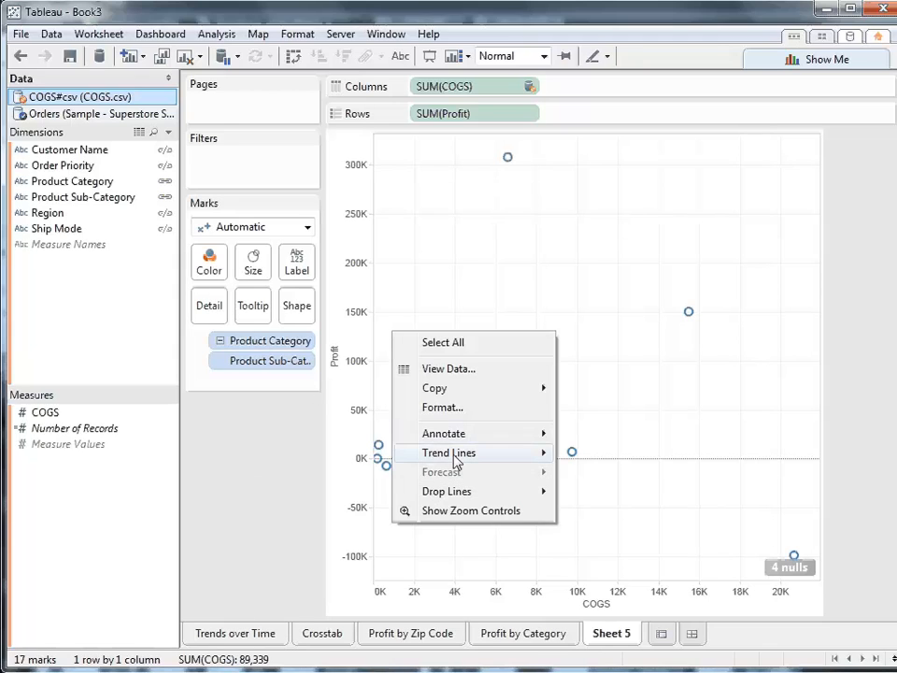
mouse_move(399, 455)
click(579, 454)
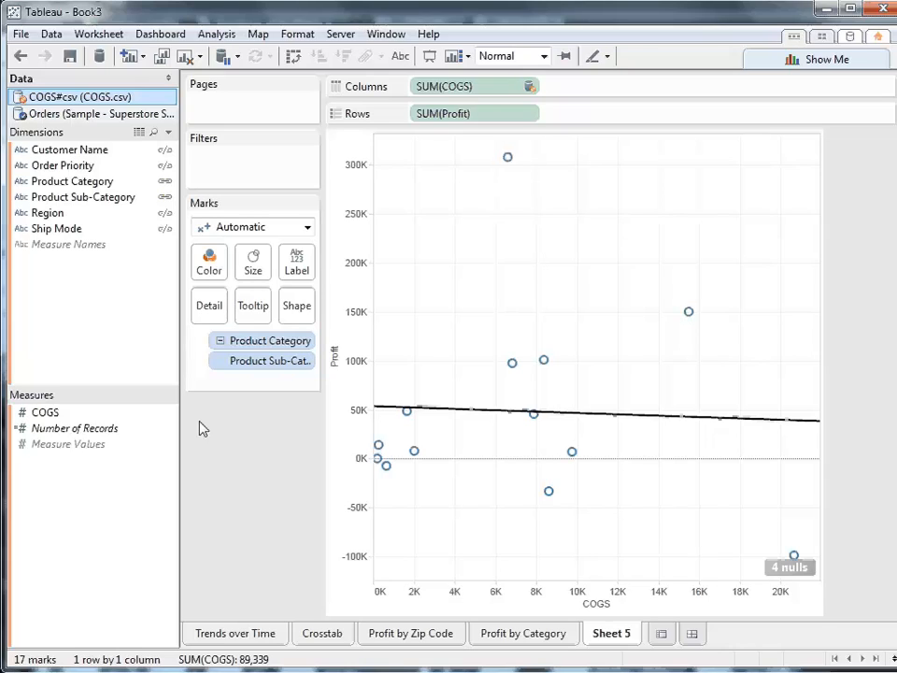
click(108, 115)
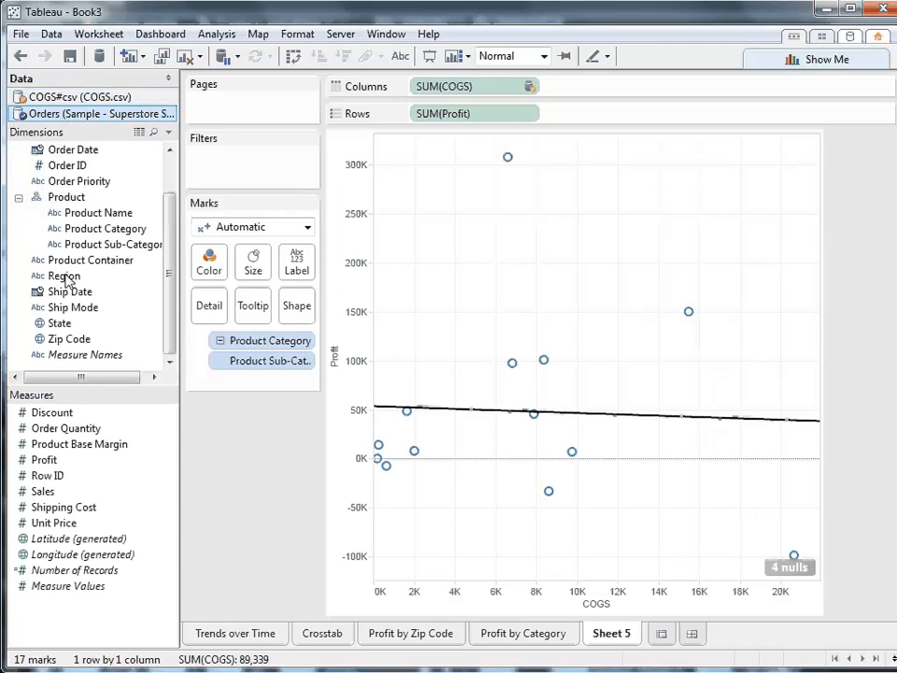
drag(58, 277, 209, 263)
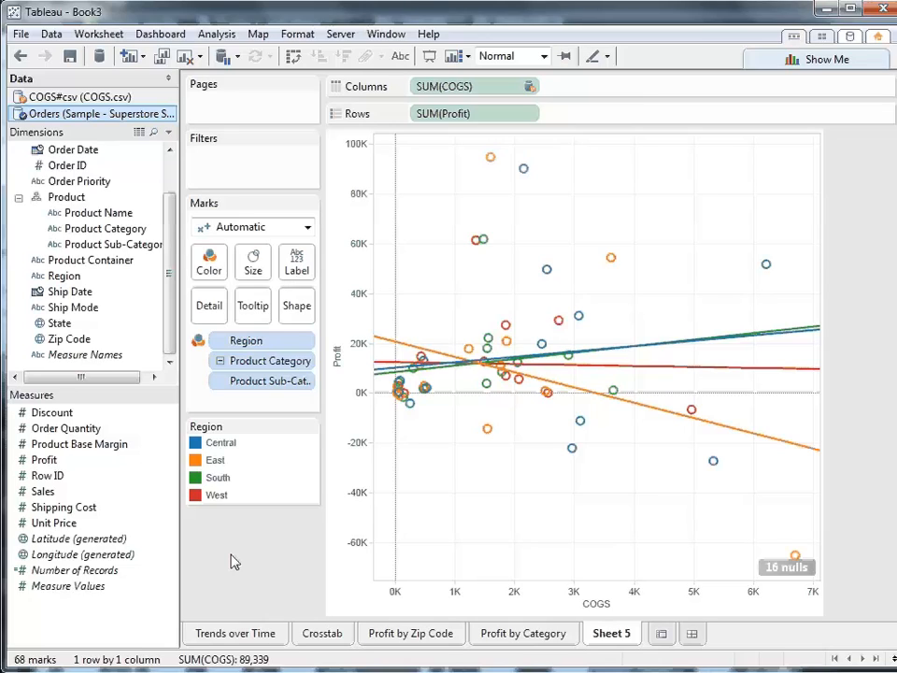
- Rename the scatter plot worksheet as "COGS"
right_click(601, 636)
click(661, 478)
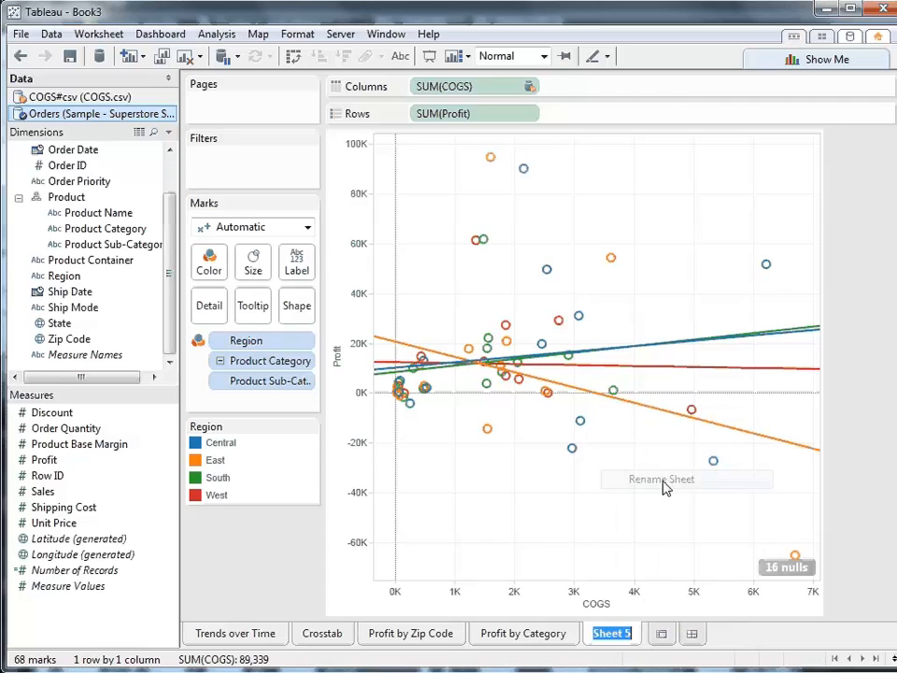
text(qOGS)
key(Return)
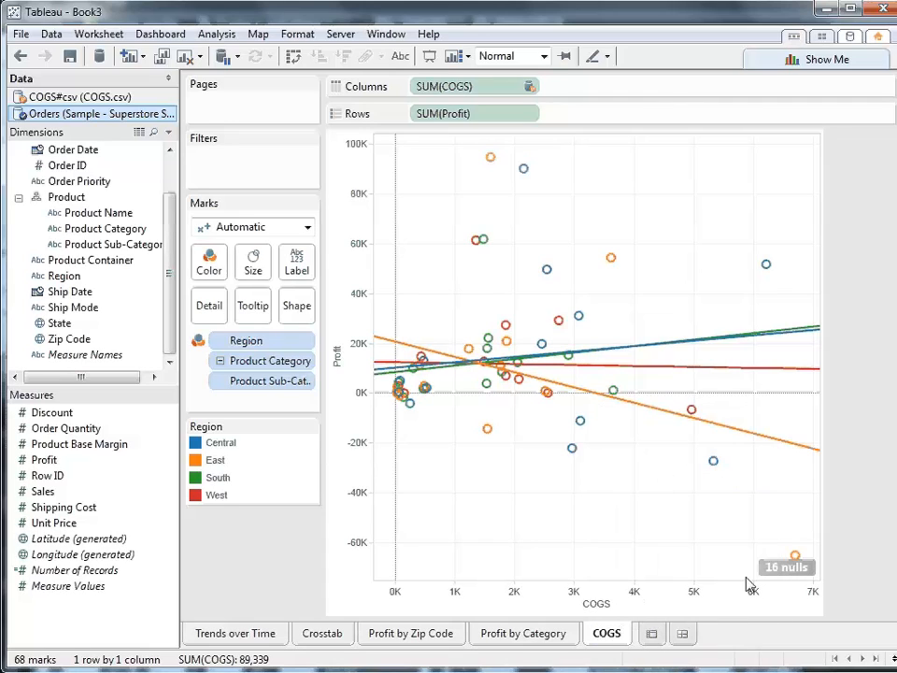
- Create a new dashboard and set its size to Laptop (800 x 600)
click(683, 635)
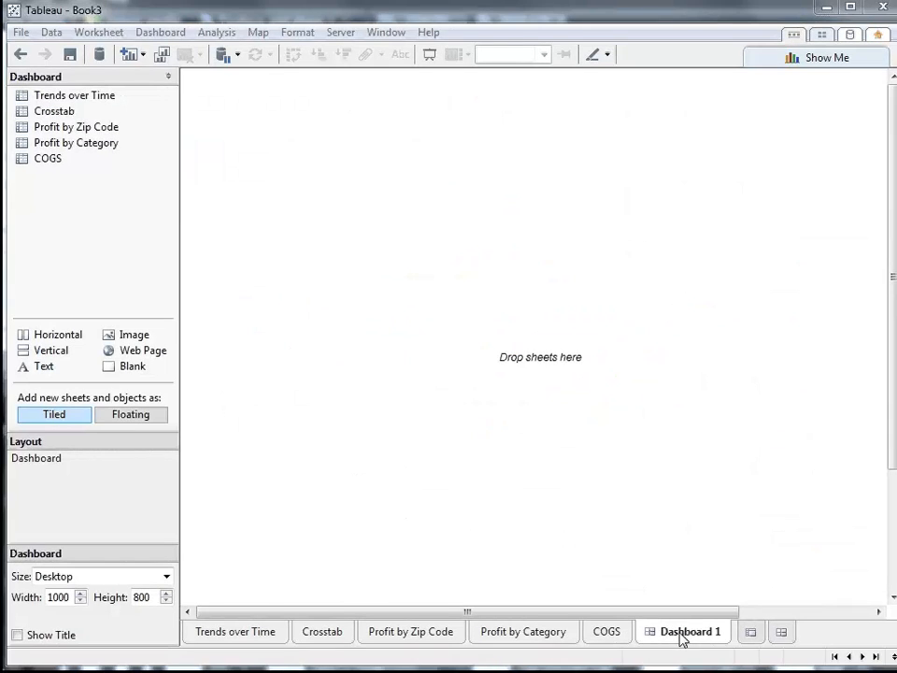
click(165, 577)
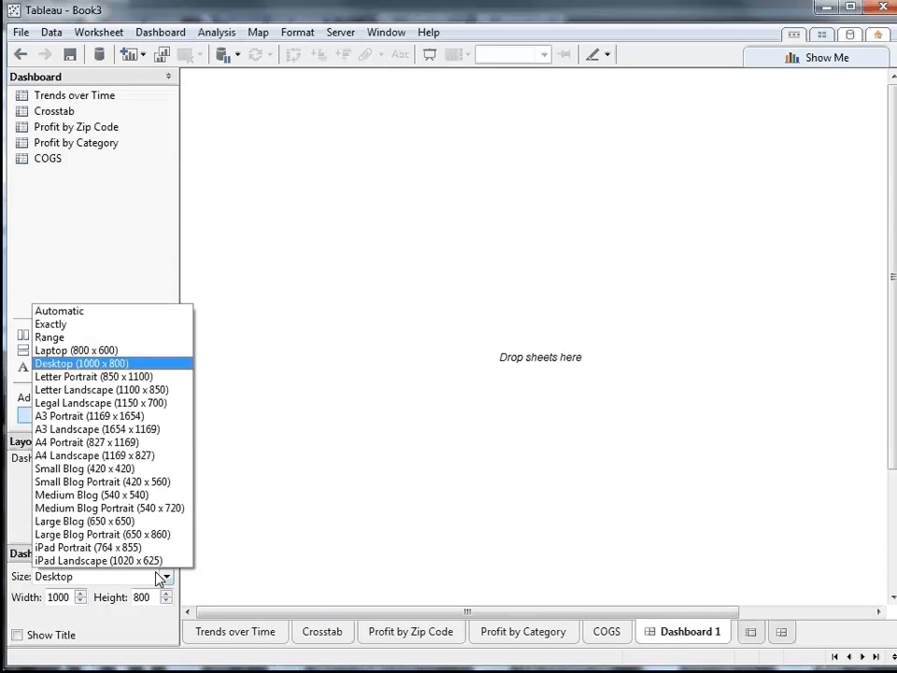
click(126, 349)
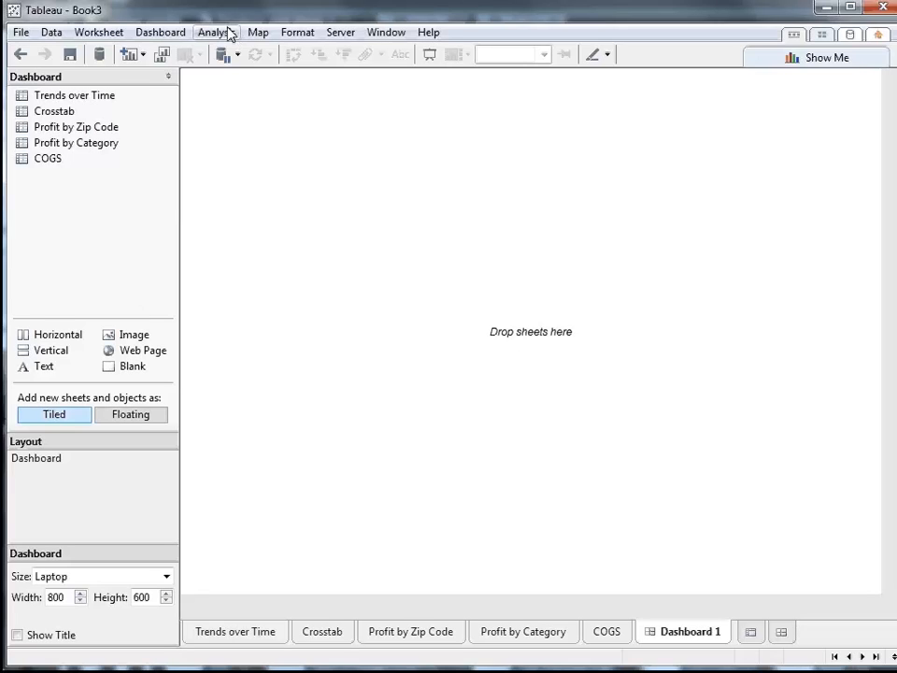
- Lay out the dashboard with Profit by Zip Code on top and Profit by Category and COGS side by side below
drag(91, 134, 450, 177)
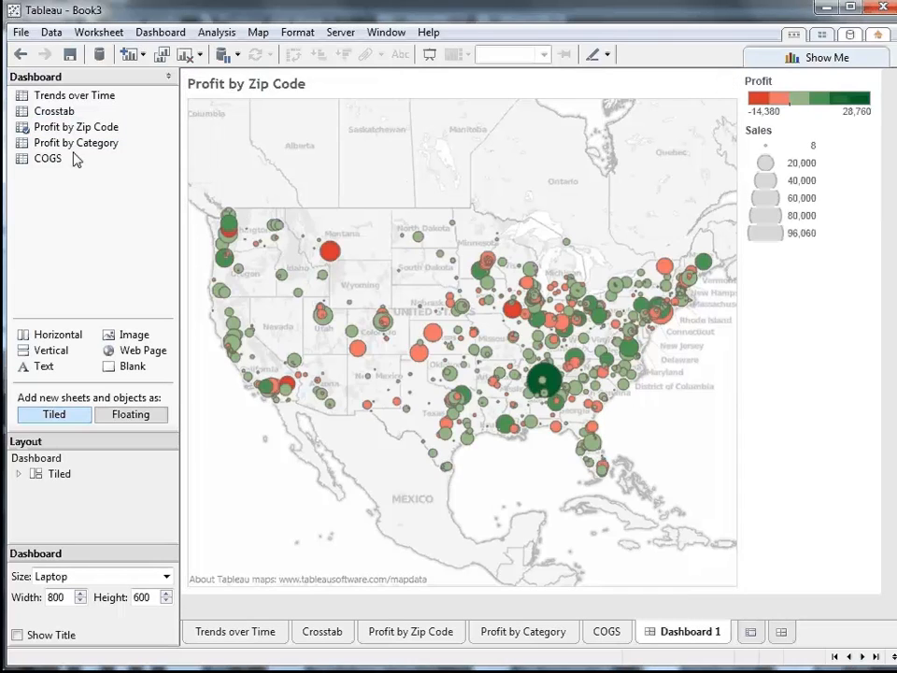
drag(70, 143, 551, 418)
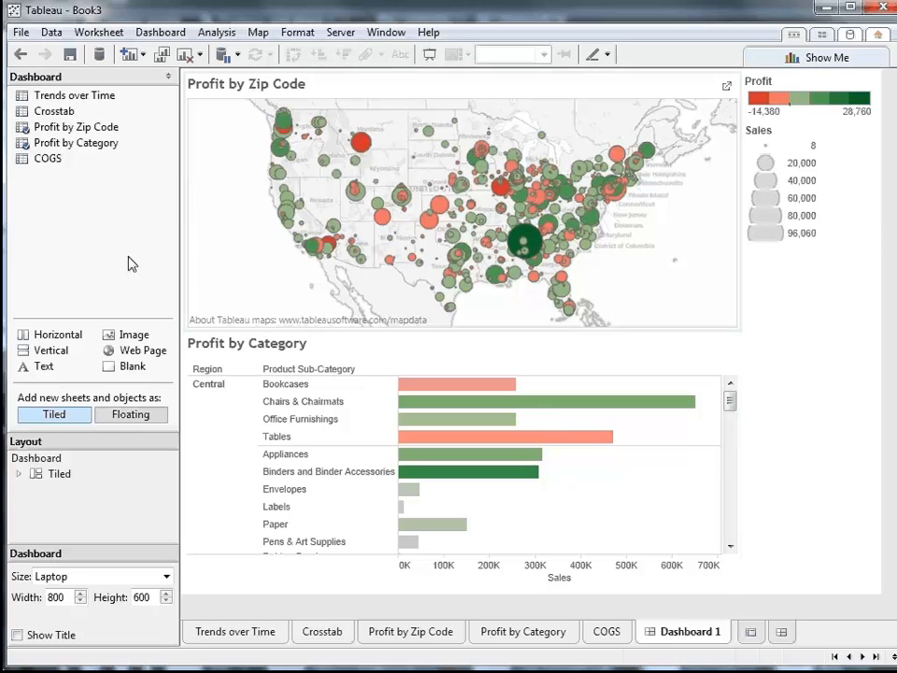
drag(47, 158, 601, 481)
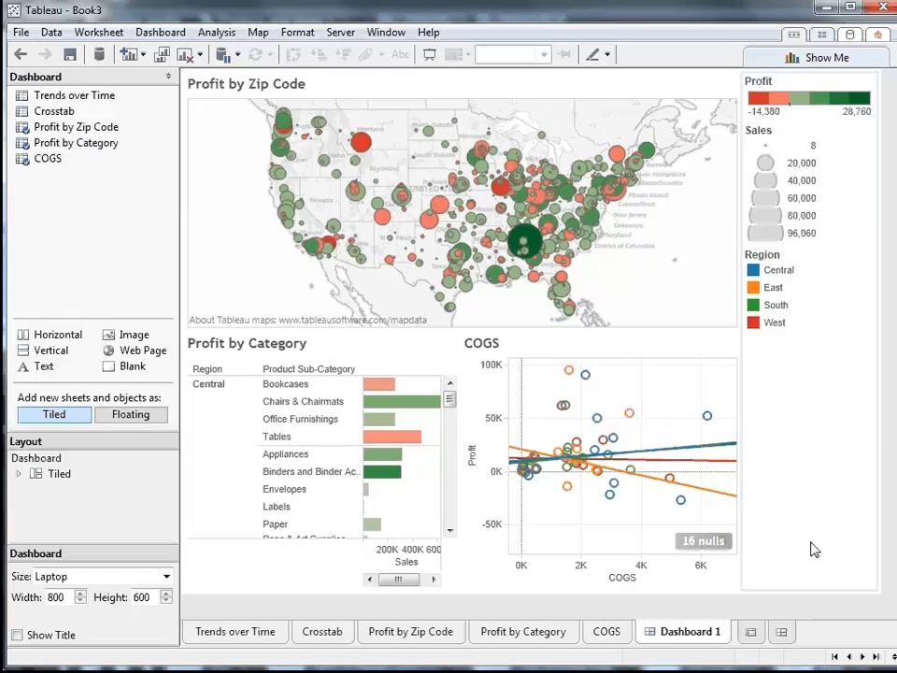
- On the Profit by Zip Code worksheet, show a quick filter for the year of Order Date
click(405, 632)
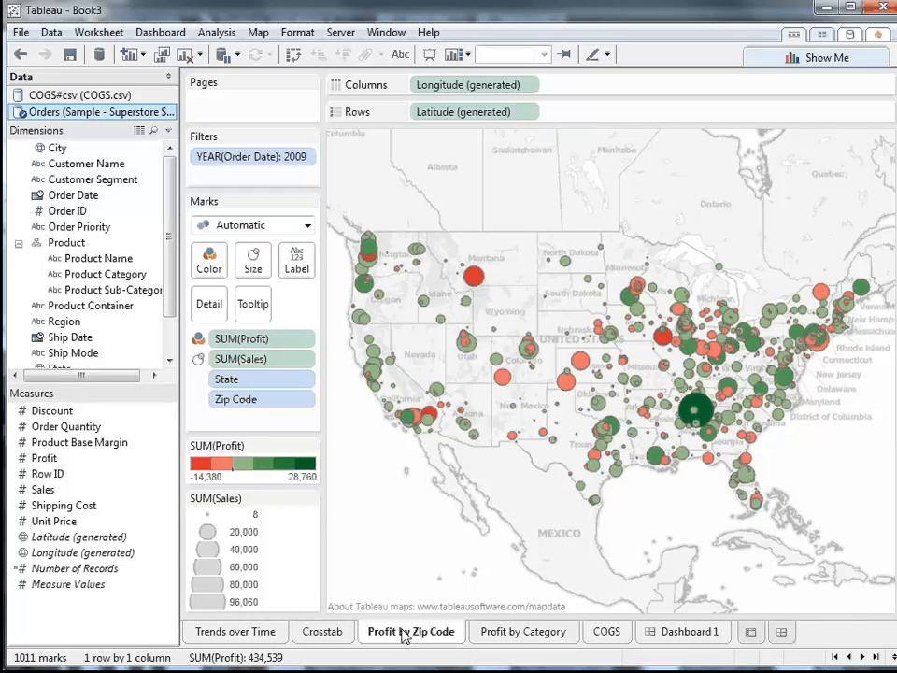
right_click(72, 196)
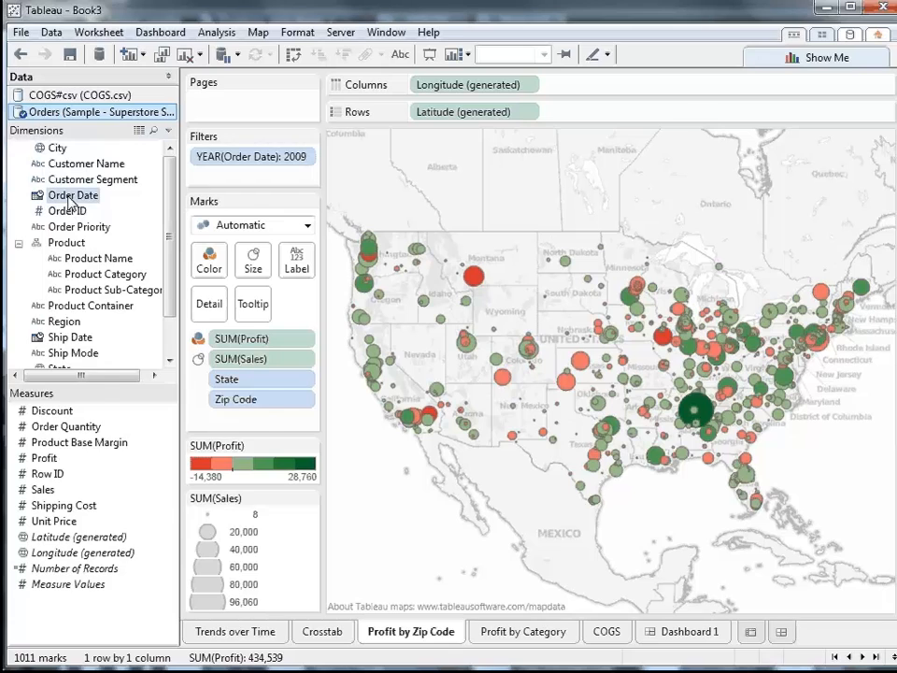
click(103, 227)
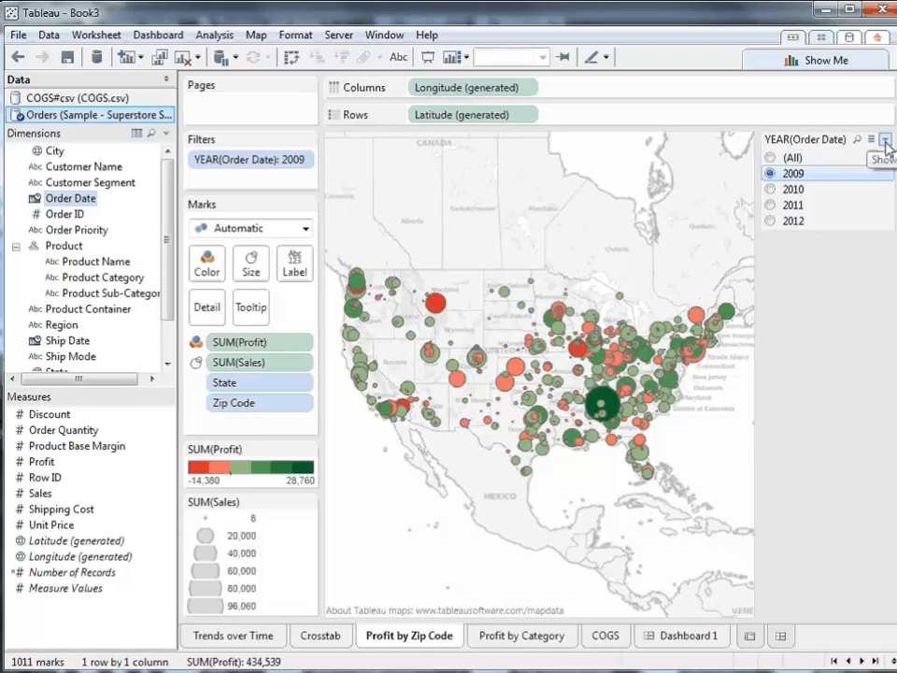
click(885, 142)
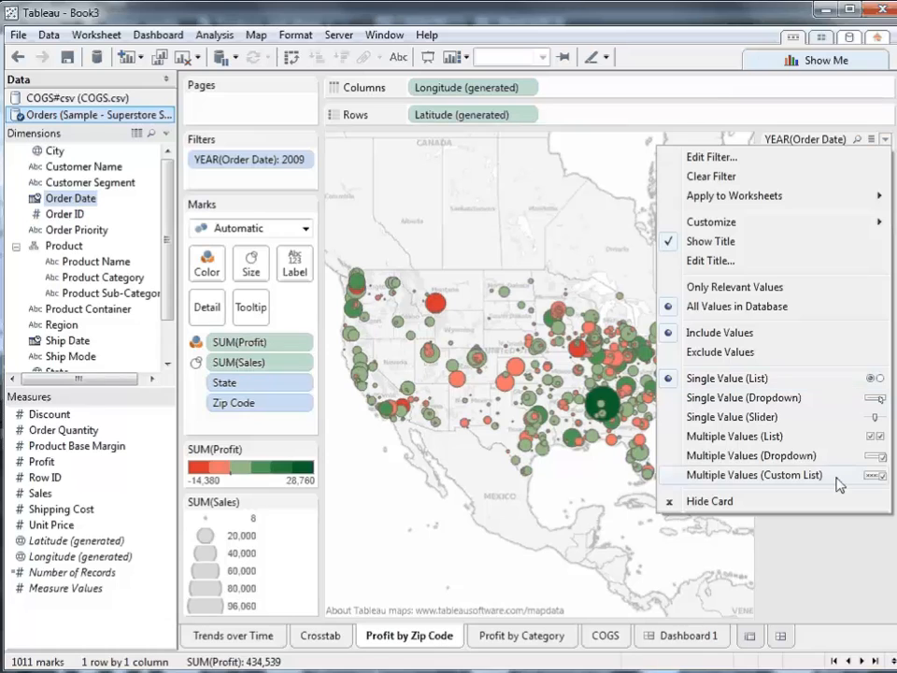
click(828, 555)
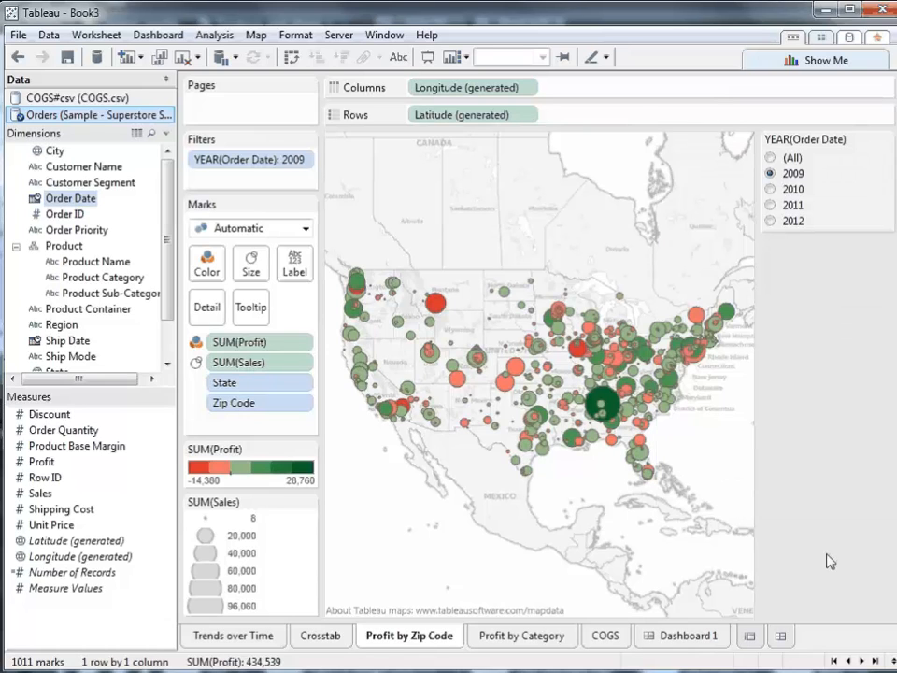
- On the dashboard, show the map's Year of Order Date quick filter and display it as Single Value (List)
click(695, 640)
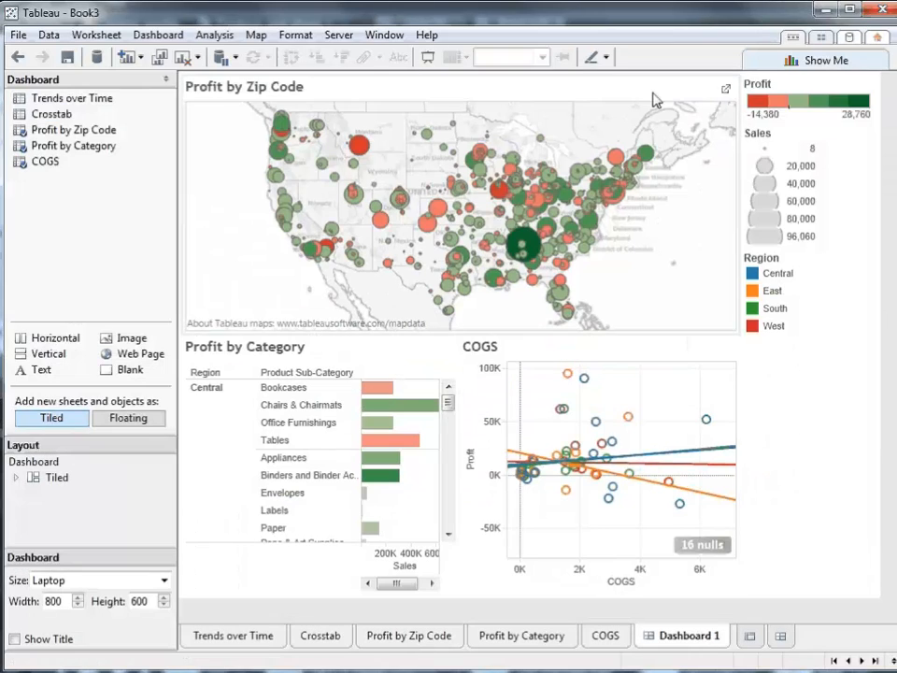
click(495, 82)
click(716, 78)
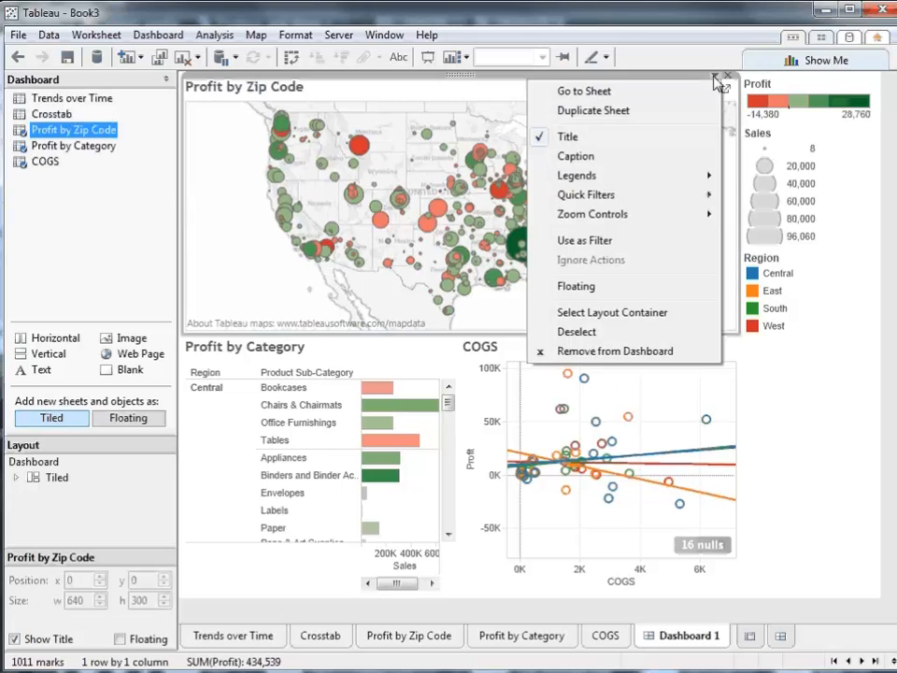
mouse_move(705, 194)
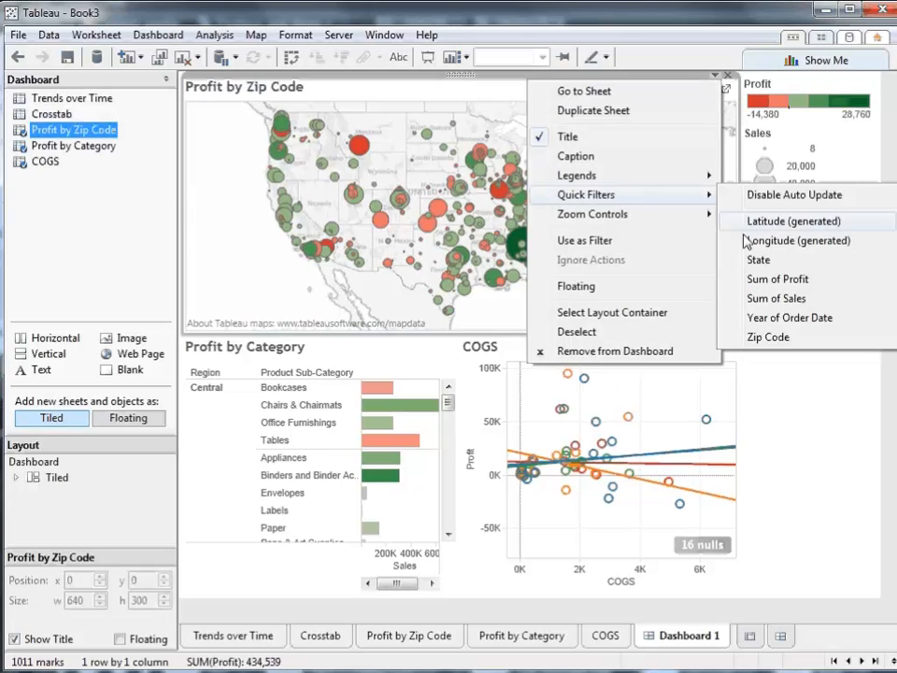
click(785, 317)
click(785, 374)
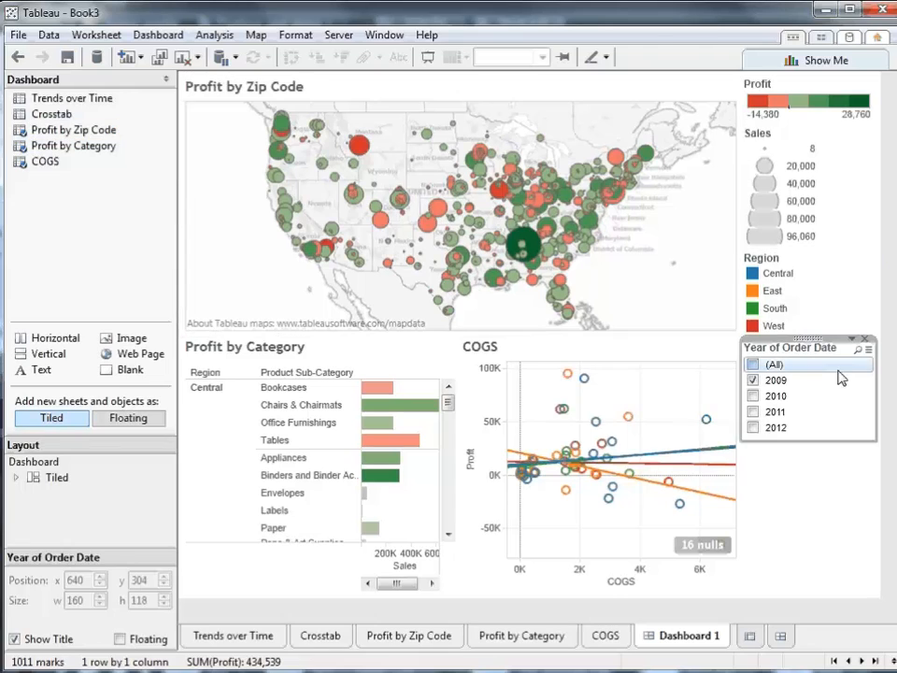
click(853, 338)
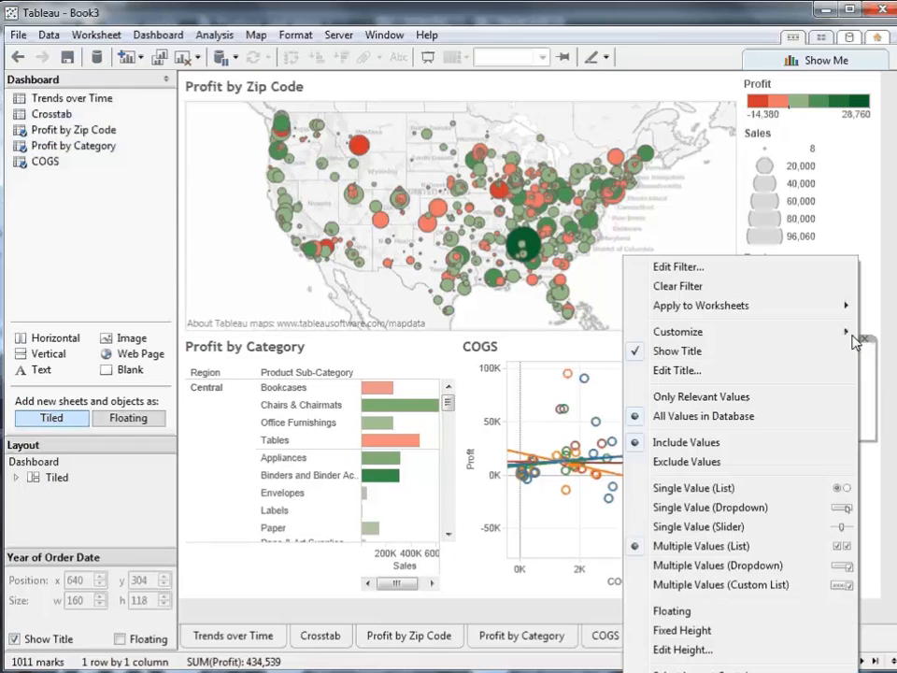
click(812, 489)
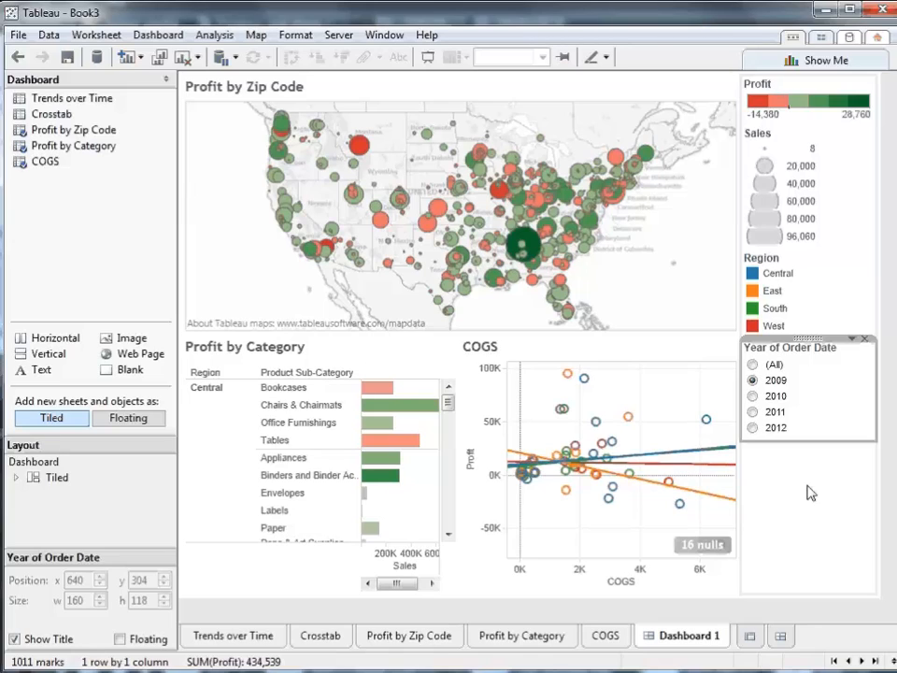
- Apply the Year of Order Date filter to all worksheets and filter to 2012
click(859, 340)
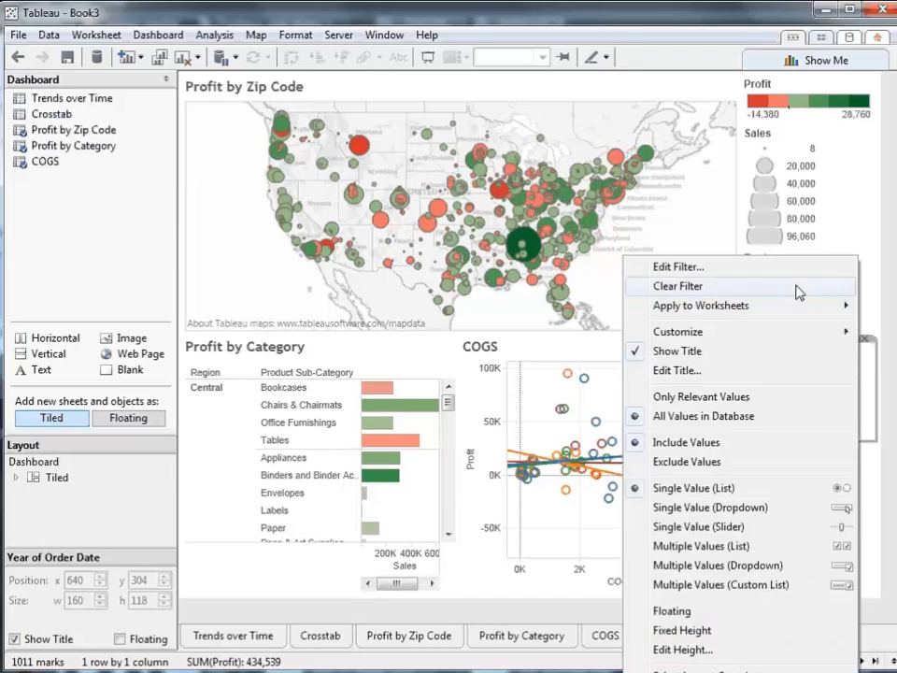
mouse_move(802, 311)
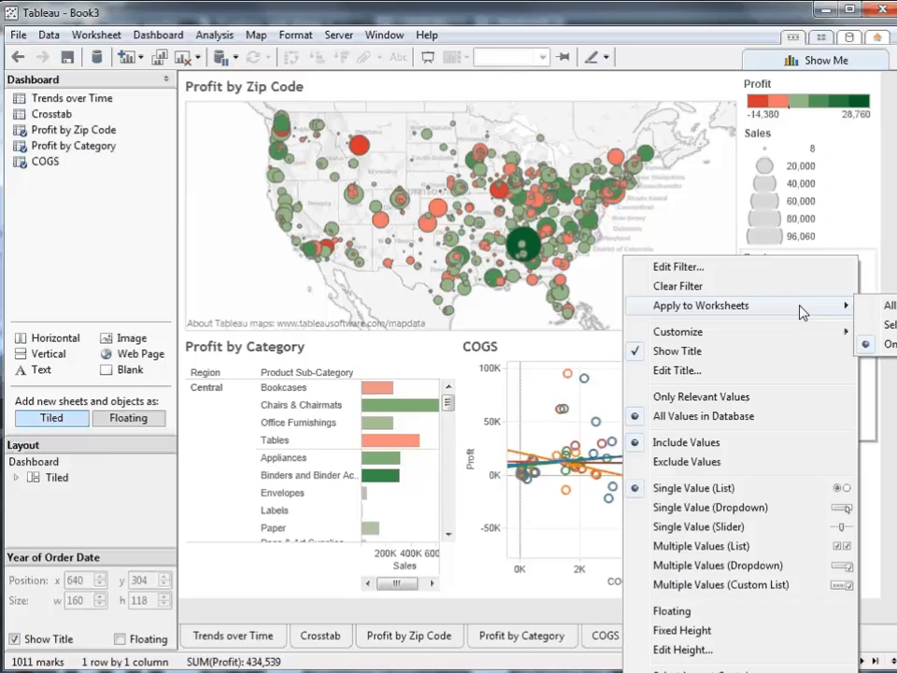
click(891, 306)
click(753, 427)
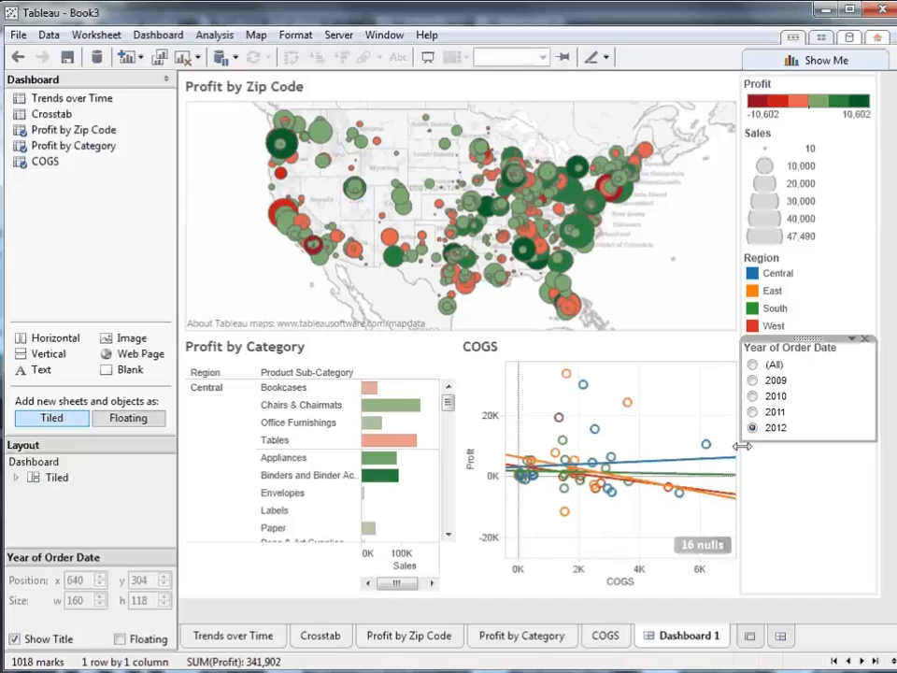
- Show a Sum of Sales quick filter for the Profit by Zip Code map on the dashboard
click(681, 191)
click(715, 76)
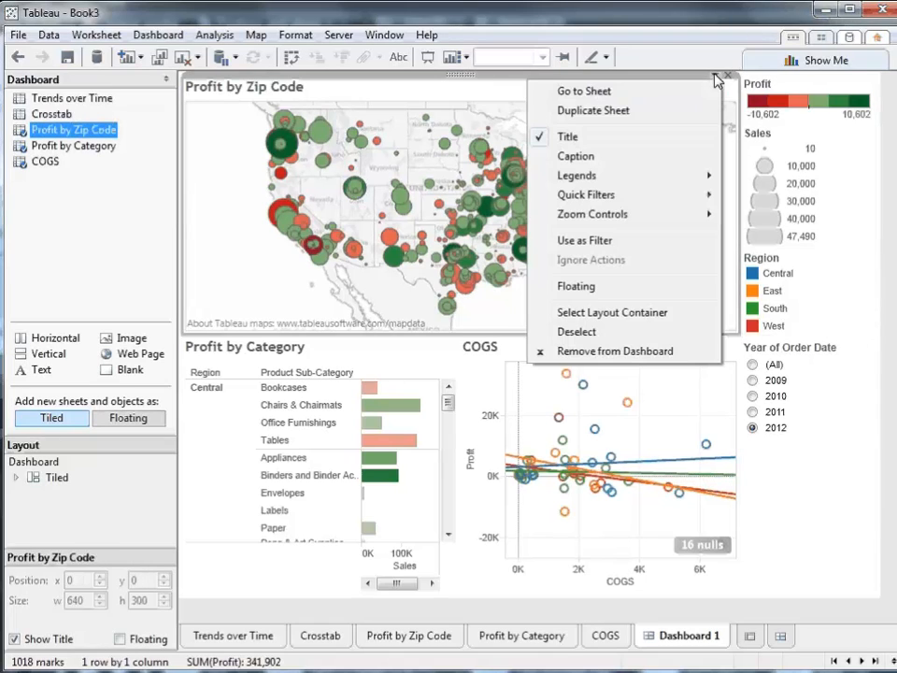
mouse_move(698, 194)
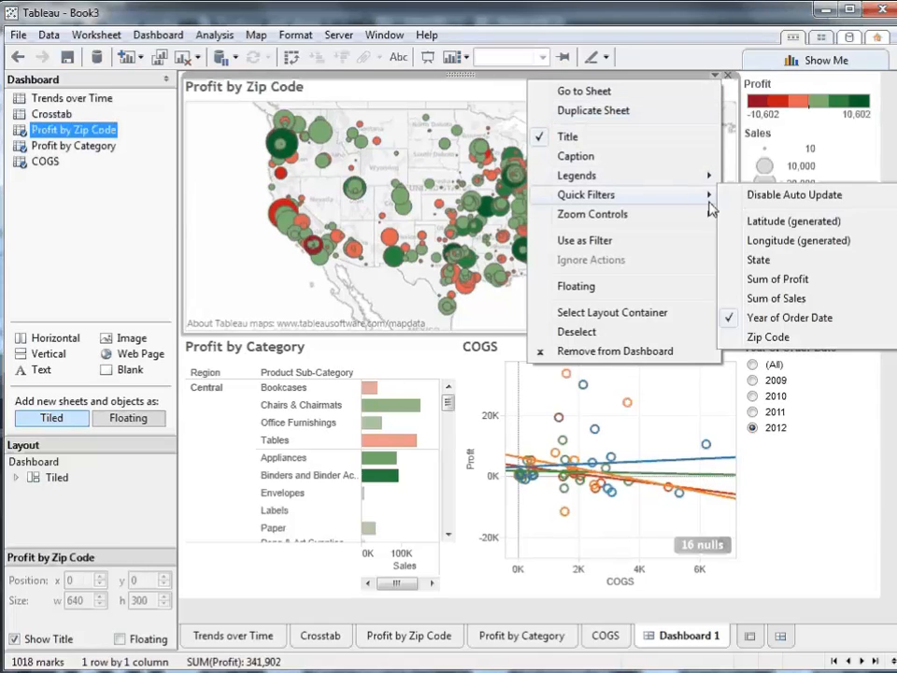
click(768, 300)
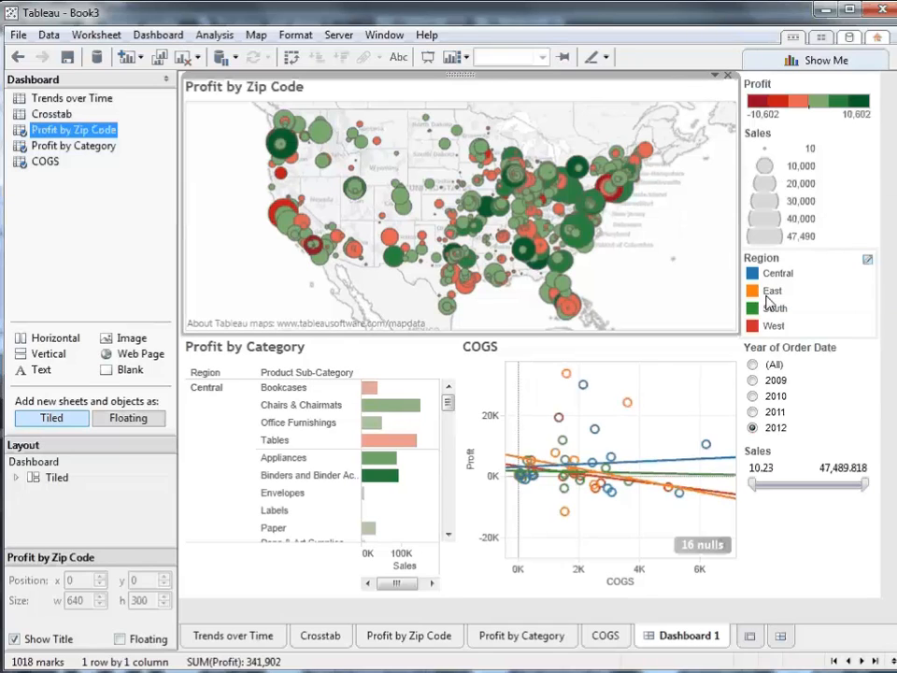
click(885, 335)
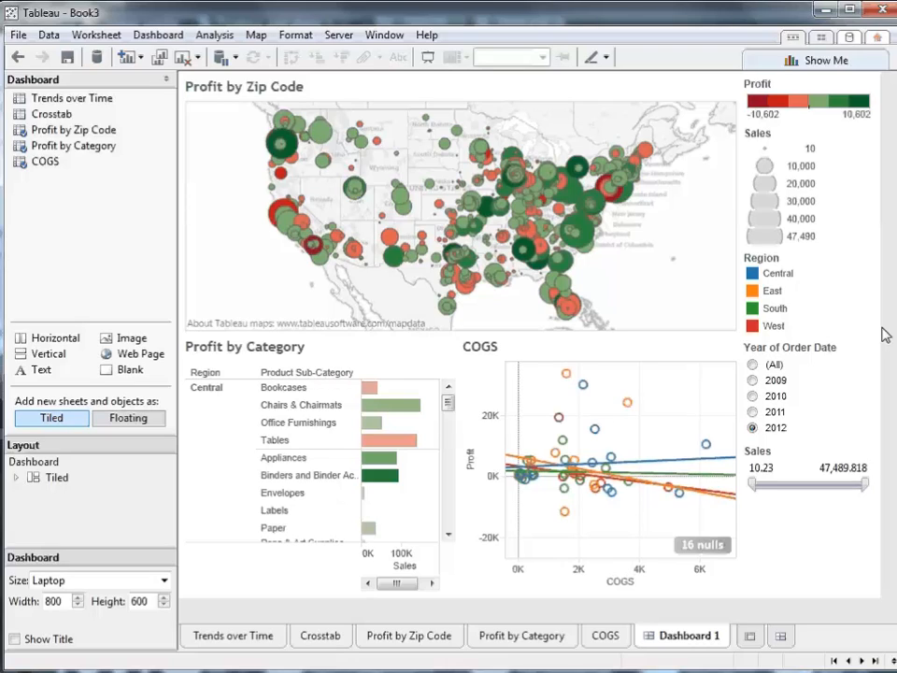
- Use the Profit by Zip Code map as a filter and select its northeastern and mid-Atlantic marks to filter the other views
click(730, 226)
click(717, 75)
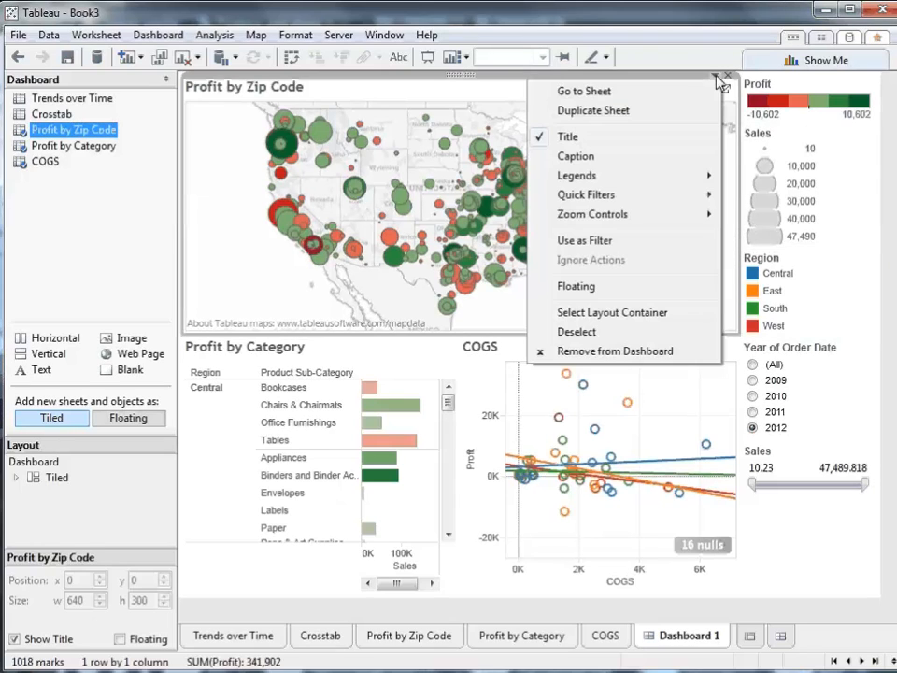
click(669, 244)
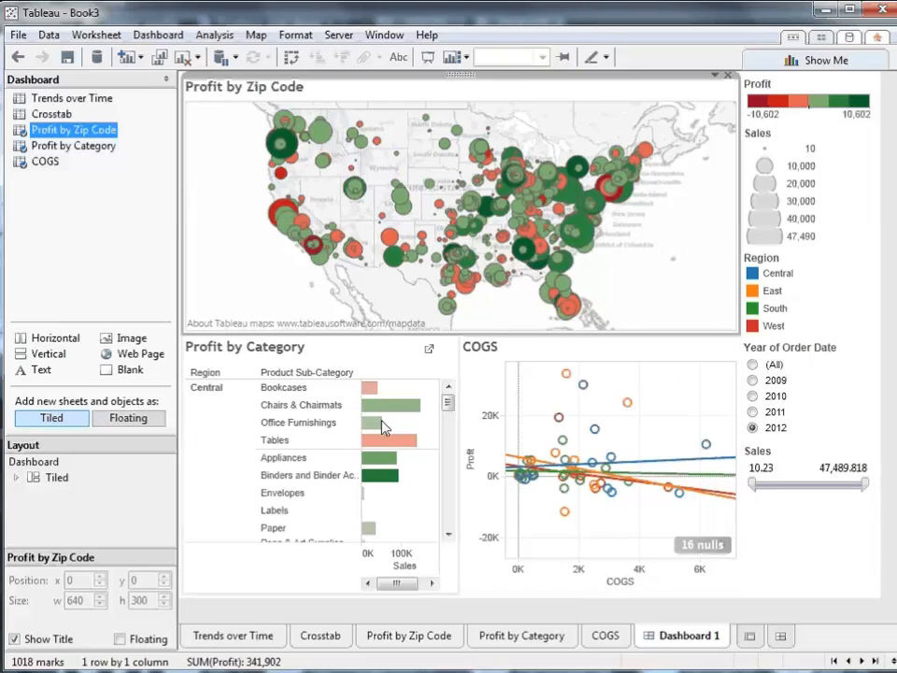
mouse_move(378, 423)
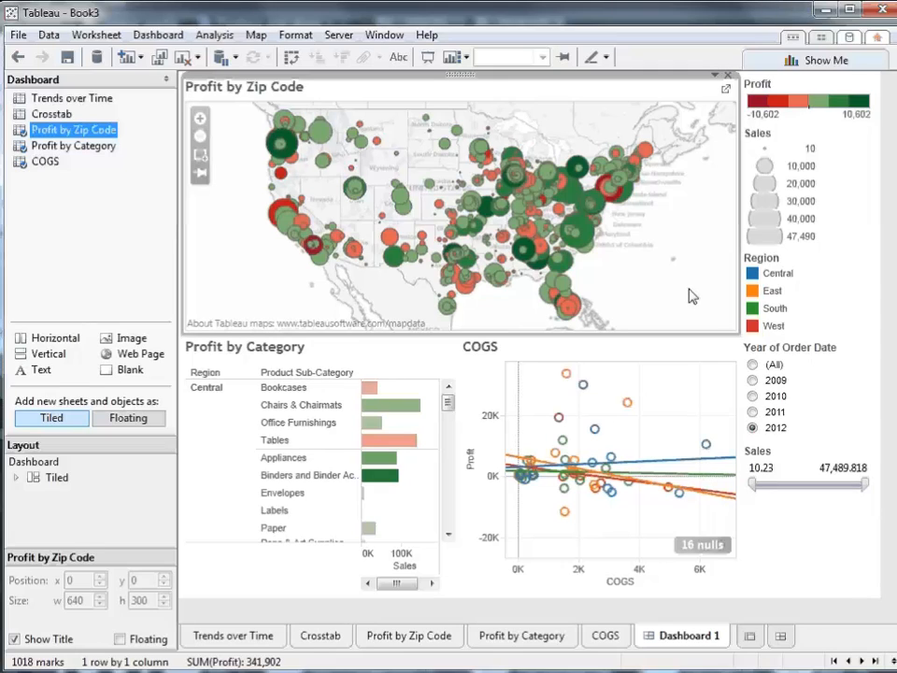
drag(590, 117, 692, 254)
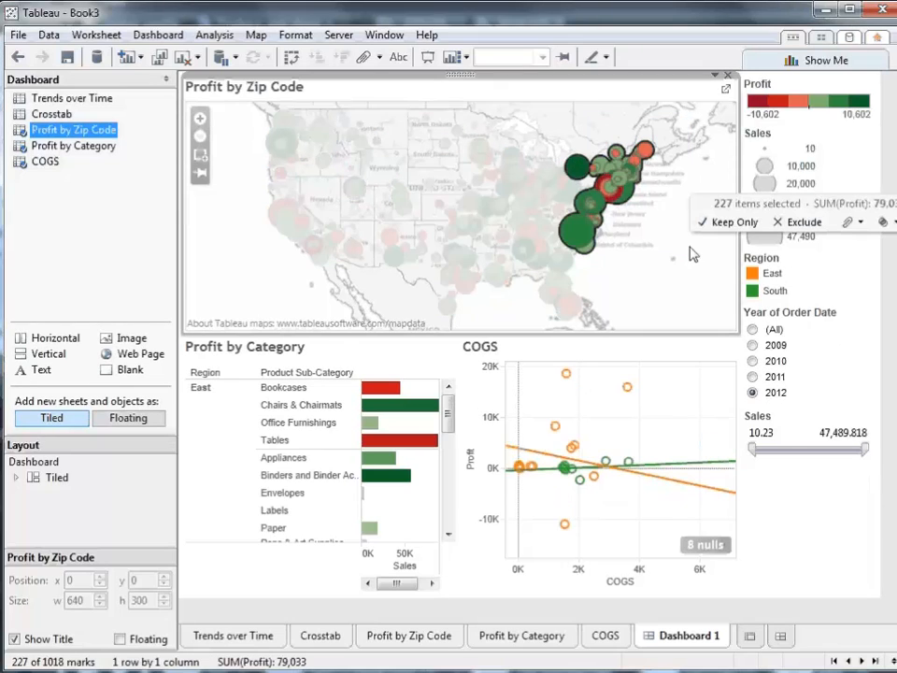
mouse_move(426, 445)
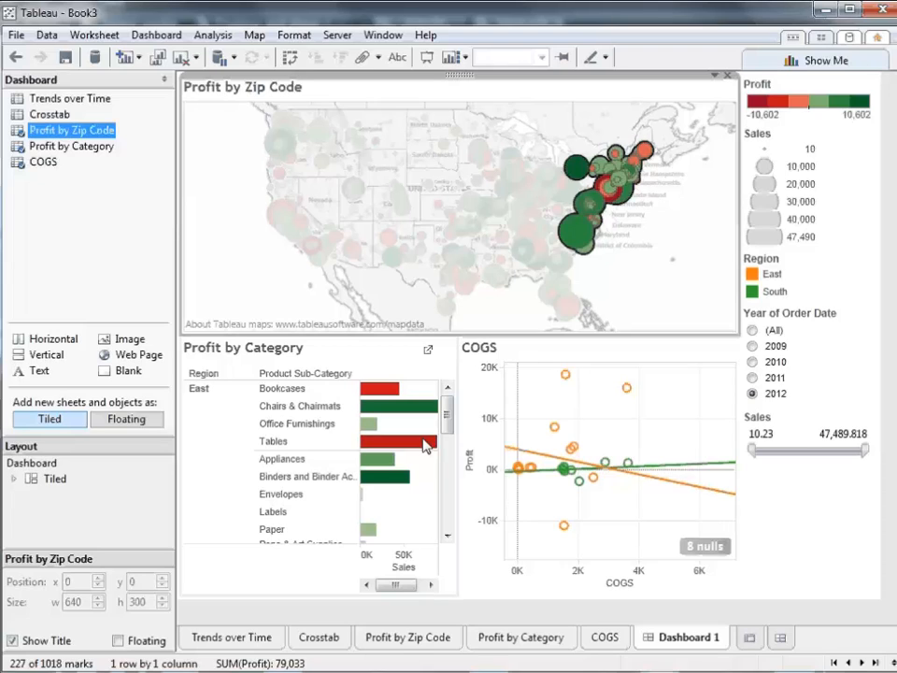
- Rename the dashboard as "Profitability by Store" and show its title
right_click(686, 639)
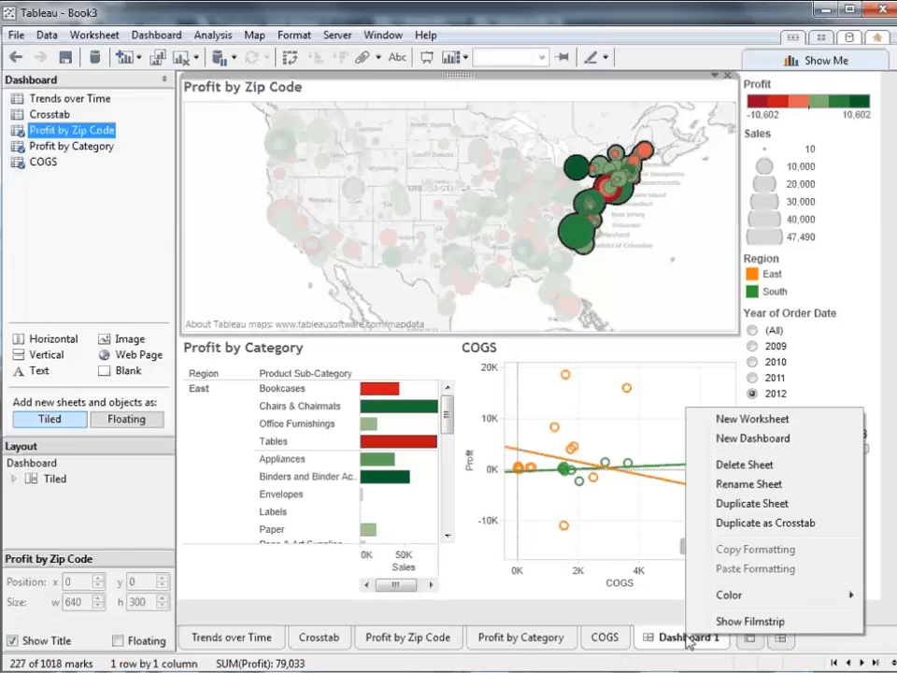
click(776, 491)
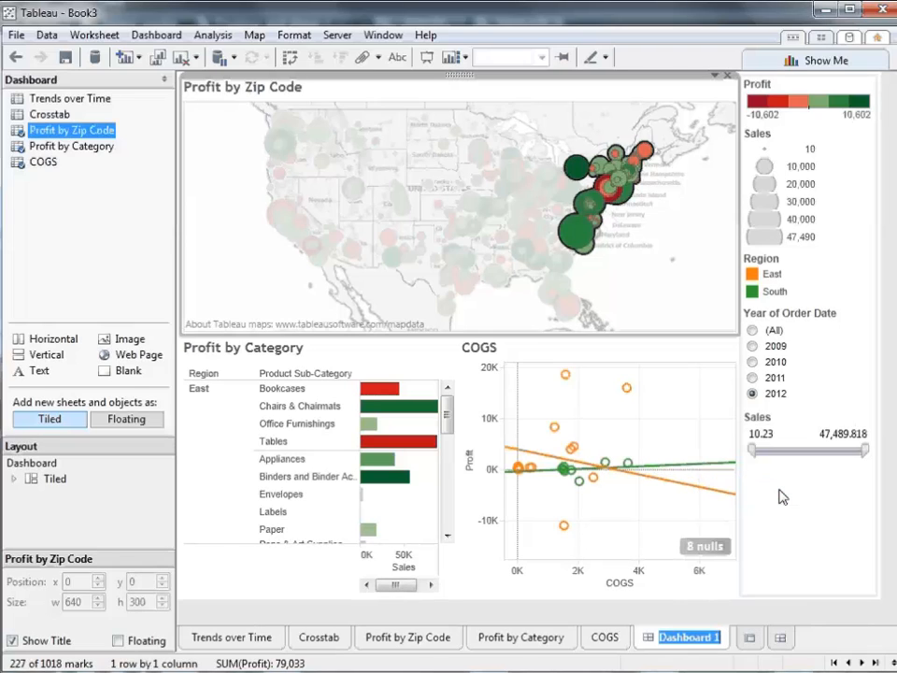
text(Profita)
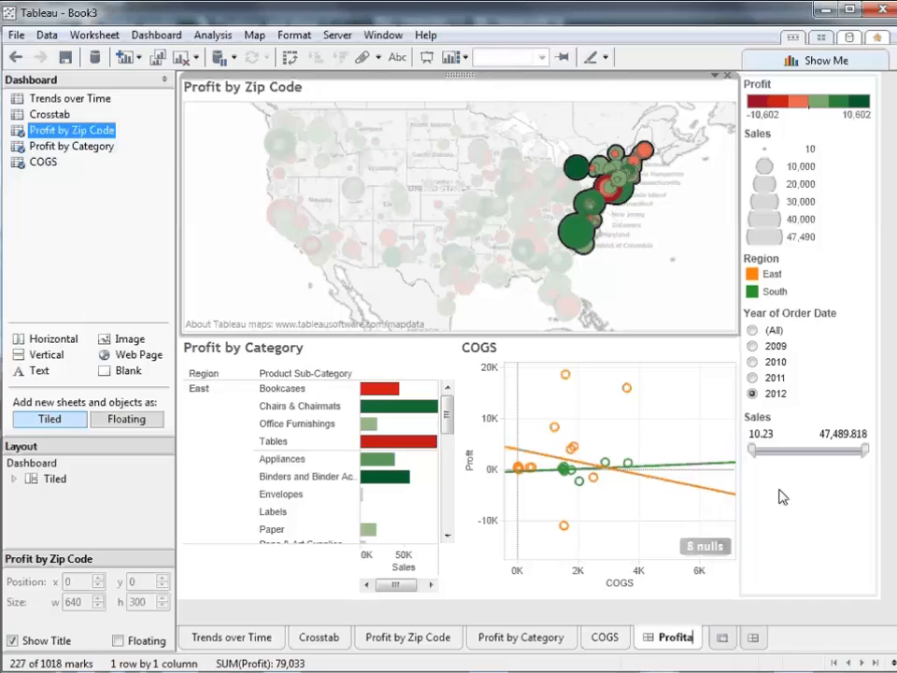
text(bility by Store)
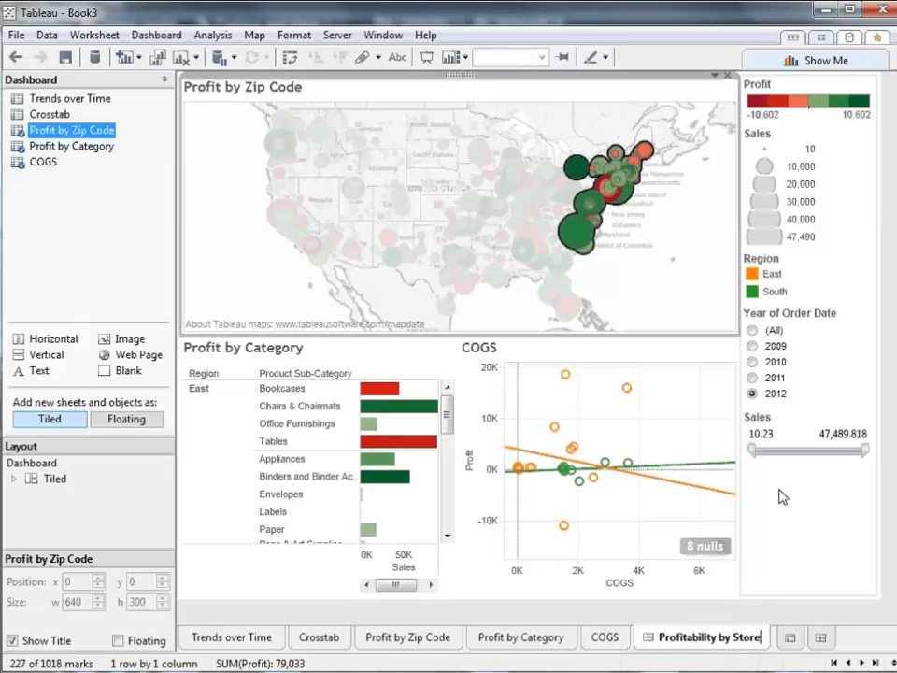
key(Return)
click(616, 622)
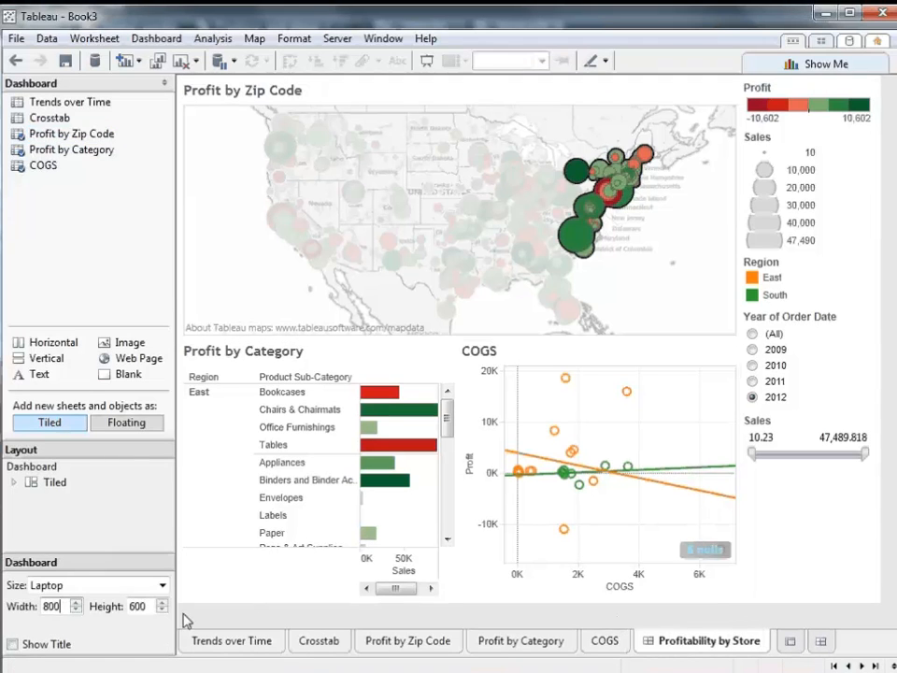
click(12, 644)
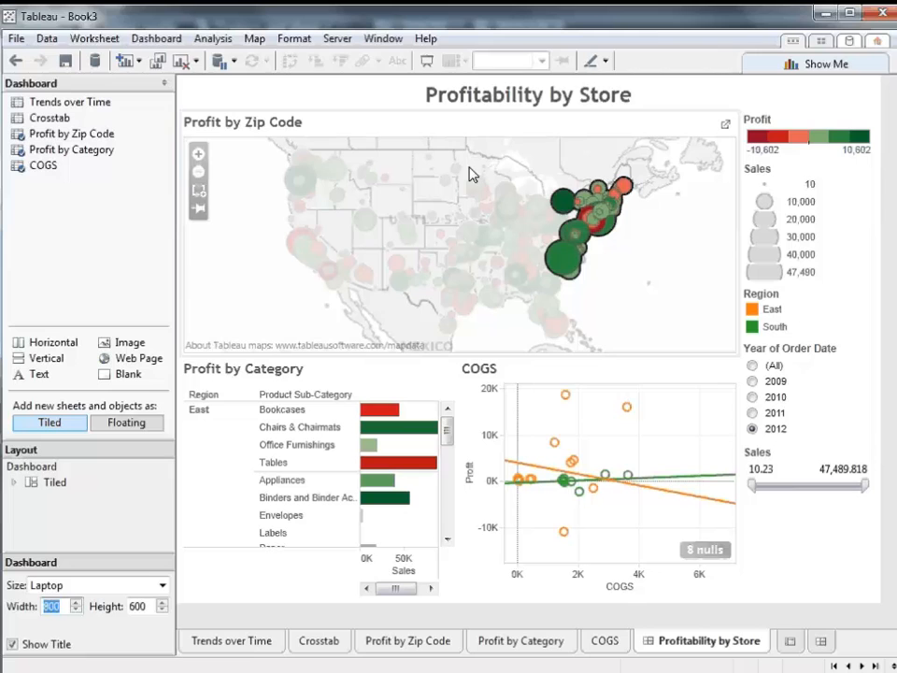
click(538, 108)
right_click(539, 109)
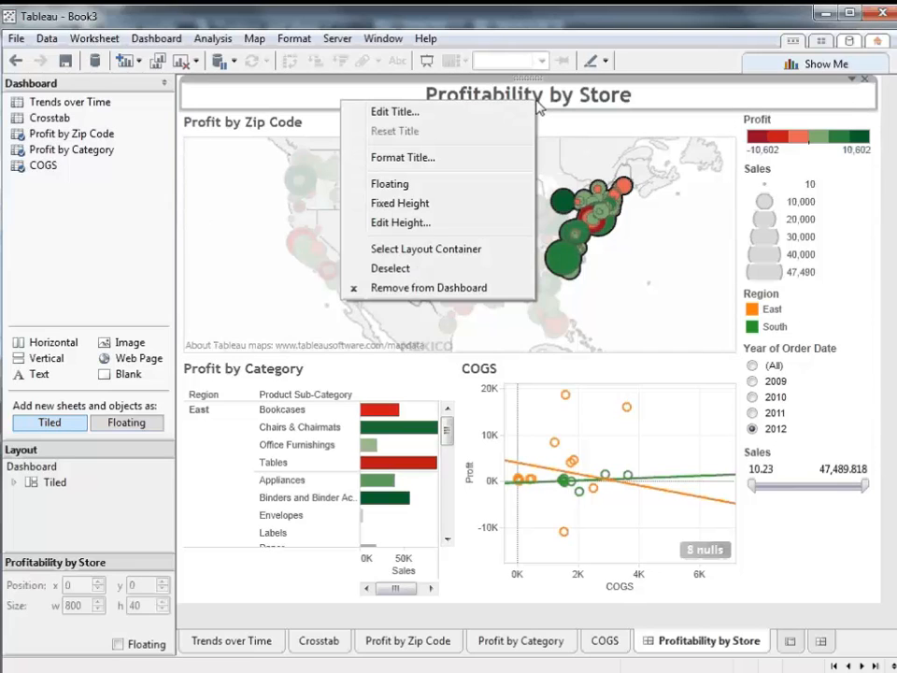
click(517, 113)
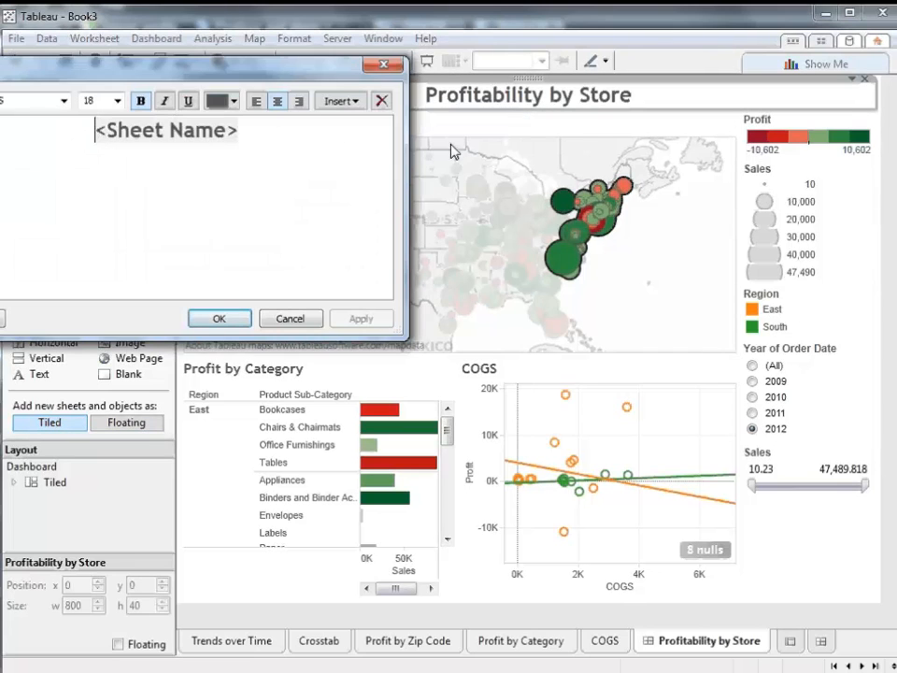
click(326, 138)
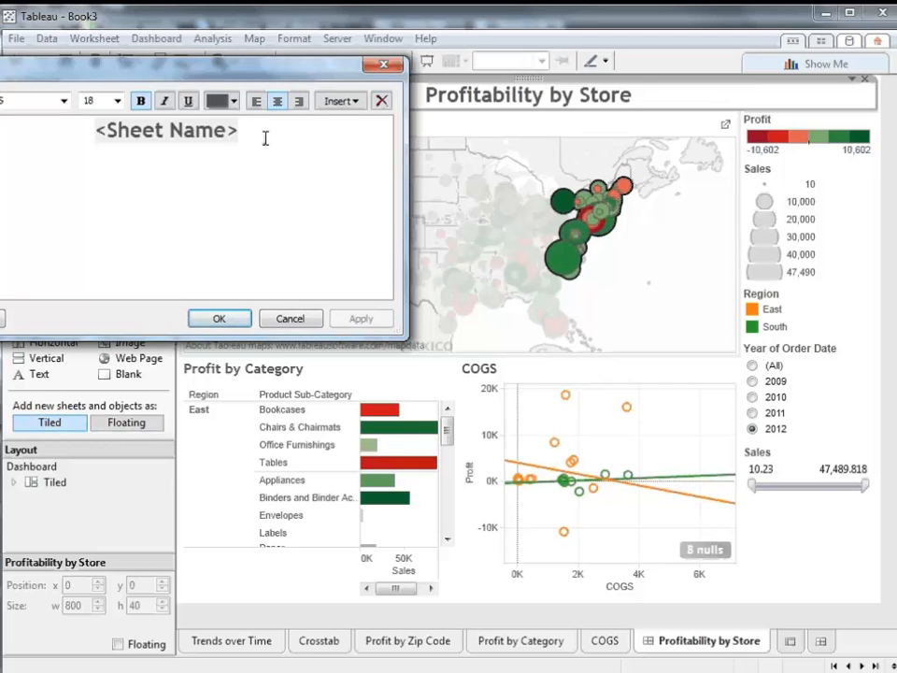
click(290, 319)
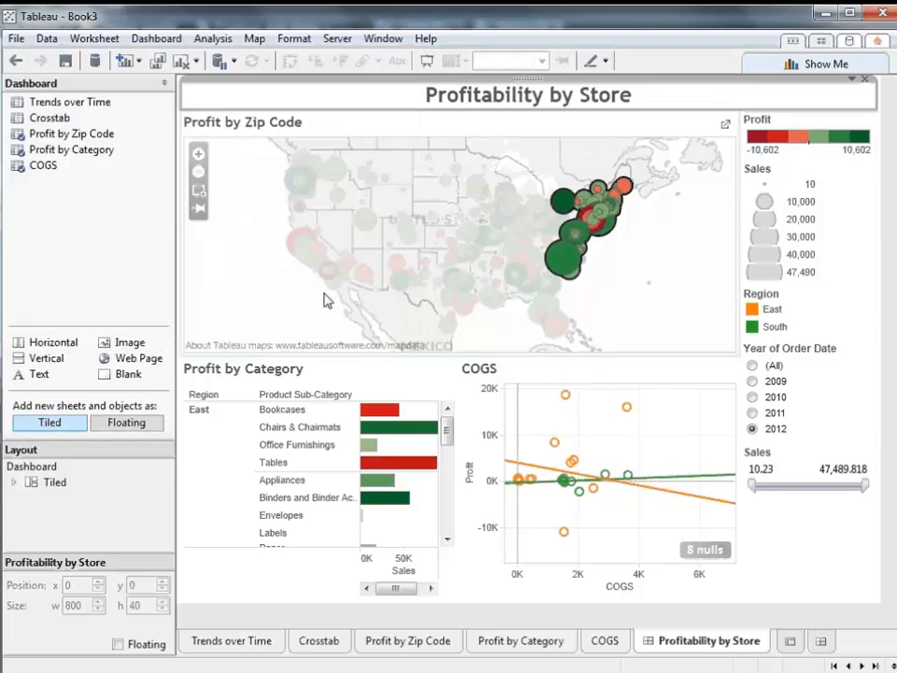
- Format the dashboard title with a light cream shading
right_click(712, 108)
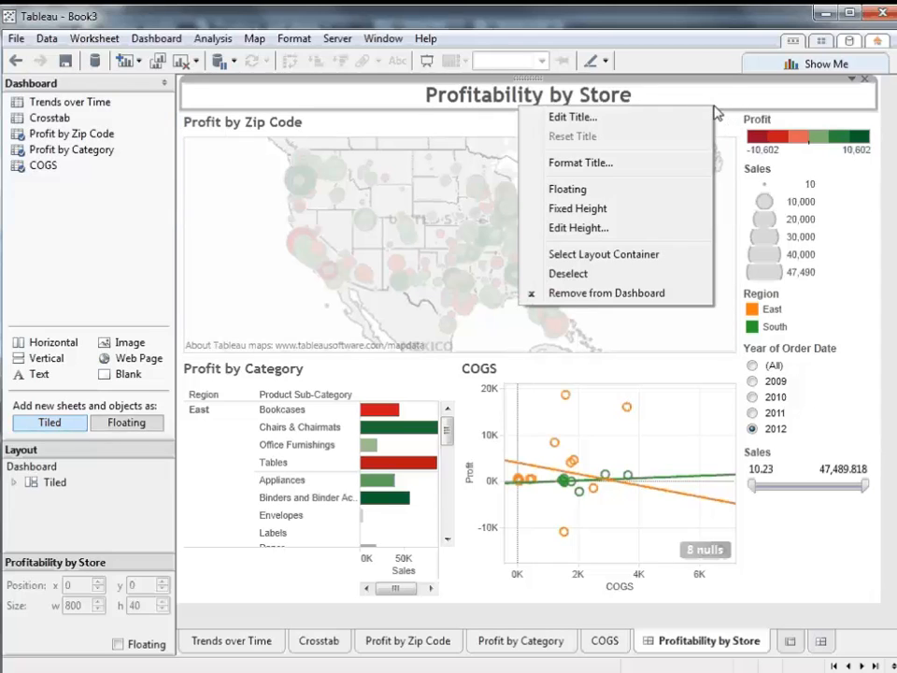
click(679, 165)
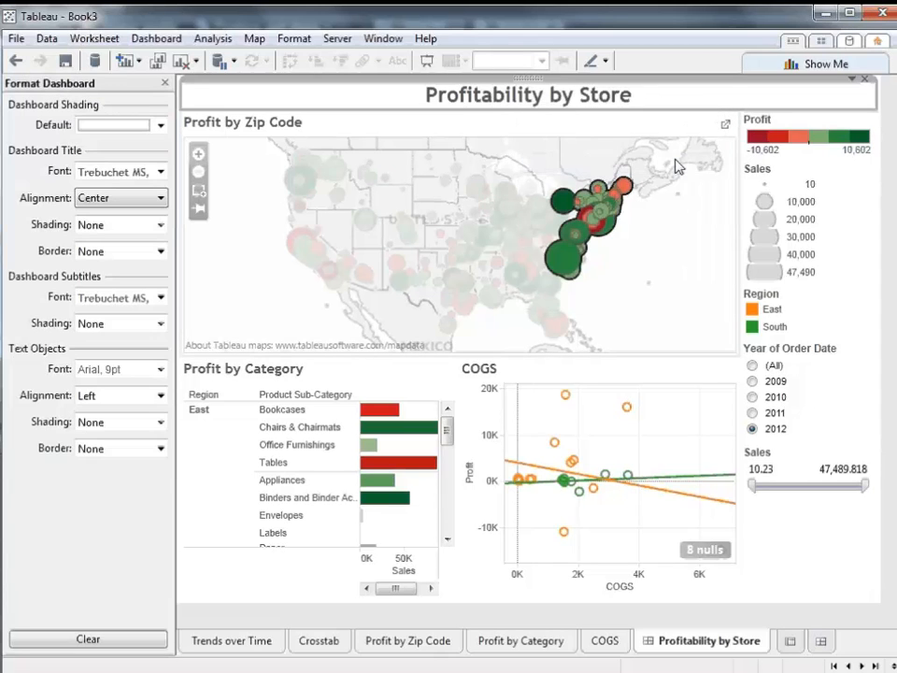
click(160, 225)
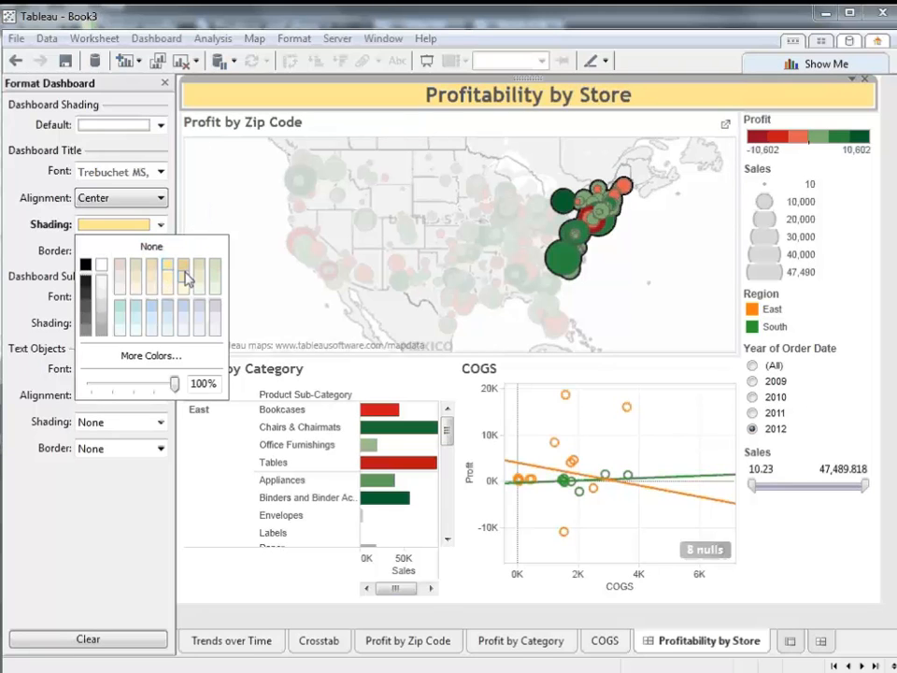
click(185, 284)
click(40, 261)
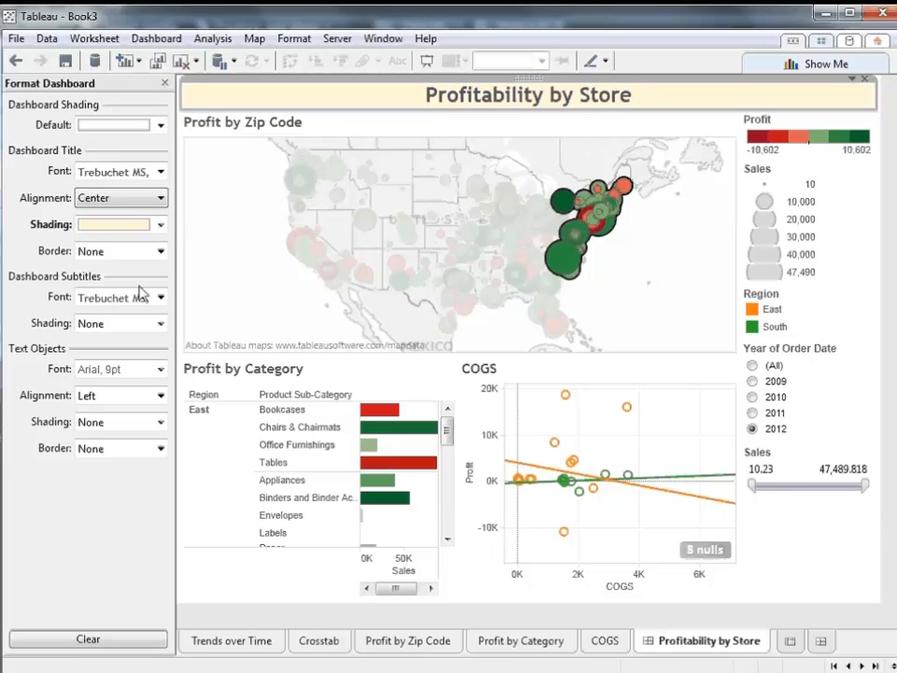
- Add a thin solid black border around the dashboard title
click(161, 252)
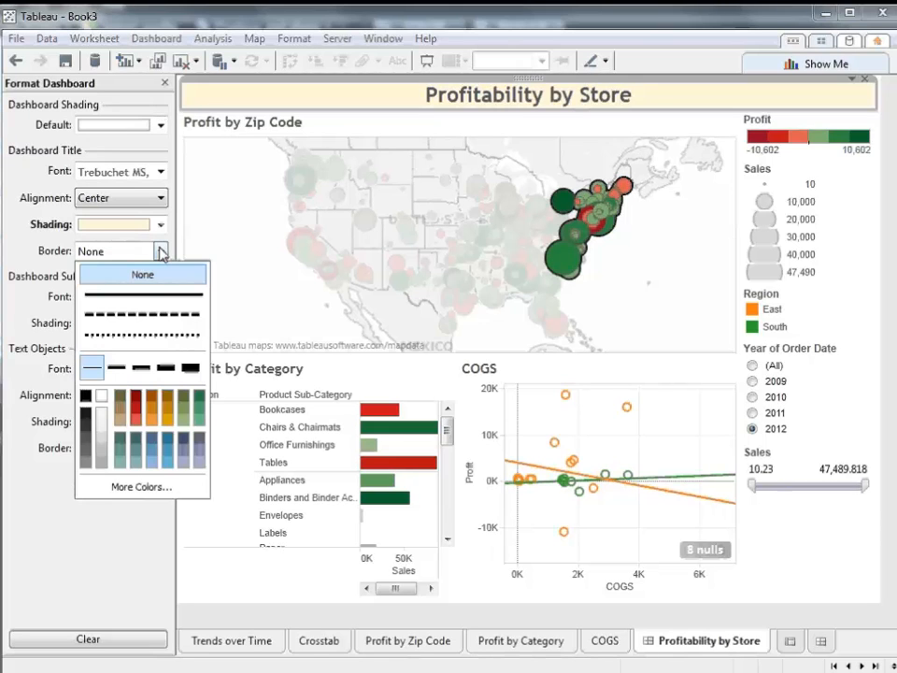
click(86, 397)
click(63, 503)
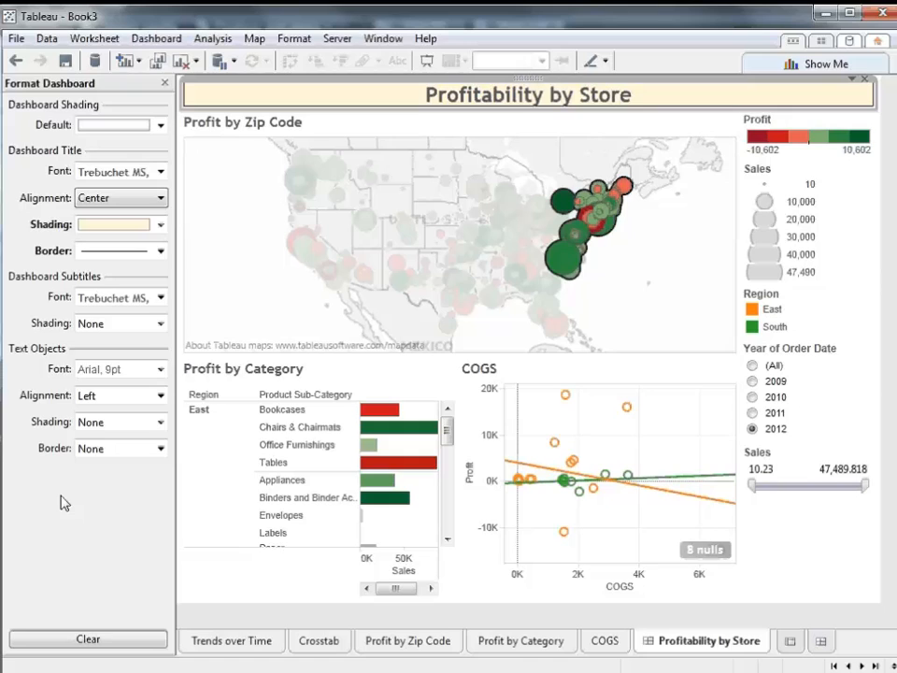
click(191, 618)
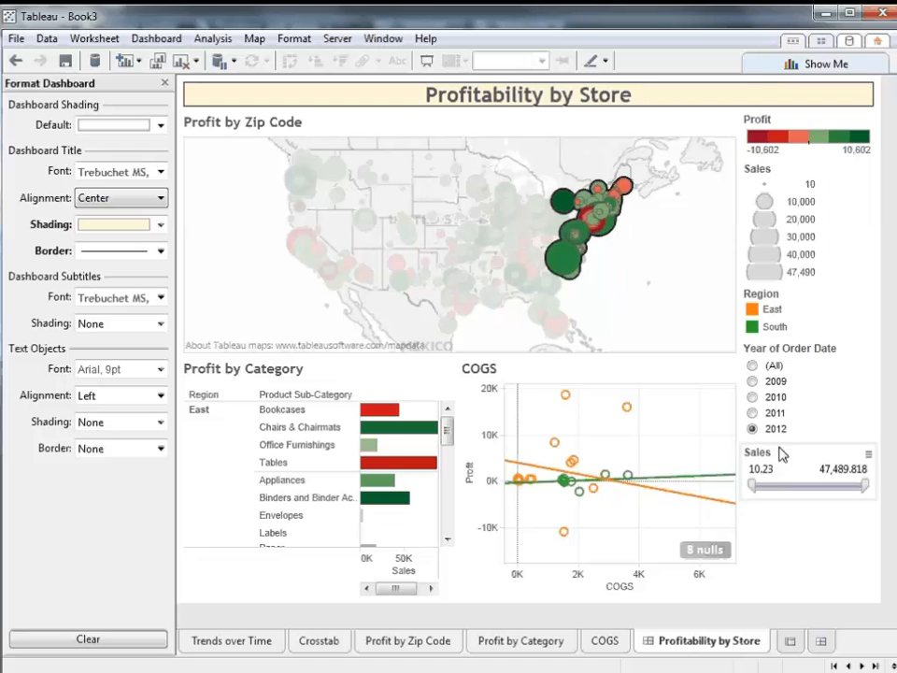
- Move the Year of Order Date filter above the Profit legend and retitle it "Choose Year"
click(840, 386)
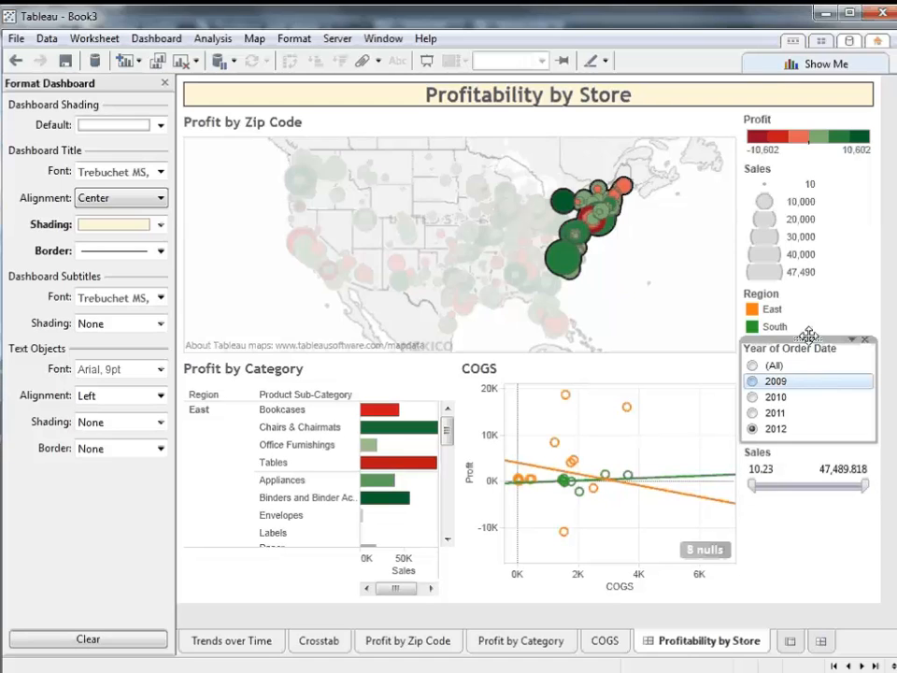
drag(808, 337, 801, 137)
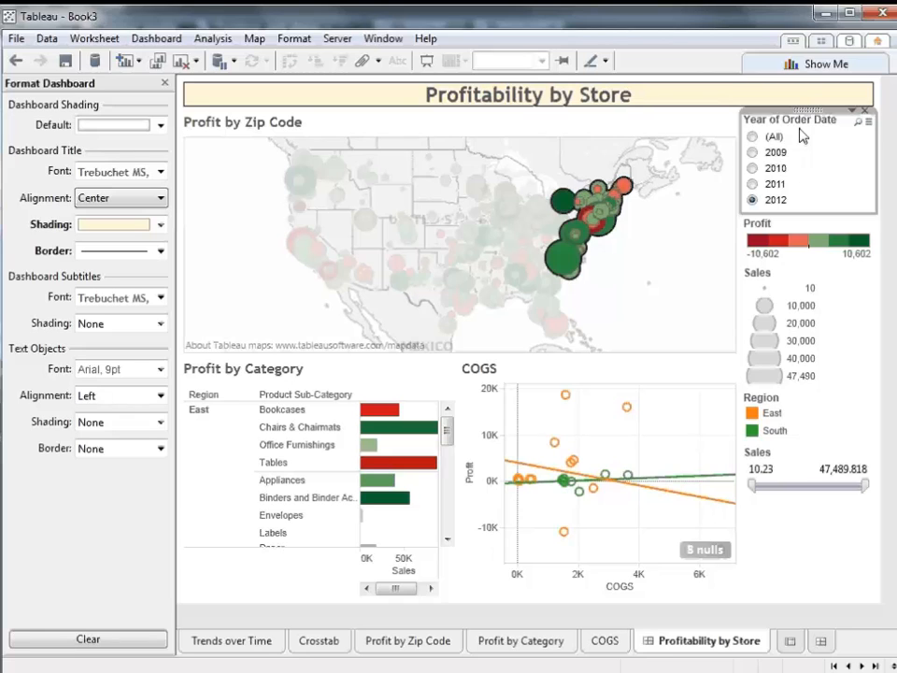
right_click(809, 127)
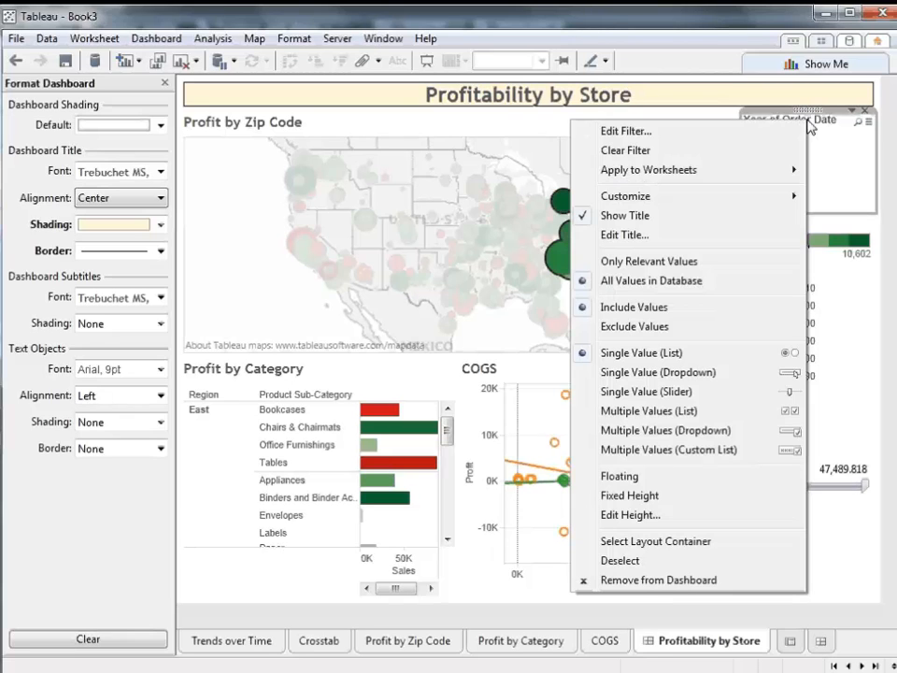
click(732, 236)
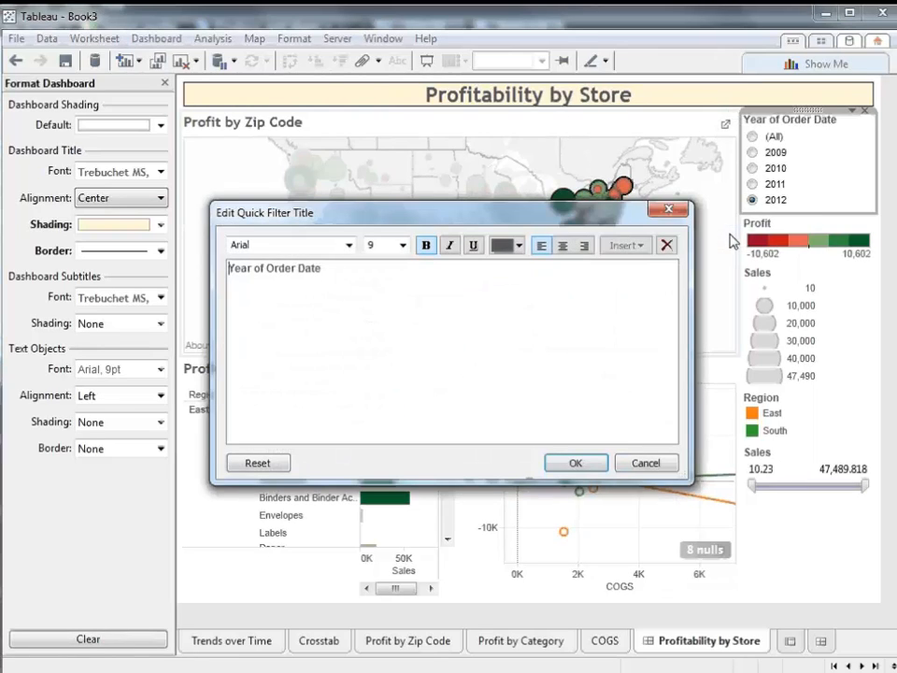
triple_click(342, 274)
text(Chose a)
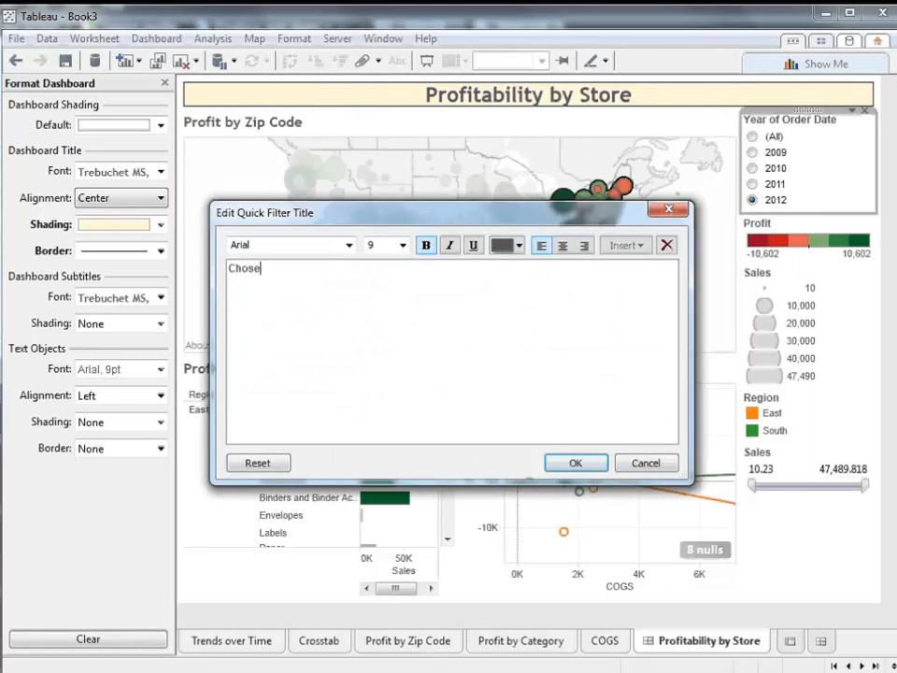
key(BackSpace)
key(BackSpace)
key(BackSpace)
key(BackSpace)
text(ose Year)
click(567, 464)
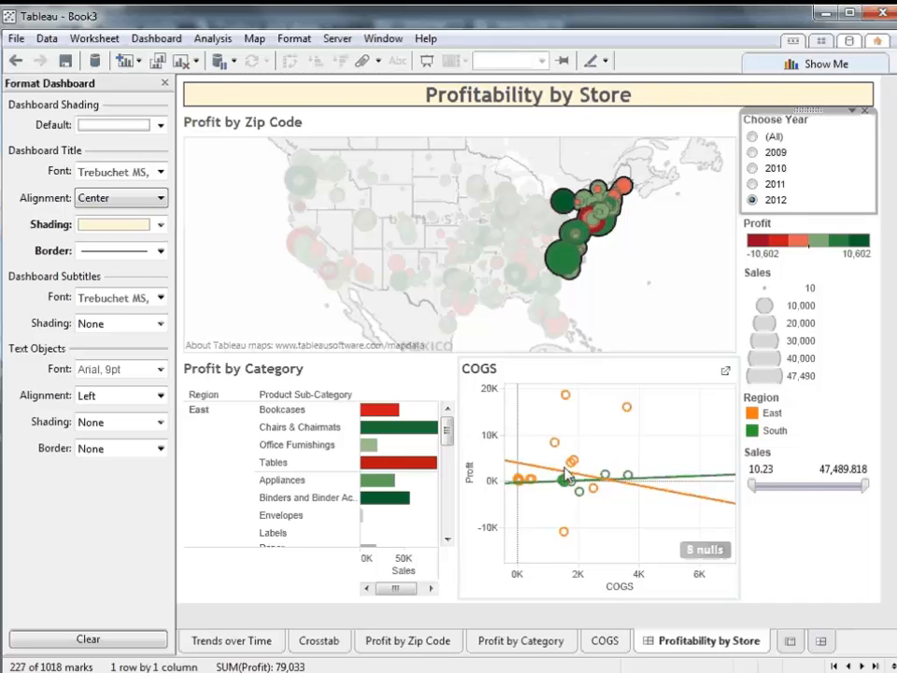
click(752, 200)
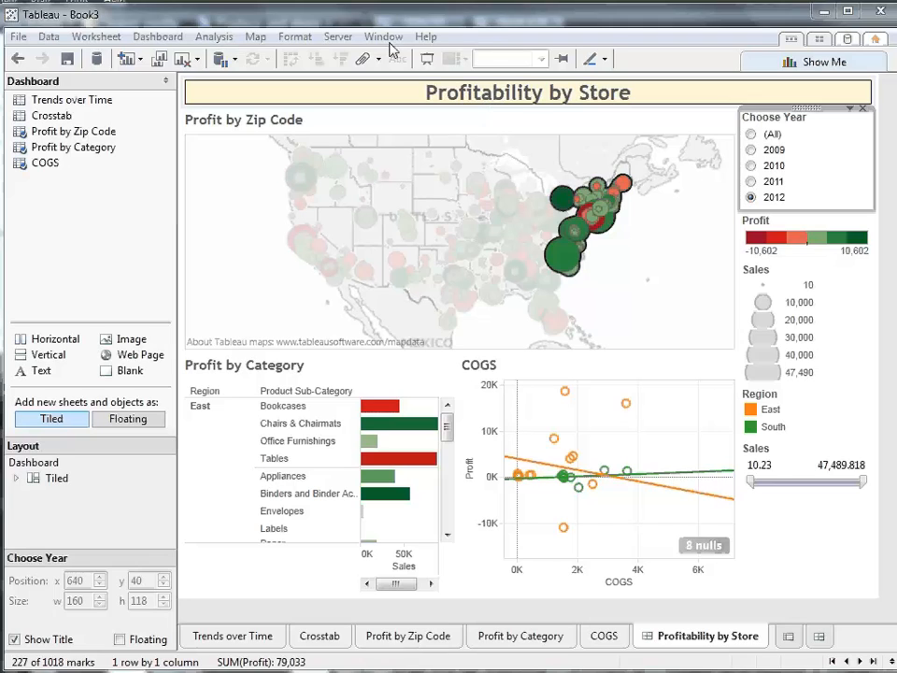
- Try to log on to Tableau Server by entering the account password and choosing the Tableau Marketing site
click(351, 41)
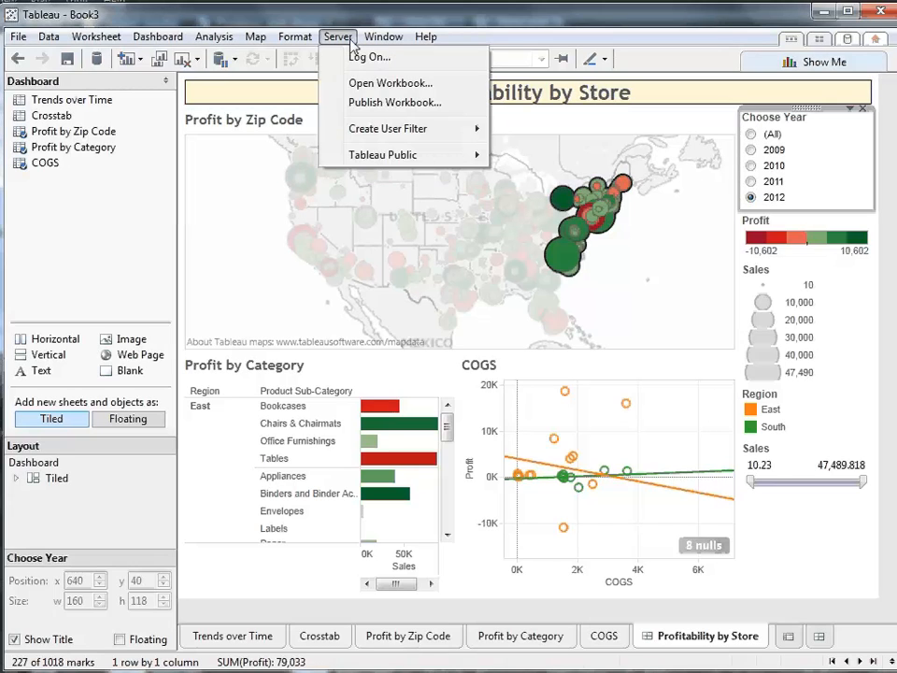
click(356, 60)
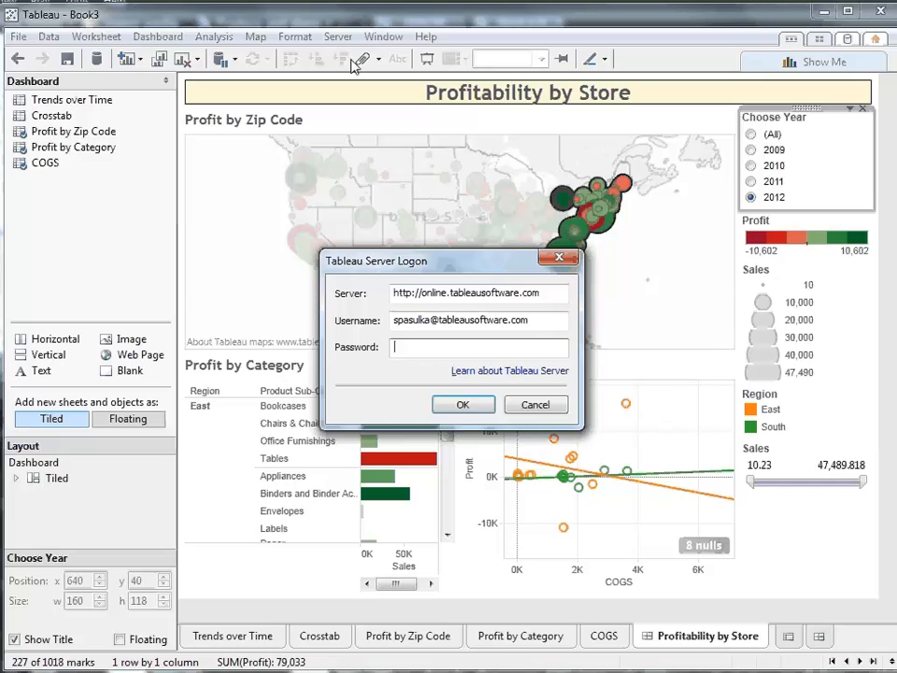
text(••••••••)
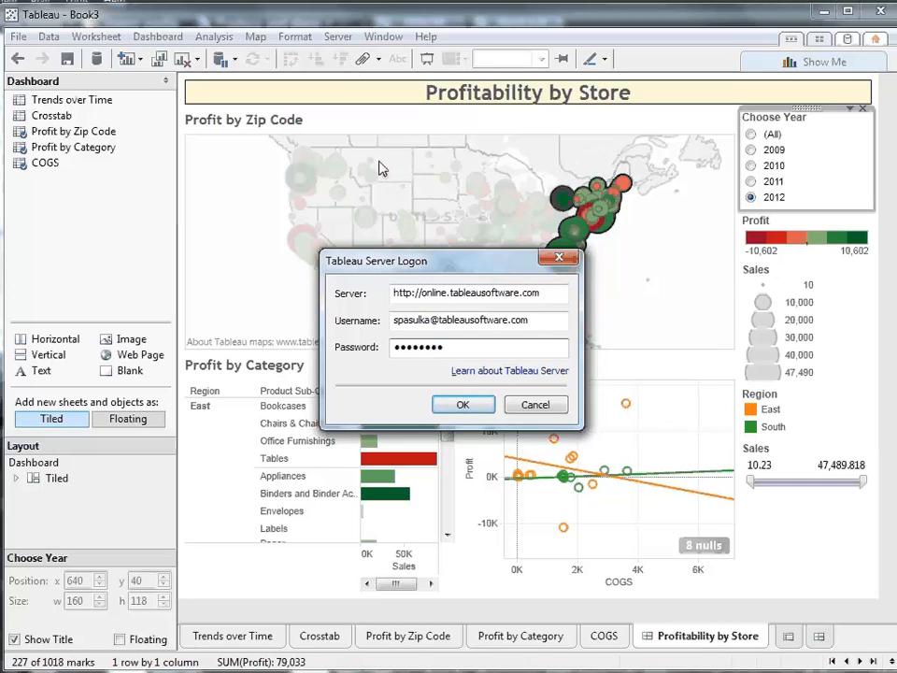
click(459, 408)
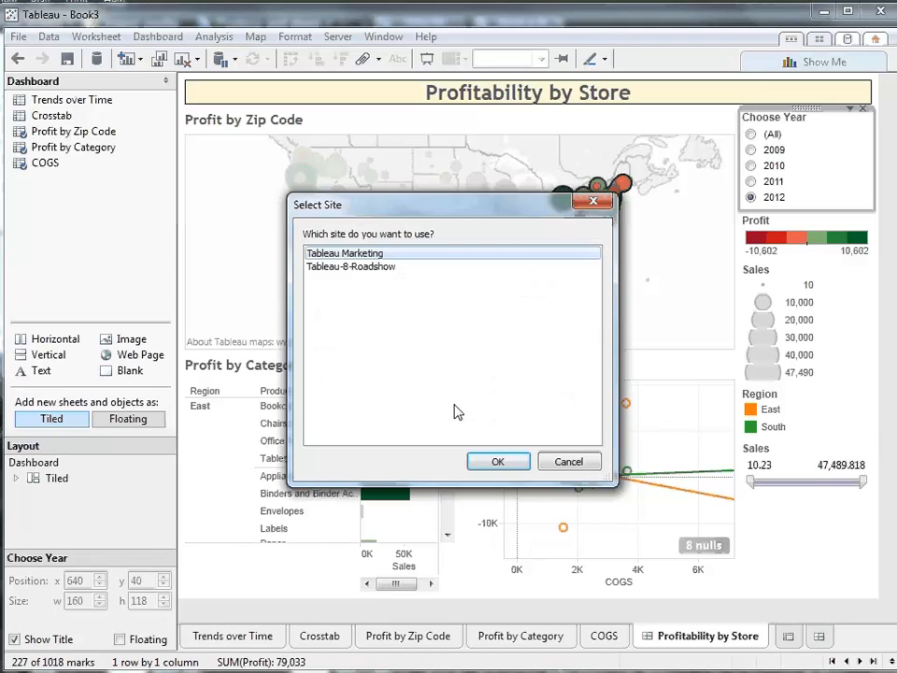
click(476, 462)
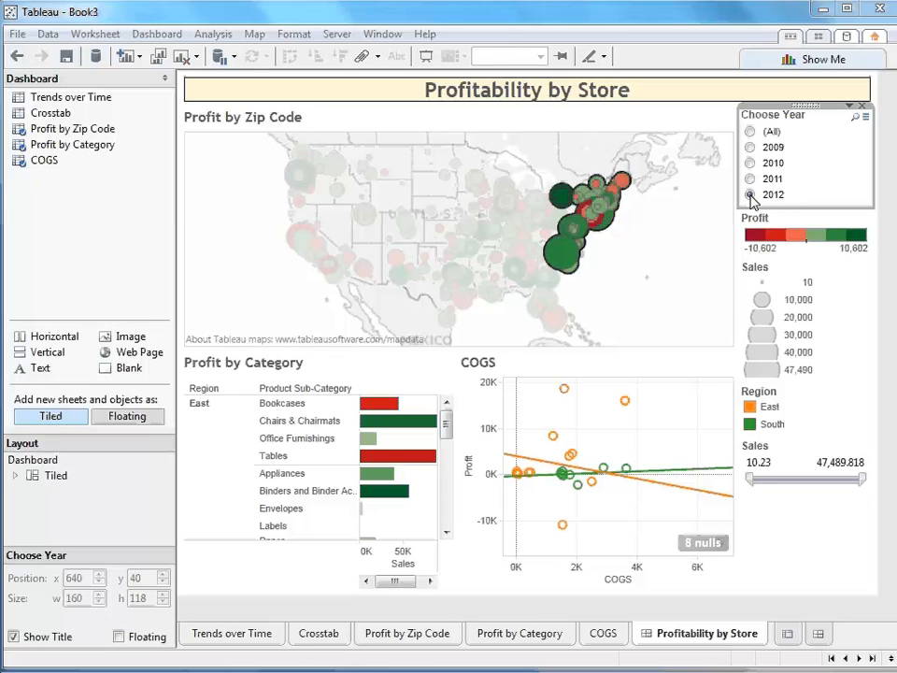
- Log on to online.tableausoftware.com with the account password and use the Tableau Marketing site
click(334, 34)
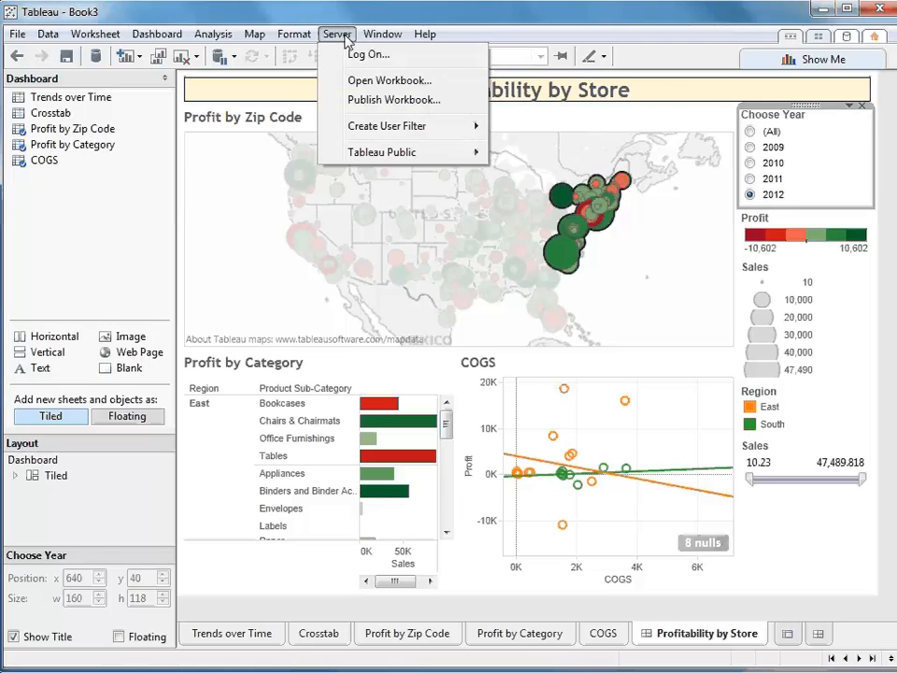
click(365, 54)
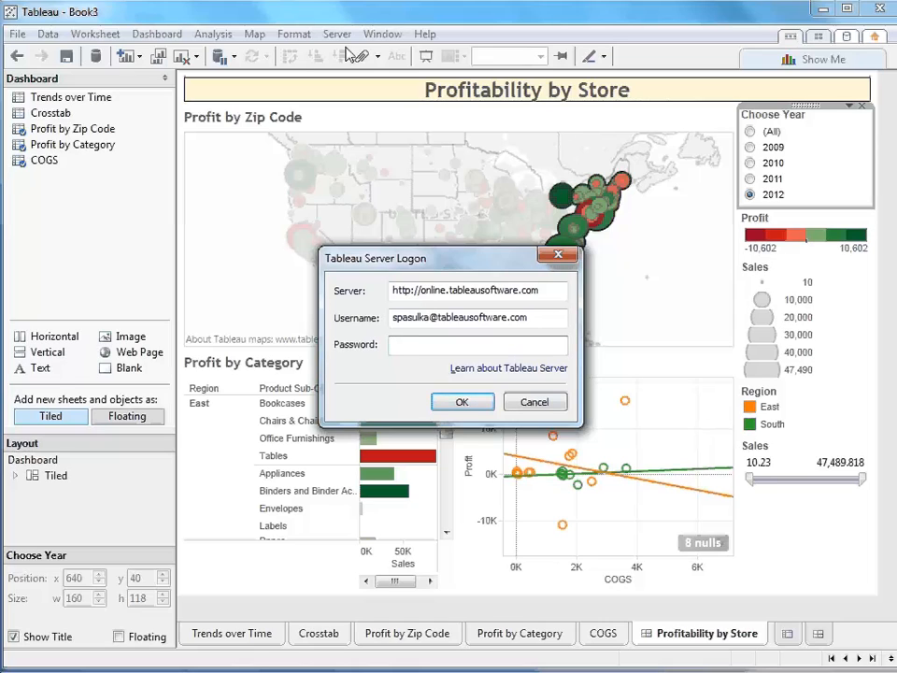
text(••••••••)
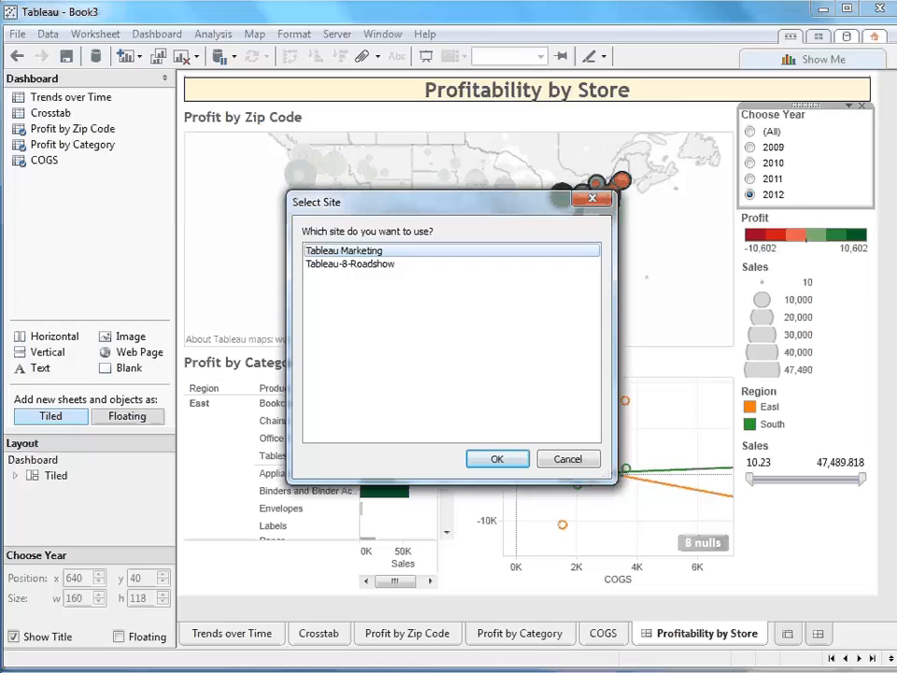
click(498, 457)
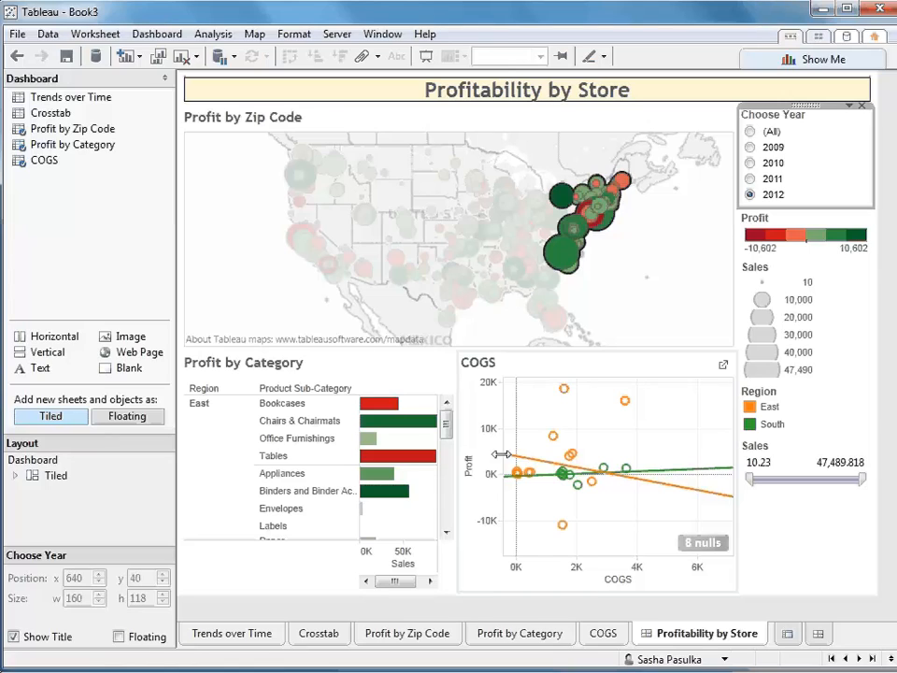
- Start publishing the workbook to the server and add an individual user's permissions, also allowing Web Edit and Download/Web Save As
click(337, 33)
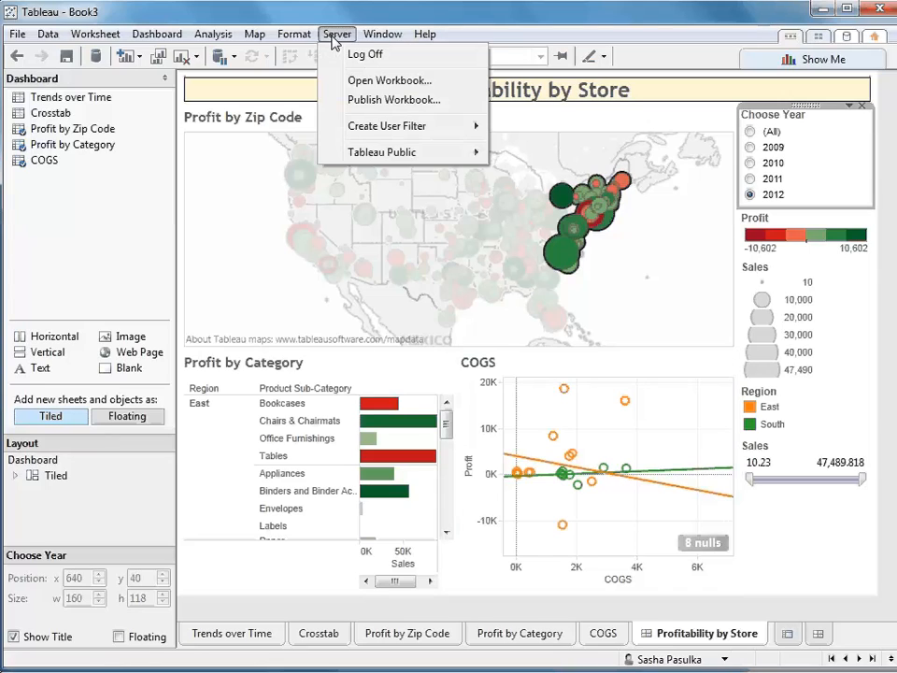
click(366, 100)
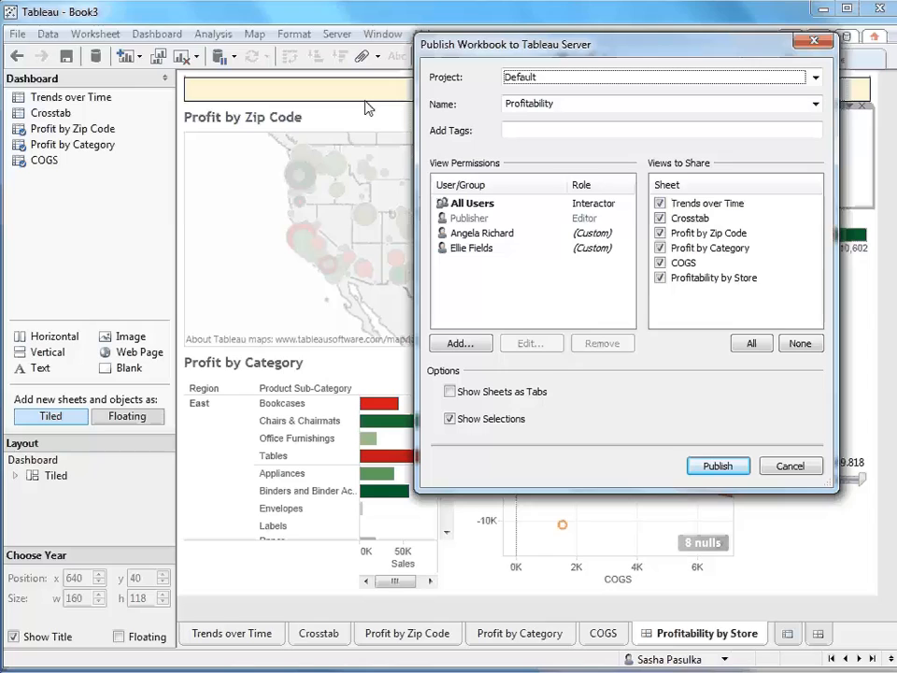
click(462, 344)
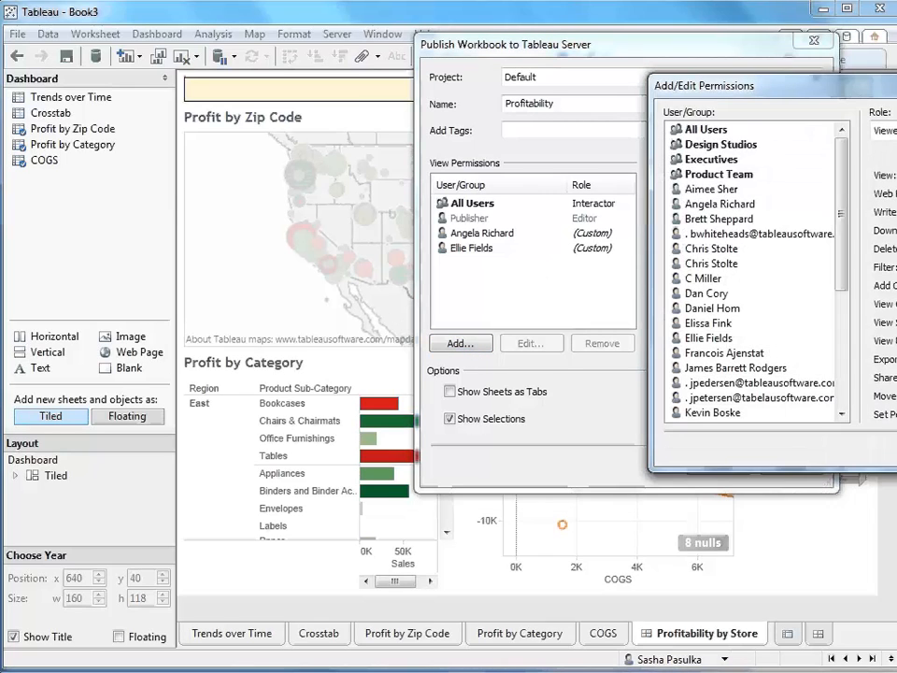
drag(701, 85, 320, 132)
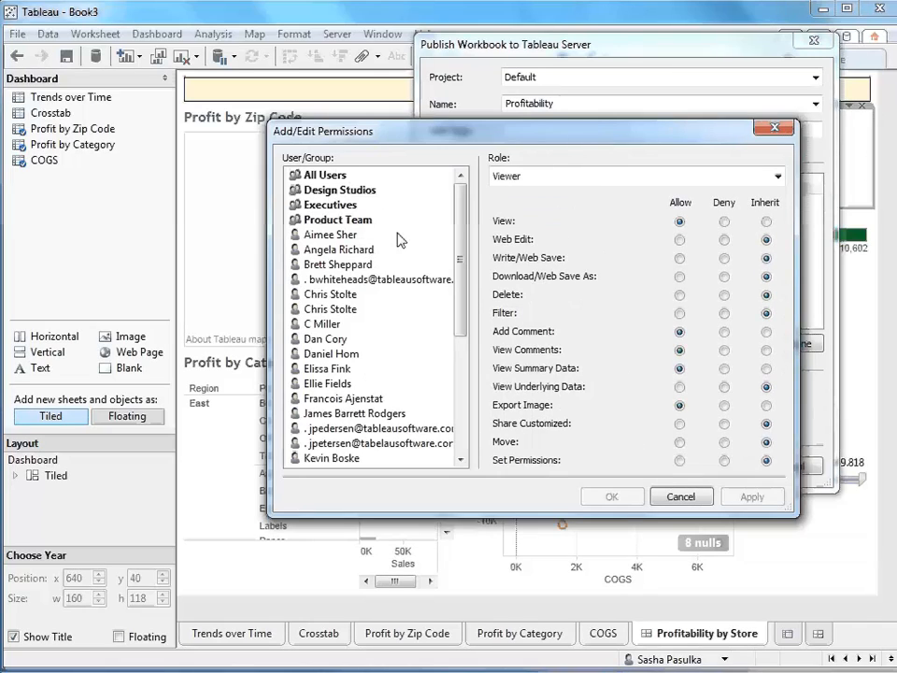
click(340, 236)
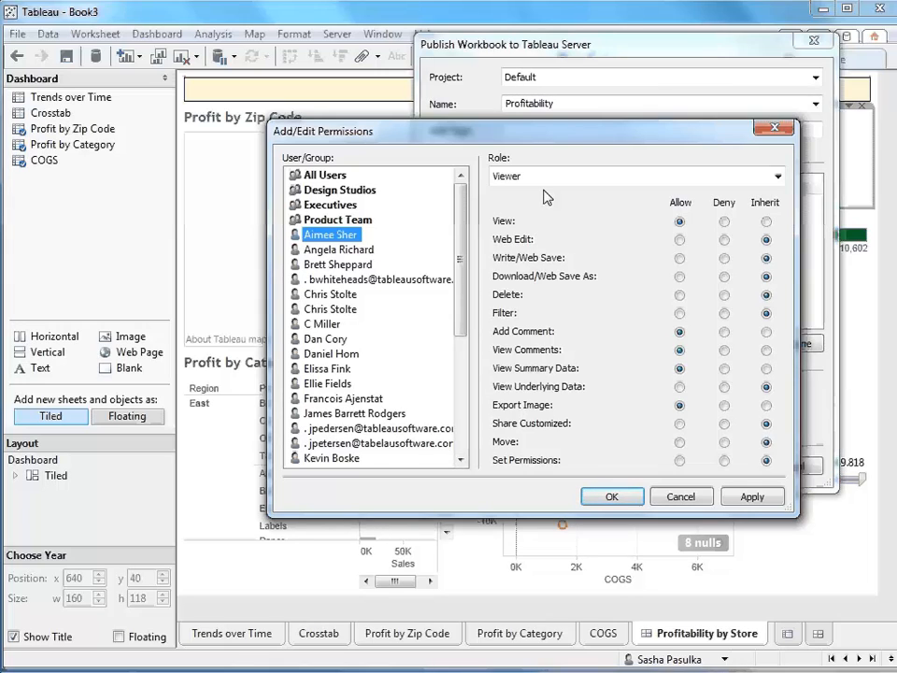
click(680, 240)
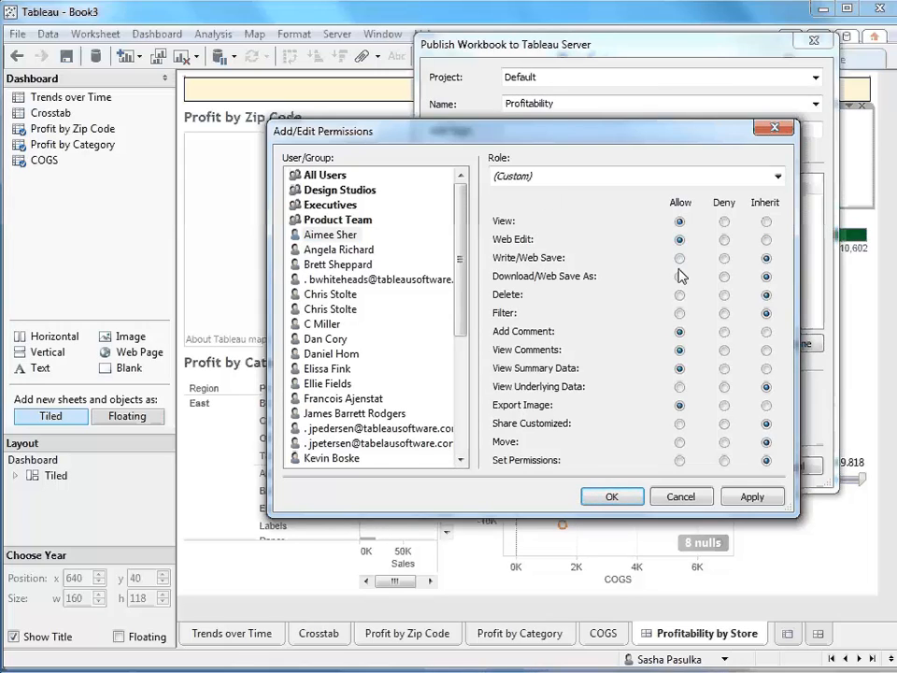
click(679, 277)
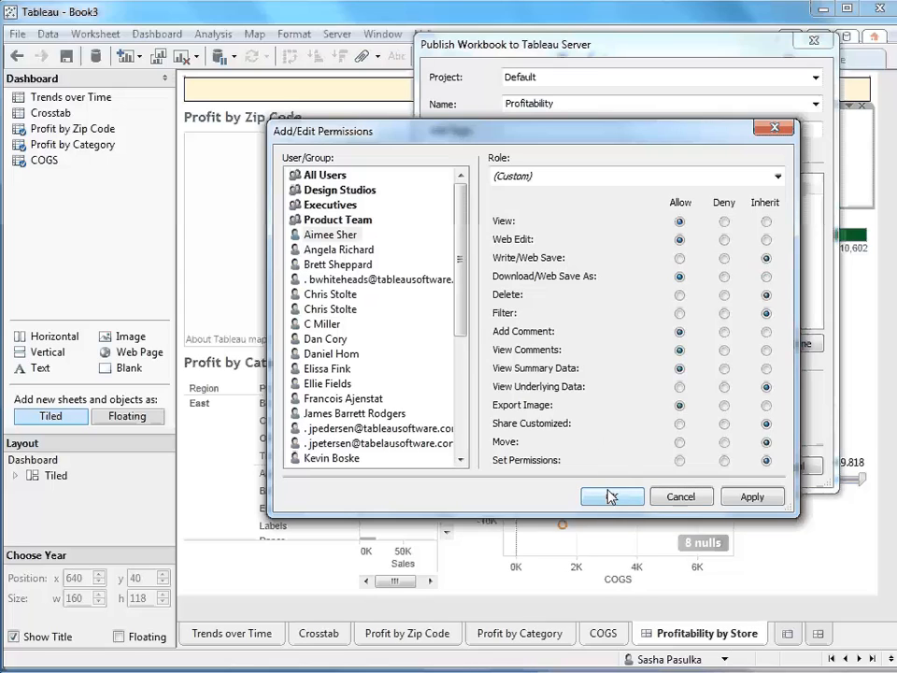
click(746, 497)
click(609, 494)
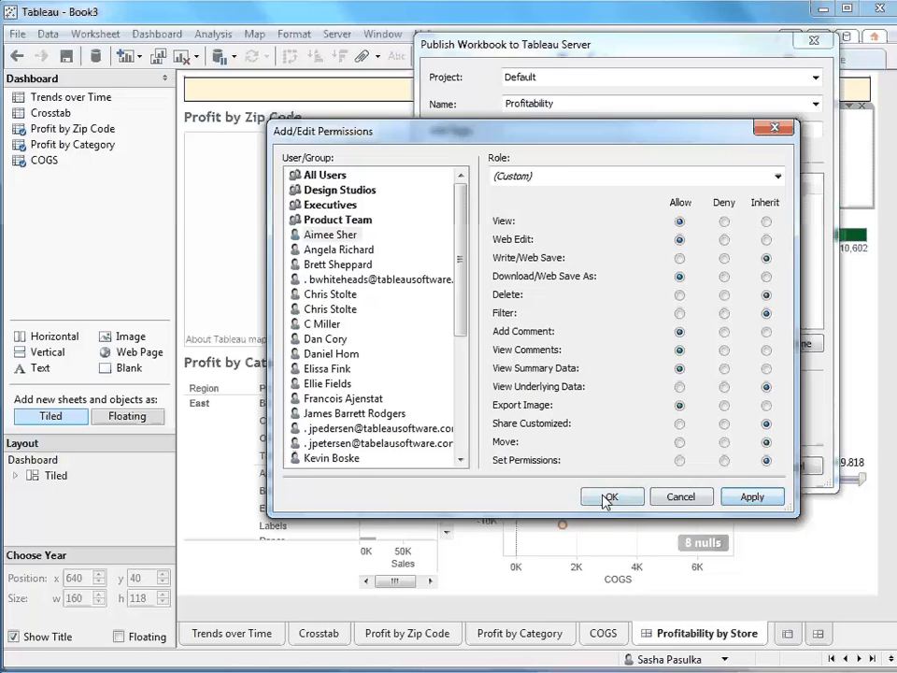
- Publish the Profitability workbook over the existing one and open its Profitability by Store view in the browser
click(720, 467)
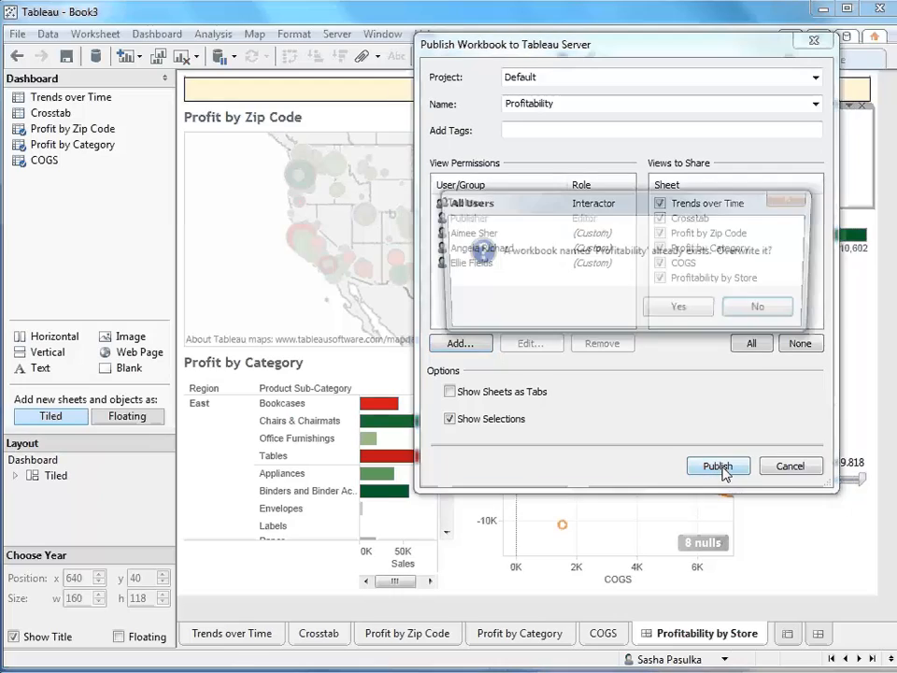
click(681, 308)
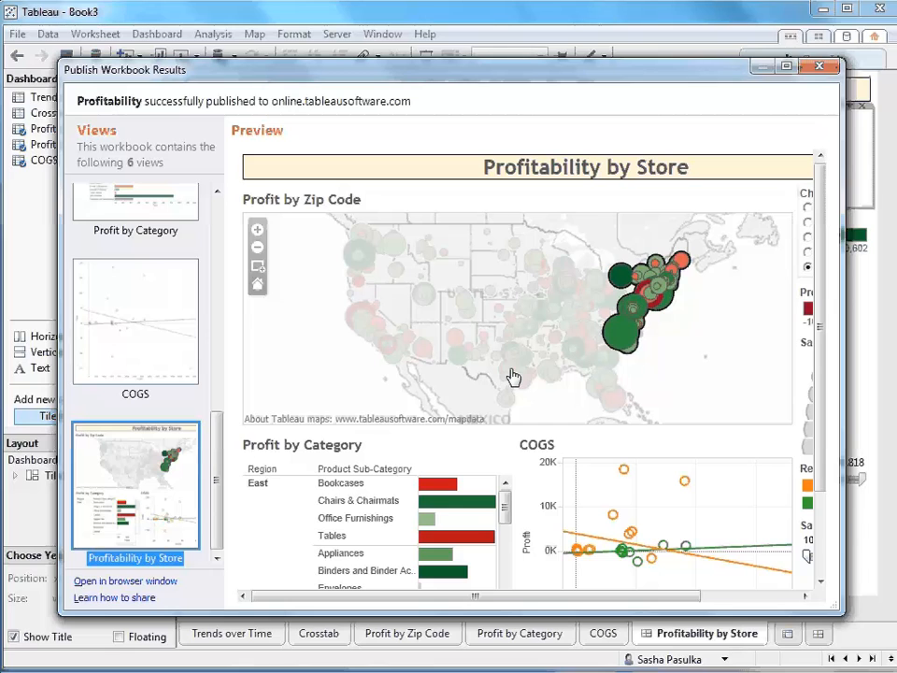
click(167, 581)
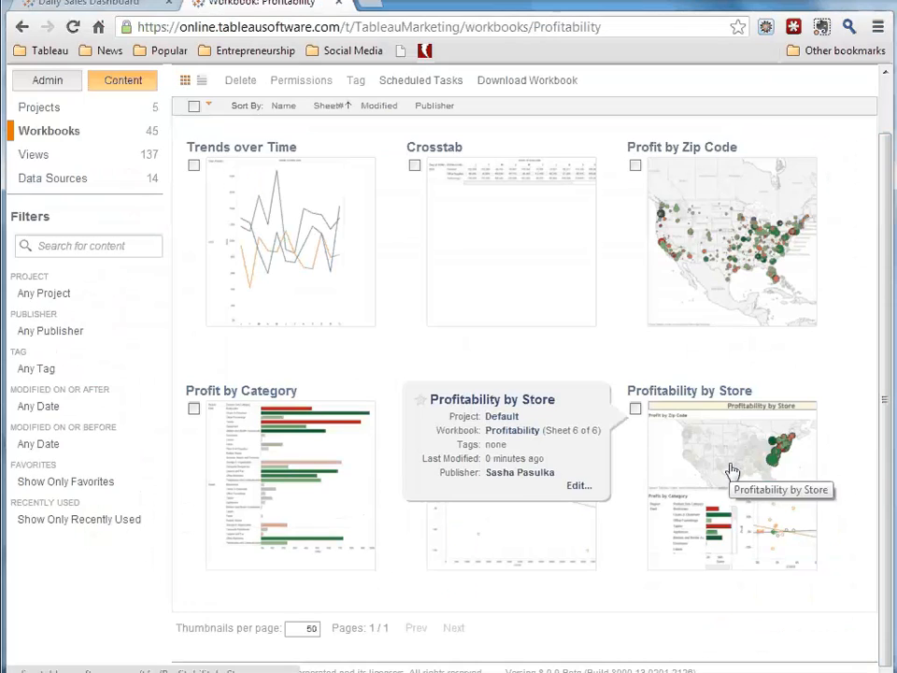
click(734, 469)
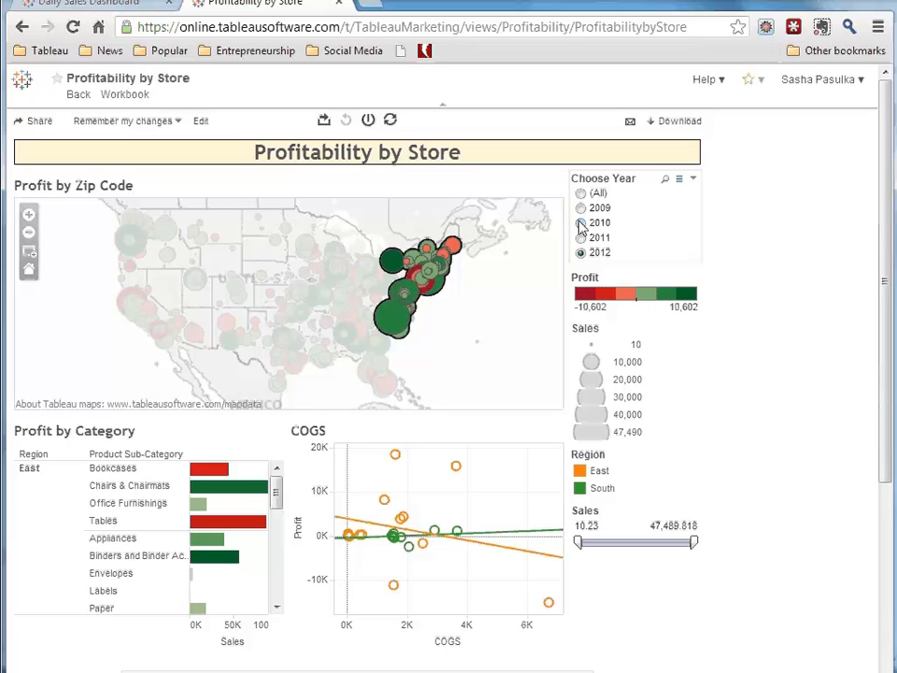
- Filter the published dashboard to all years with minimum sales of about 45,724, and browse the Profit by Category list down to South
click(582, 194)
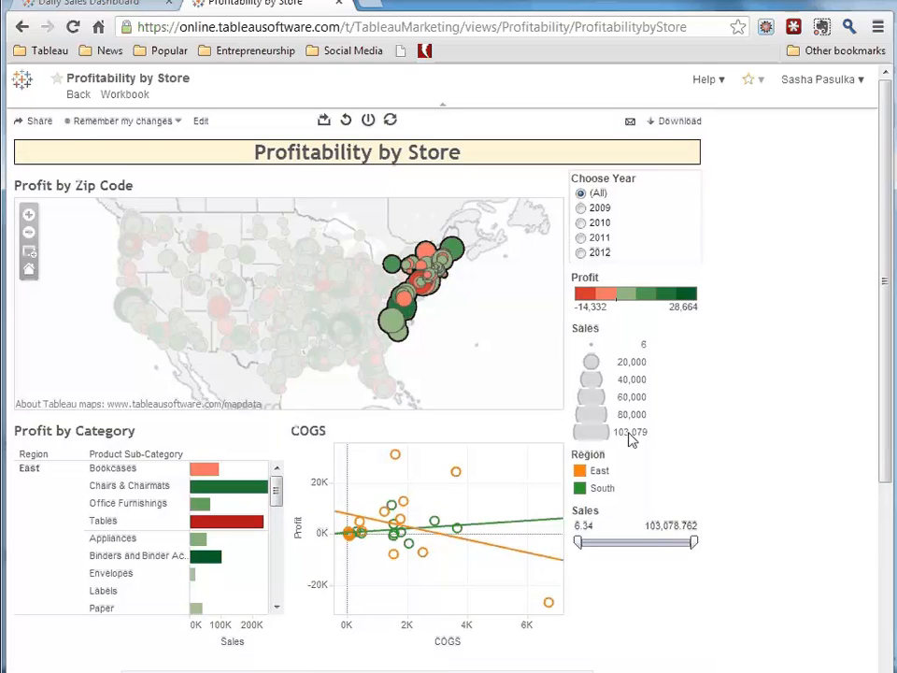
drag(577, 542, 626, 542)
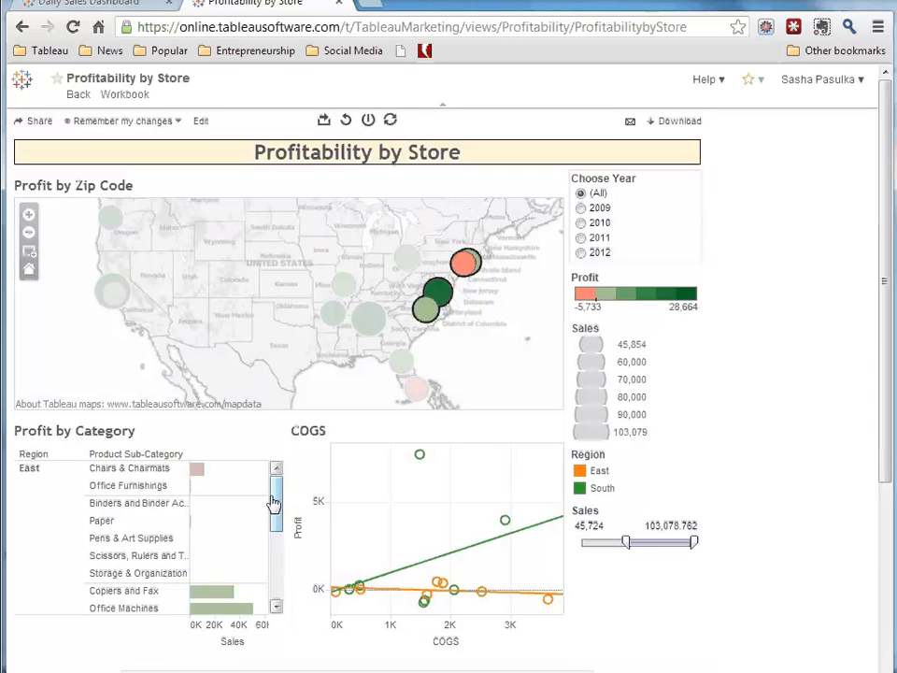
drag(273, 503, 279, 549)
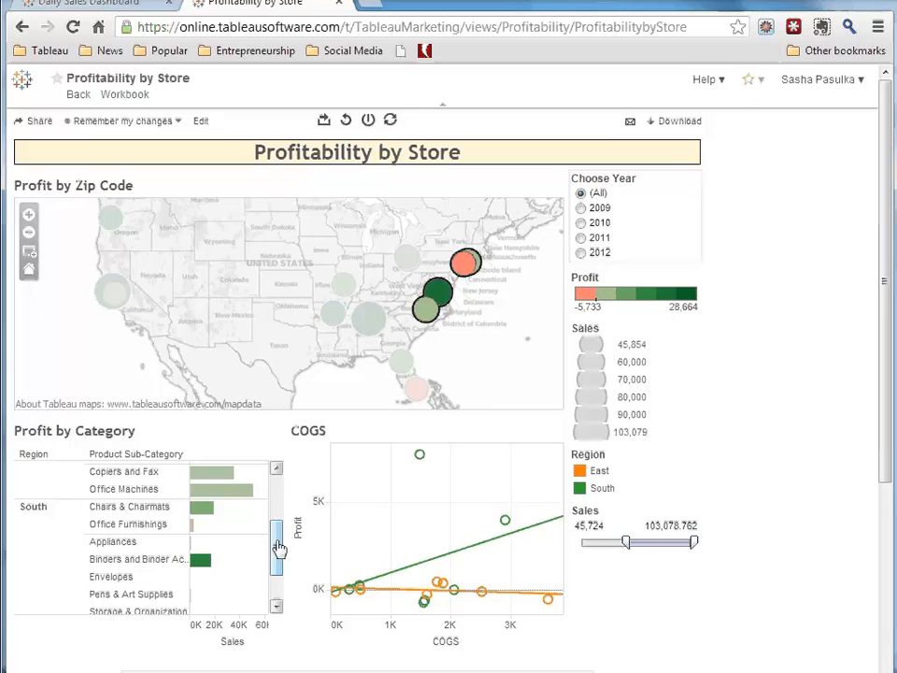
- Examine the published view's email link and embed code for sharing, and close the sharing options
click(34, 123)
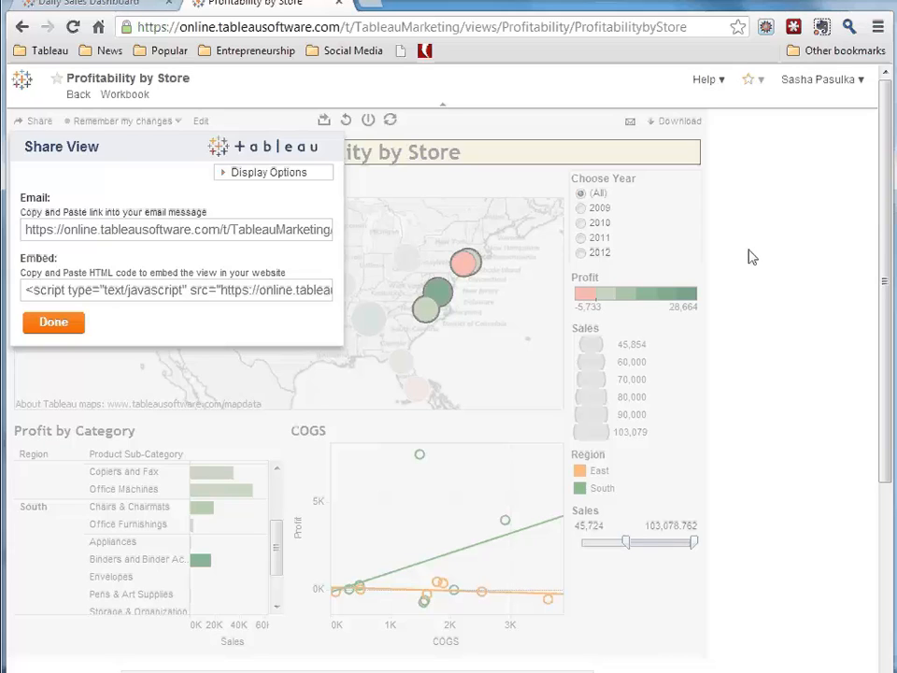
click(53, 327)
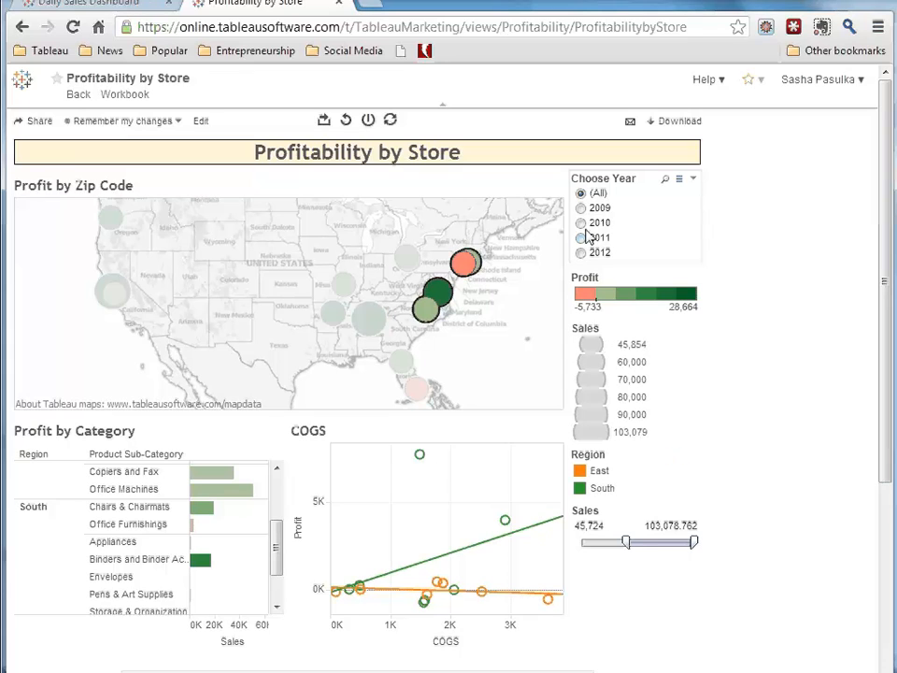
- Filter the published dashboard to 2009 and remember the changes as a custom view named "2009 East"
click(582, 209)
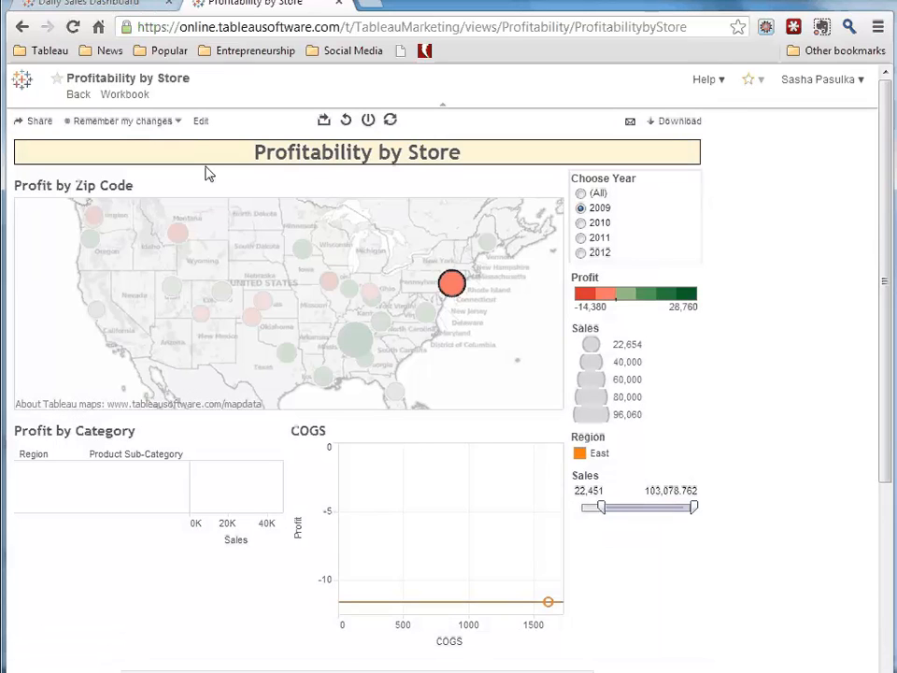
click(179, 122)
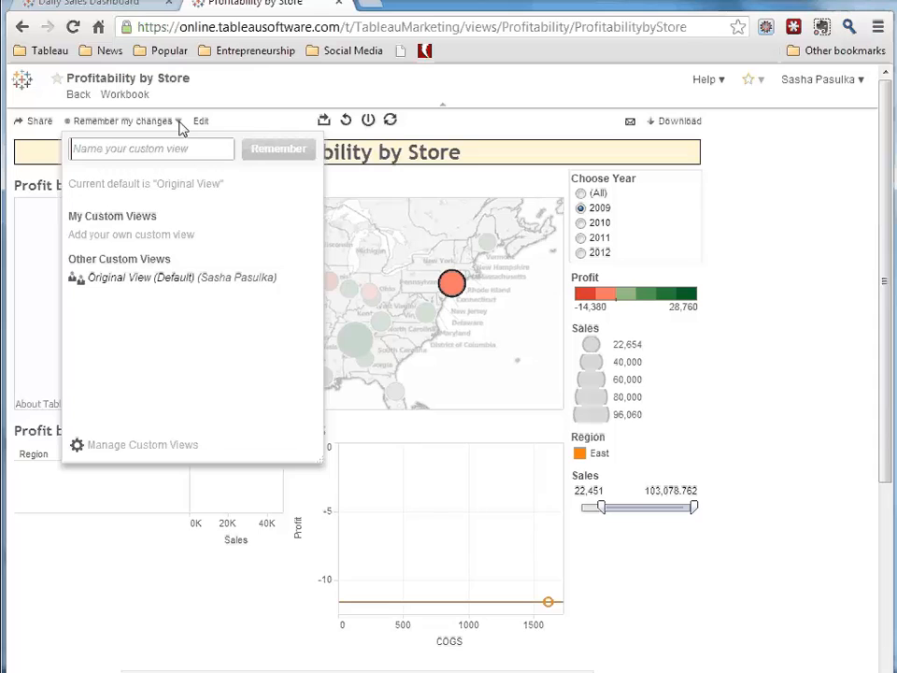
click(280, 149)
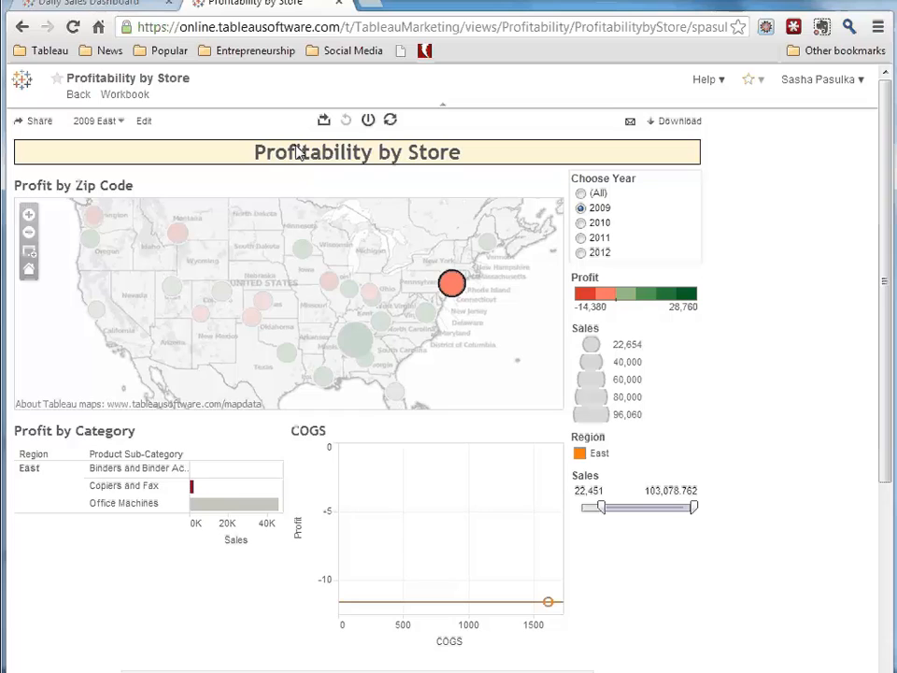
- Examine the email subscription options for this view, including the Daily subscription schedule, and close them without subscribing
click(393, 121)
click(630, 122)
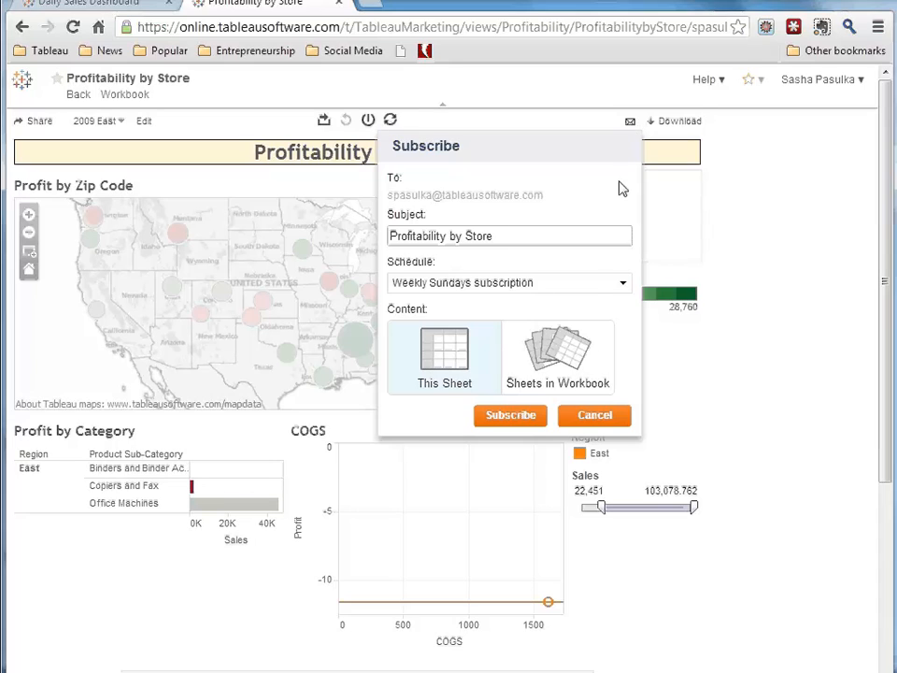
click(601, 286)
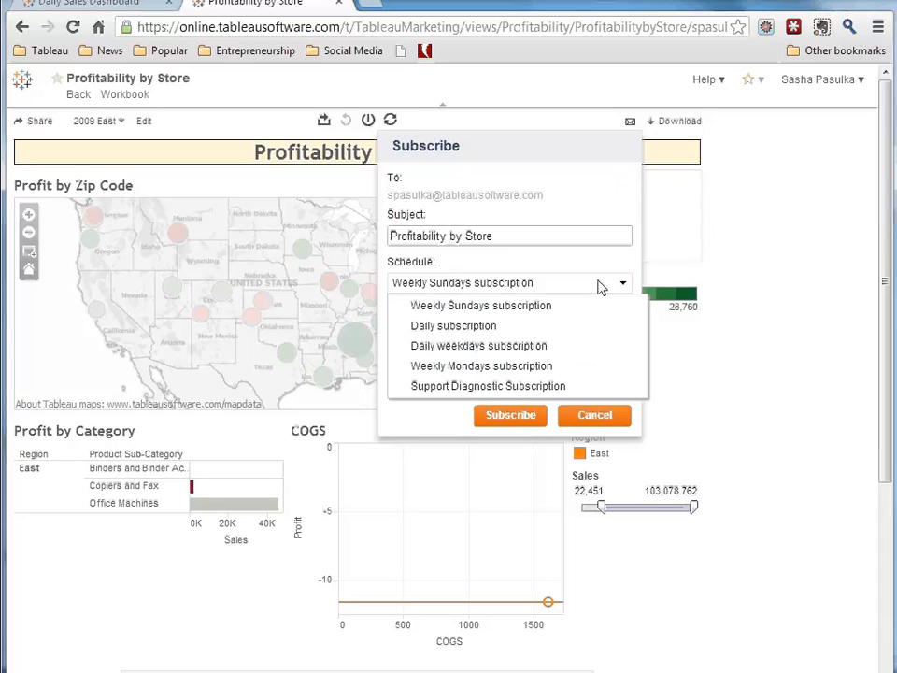
click(579, 325)
click(595, 416)
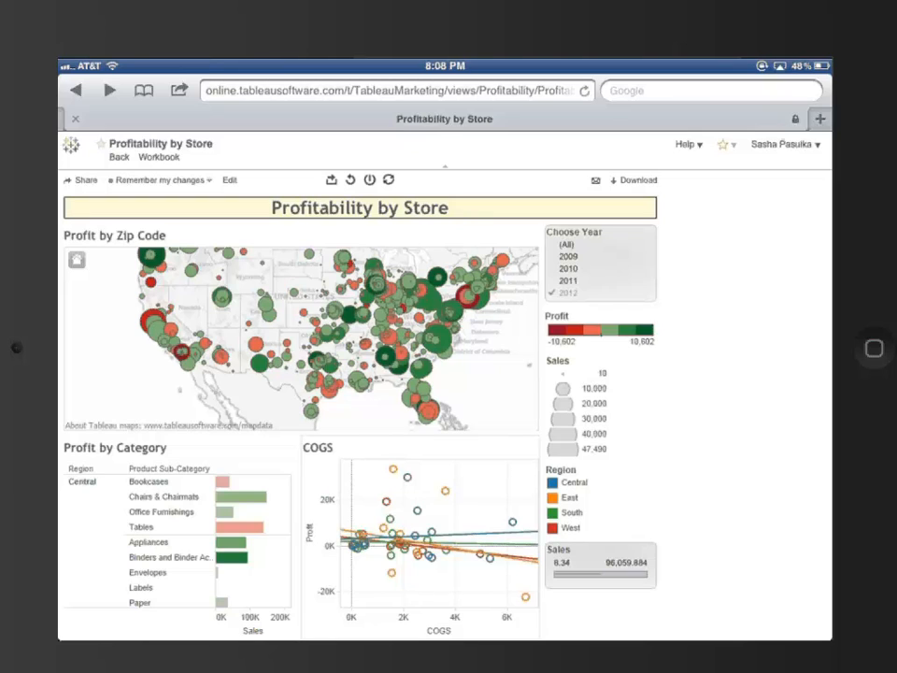
- In the dashboard on the iPad, show all years, and briefly highlight the East region before clearing the highlight
click(601, 263)
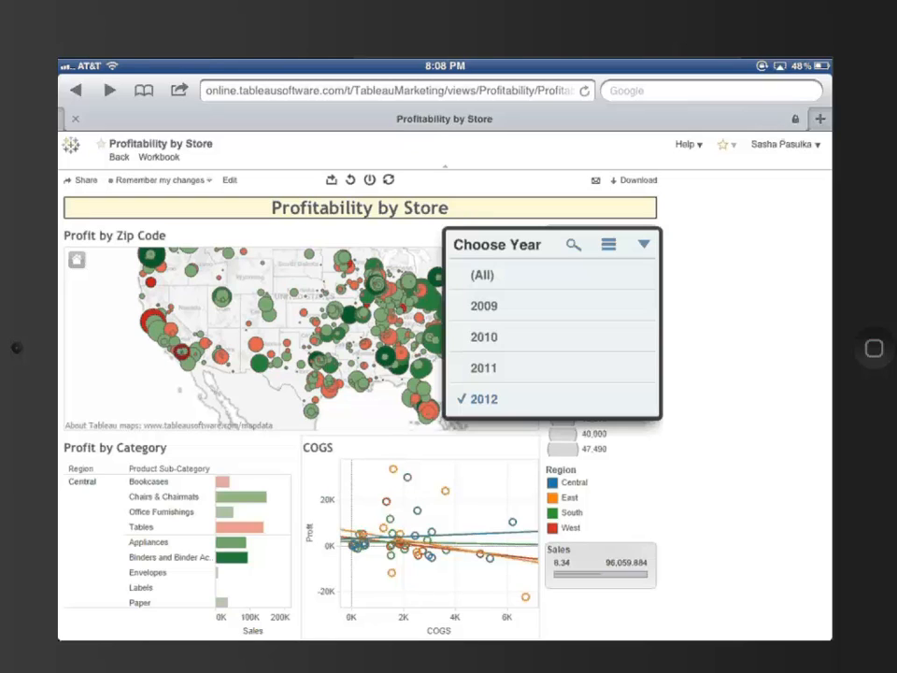
click(483, 275)
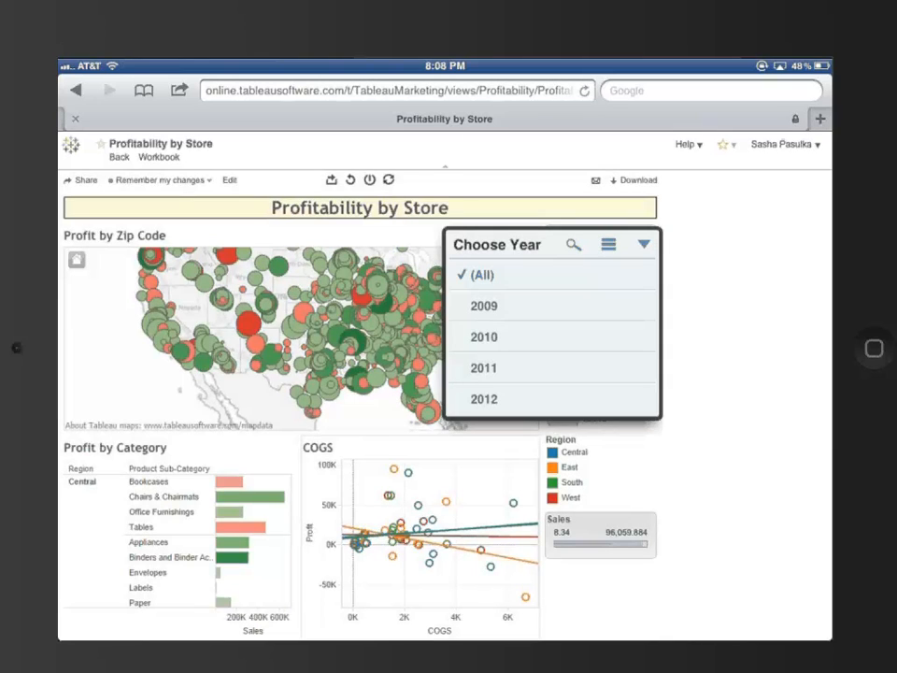
click(743, 327)
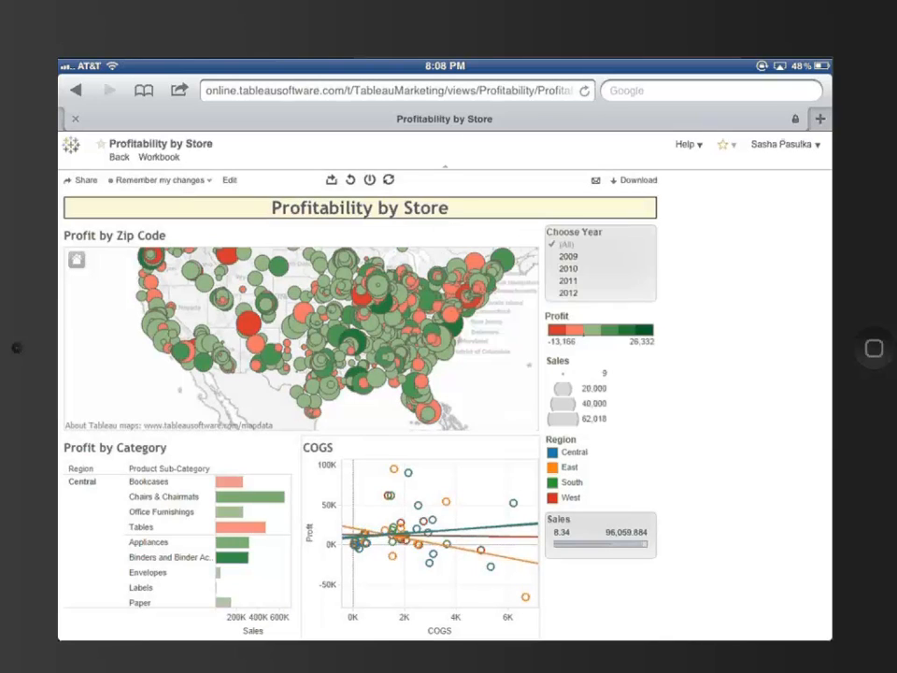
click(569, 466)
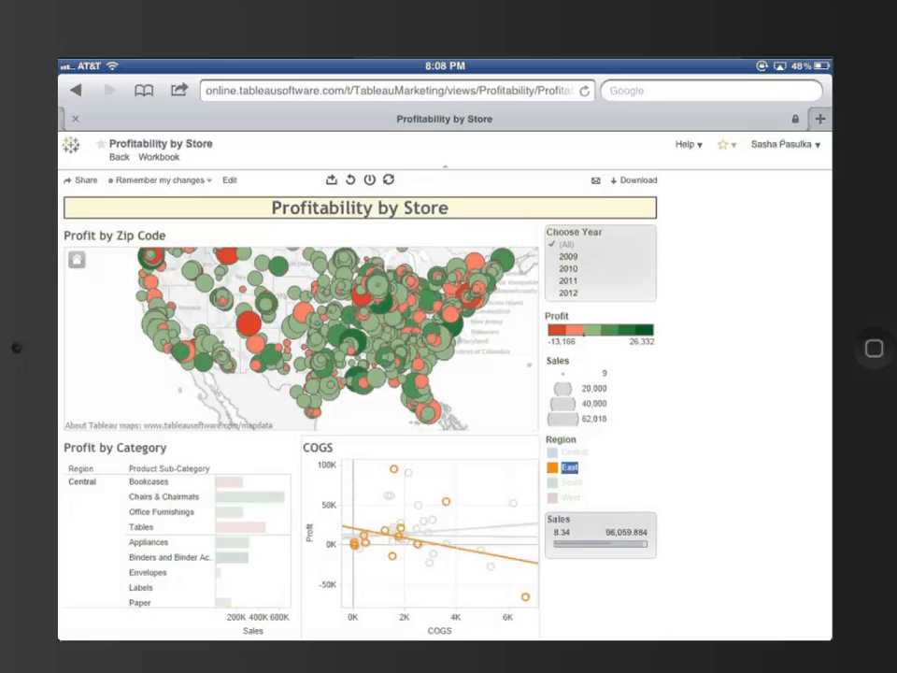
click(567, 463)
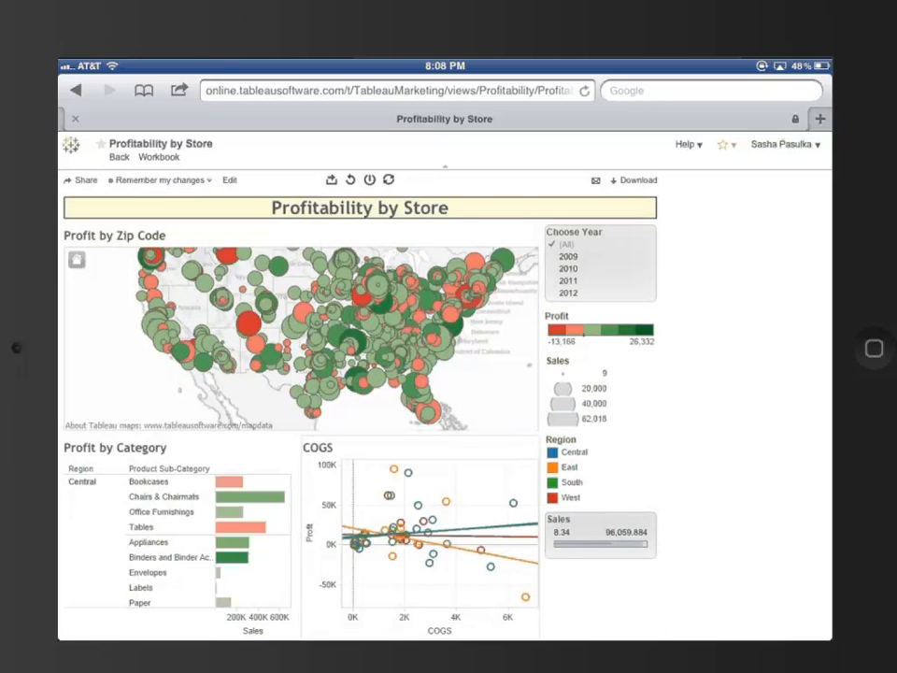
- Set the minimum of the Sales filter to about 30,928 and browse the Profit by Category list down to East
click(598, 531)
drag(414, 600, 475, 599)
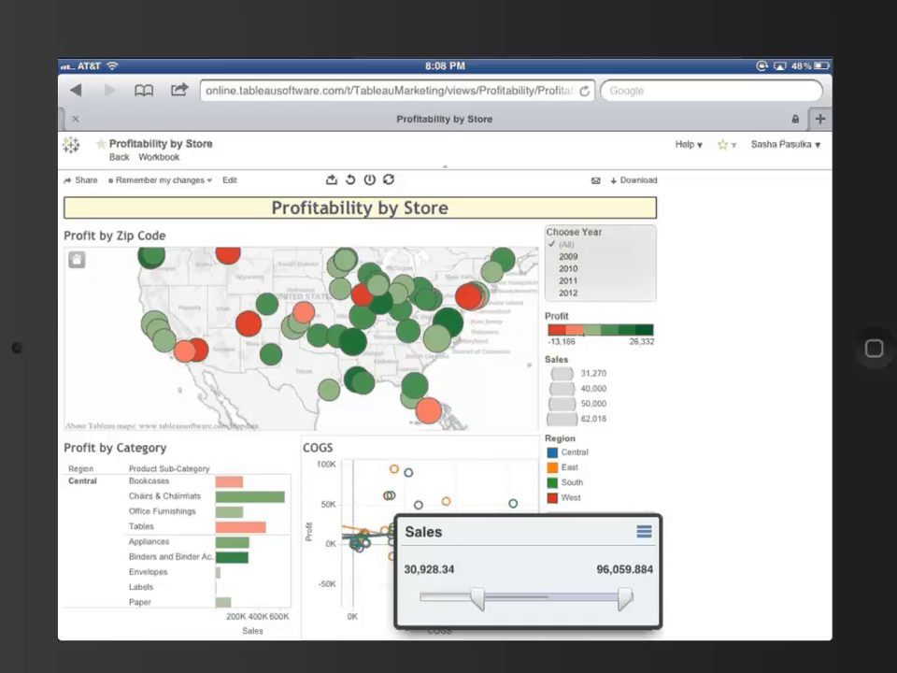
click(178, 542)
scroll(177, 542, down, 2)
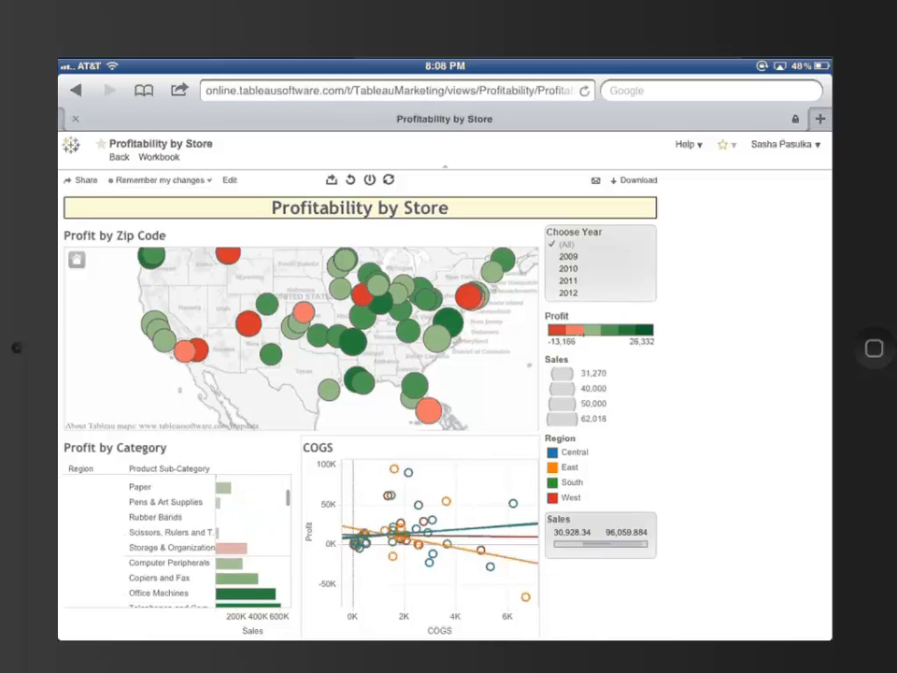
scroll(178, 542, down, 2)
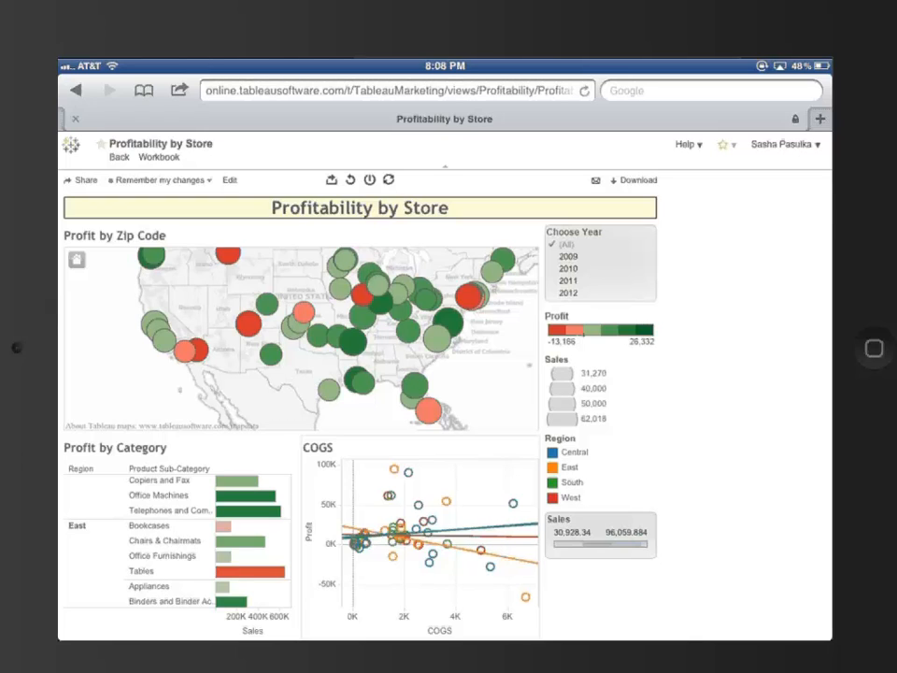
- Select the group of stores in the eastern United States on the Profit by Zip Code map
click(442, 289)
drag(387, 246, 478, 332)
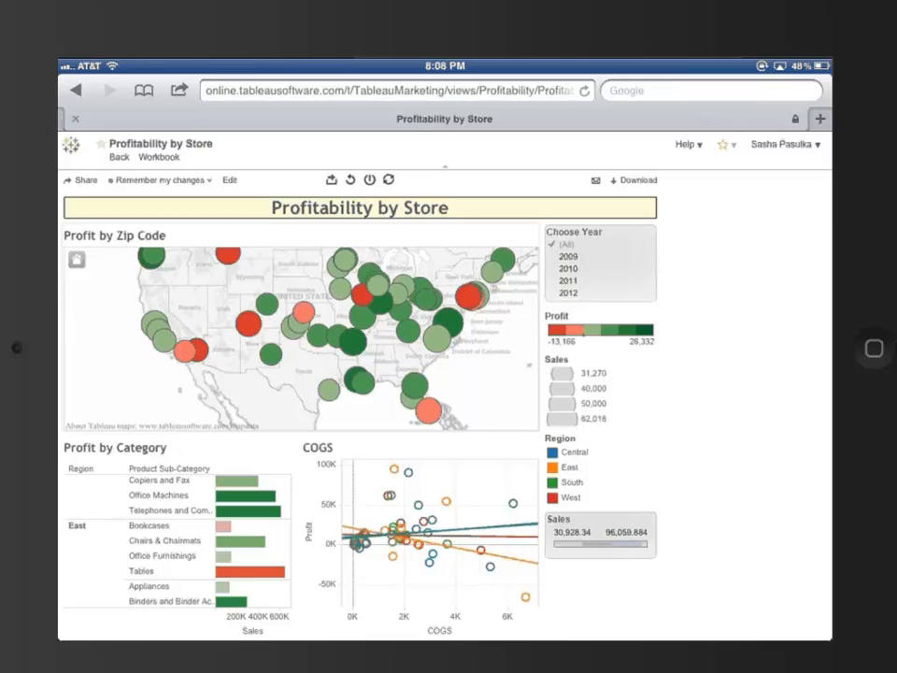
drag(381, 252, 474, 346)
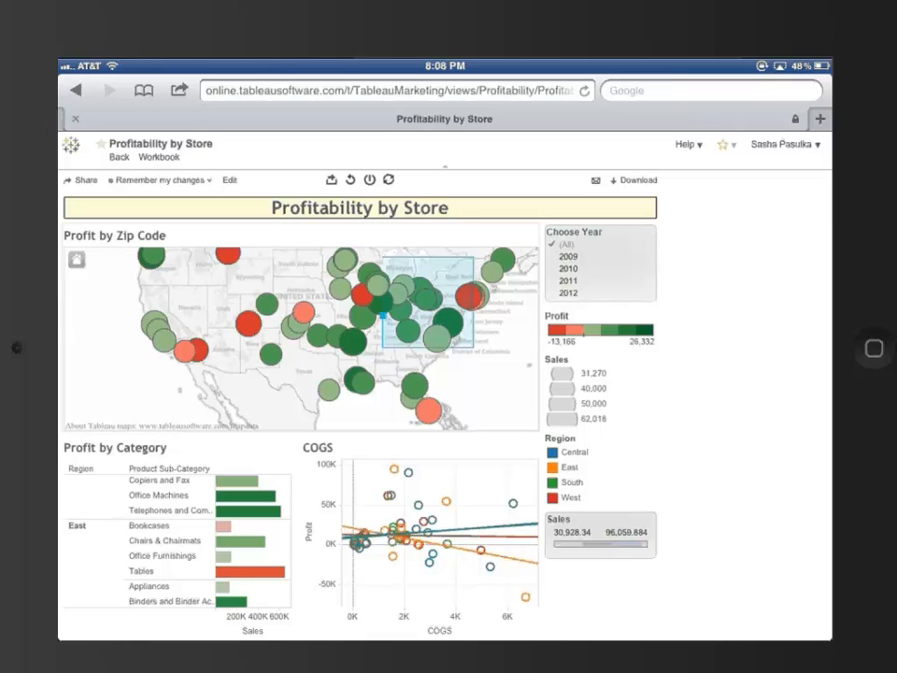